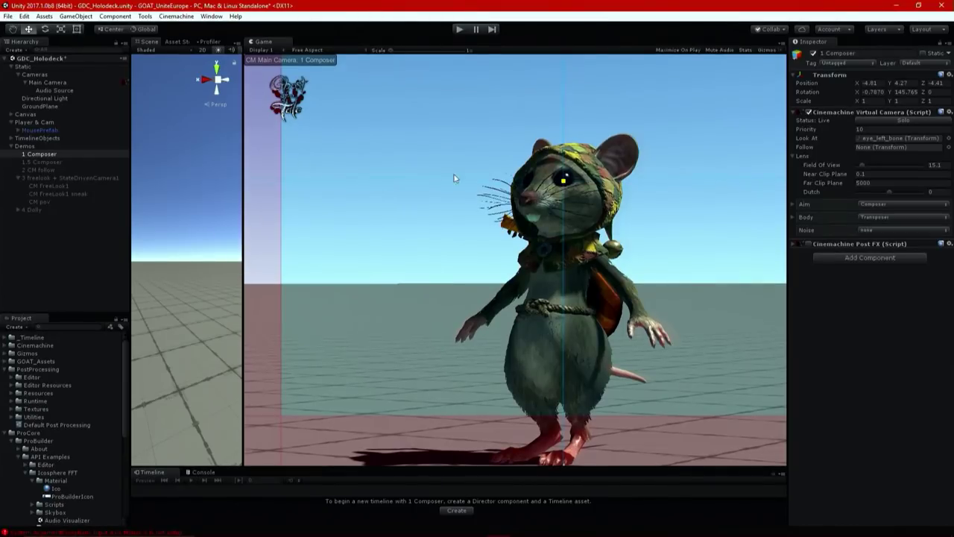
Step: Reframe the 1 Composer camera so the mouse's eye sits higher and further right in the shot, and enter Play mode
{"action": "left_click_drag", "start_coordinate": [563, 182], "coordinate": [603, 129]}
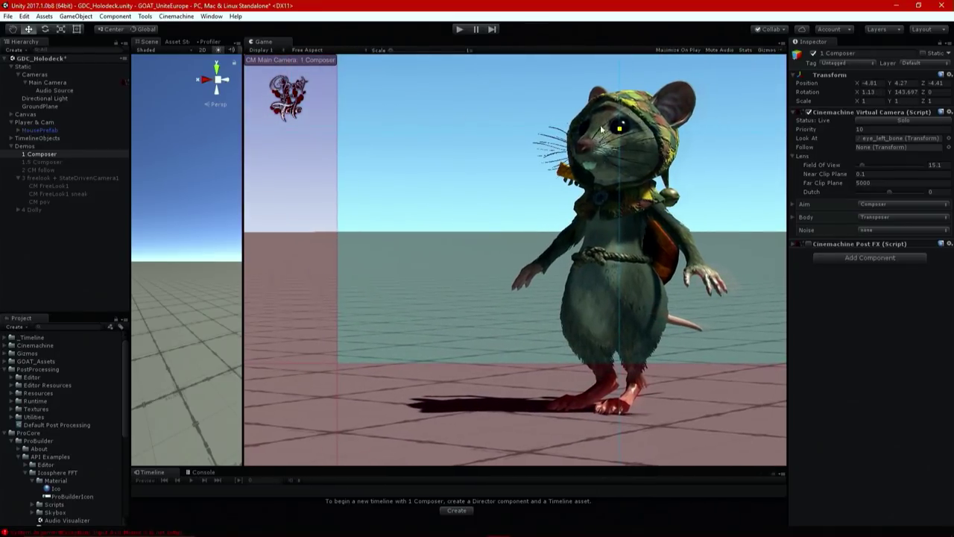
{"action": "left_click", "coordinate": [459, 30]}
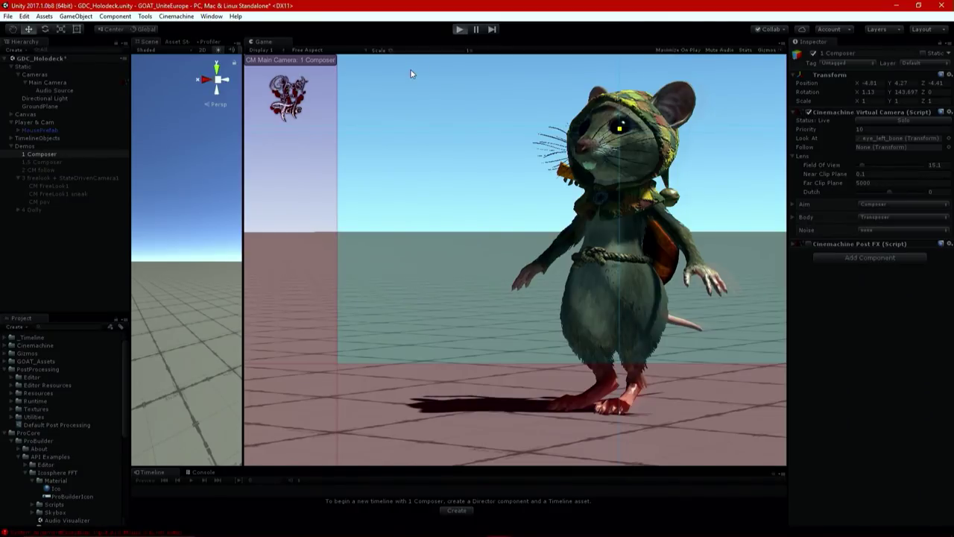
{"action": "key", "text": "ctrl+p"}
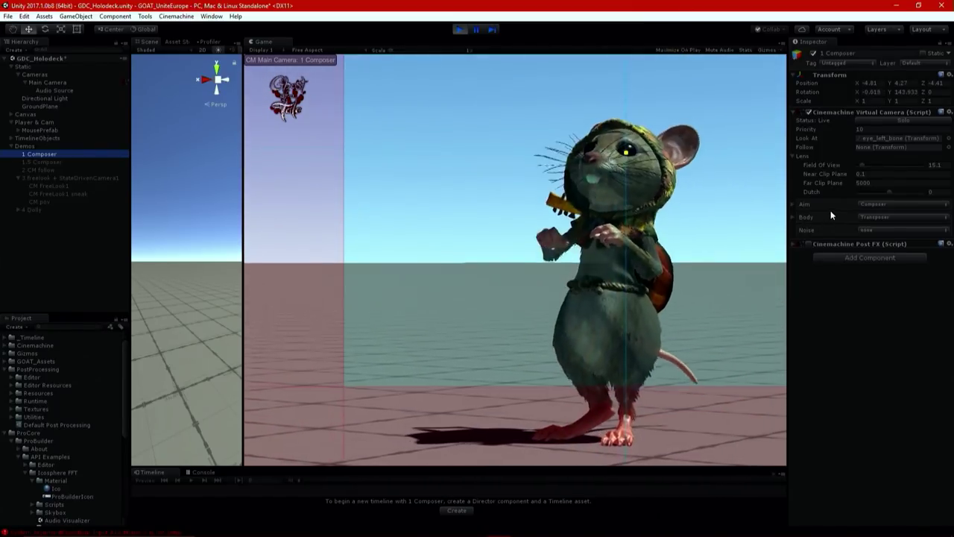
Step: Try the Hard constraint aim on the 1 Composer camera and restore its Aim to Composer
{"action": "left_click", "coordinate": [891, 217]}
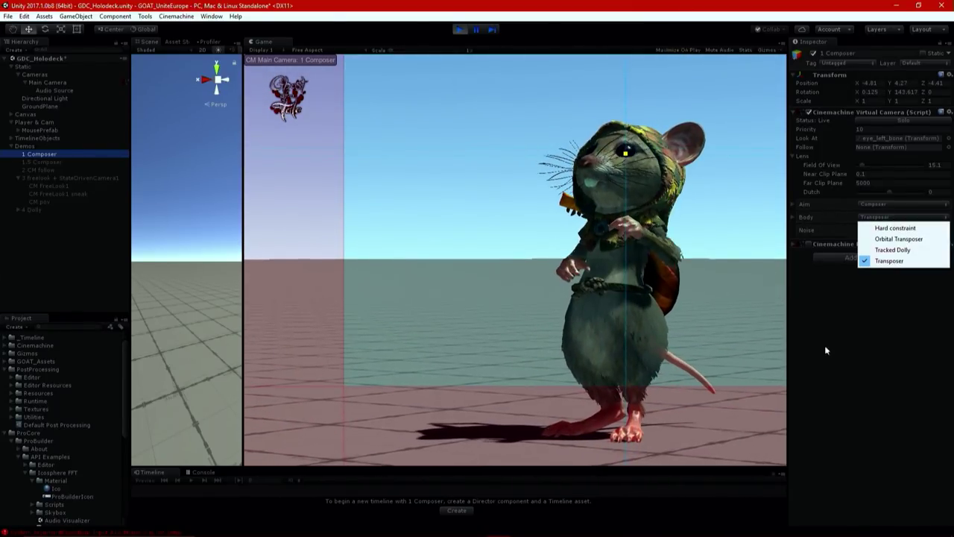
{"action": "left_click", "coordinate": [889, 203]}
{"action": "left_click", "coordinate": [889, 203]}
{"action": "left_click", "coordinate": [869, 309]}
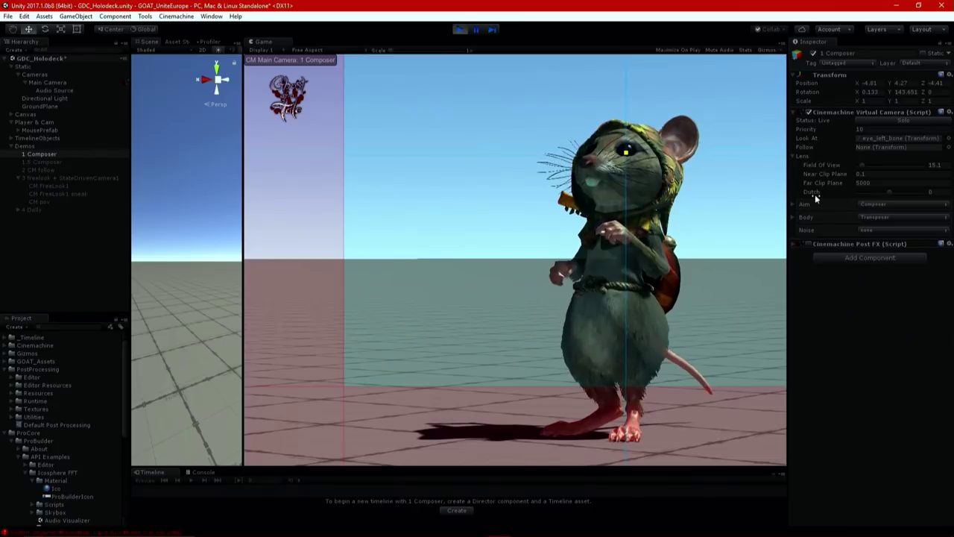
{"action": "left_click", "coordinate": [872, 204]}
{"action": "left_click", "coordinate": [883, 214]}
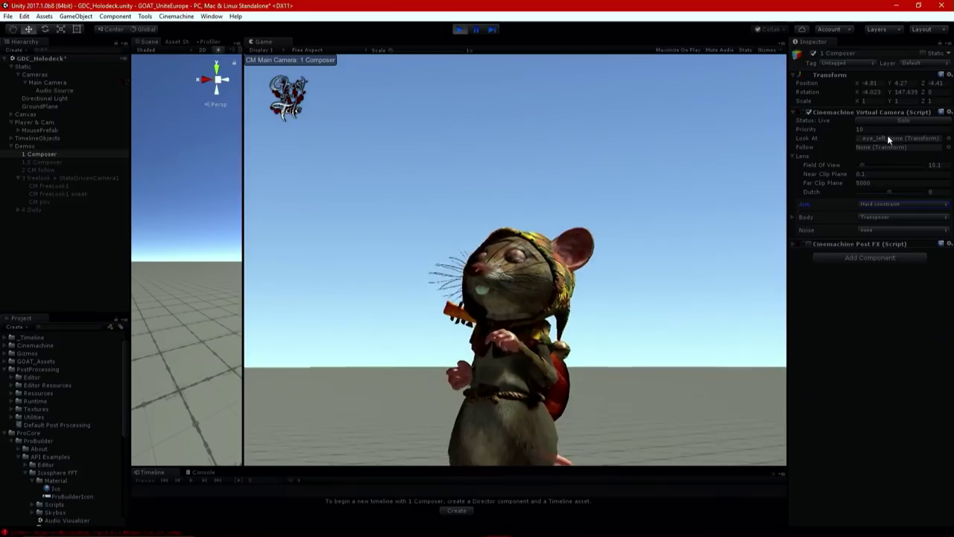
{"action": "left_click", "coordinate": [898, 205]}
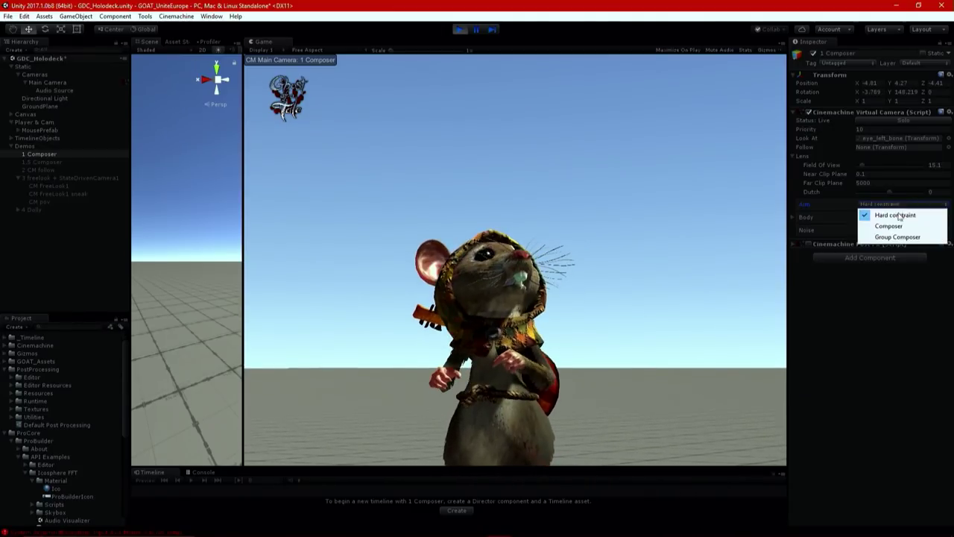
{"action": "left_click", "coordinate": [884, 225]}
Step: Adjust the 1 Composer framing guides to a Dead Zone Width of 0, with Horizontal Damping 19.5 and Vertical Damping 30.9
{"action": "left_click_drag", "start_coordinate": [583, 253], "coordinate": [555, 226]}
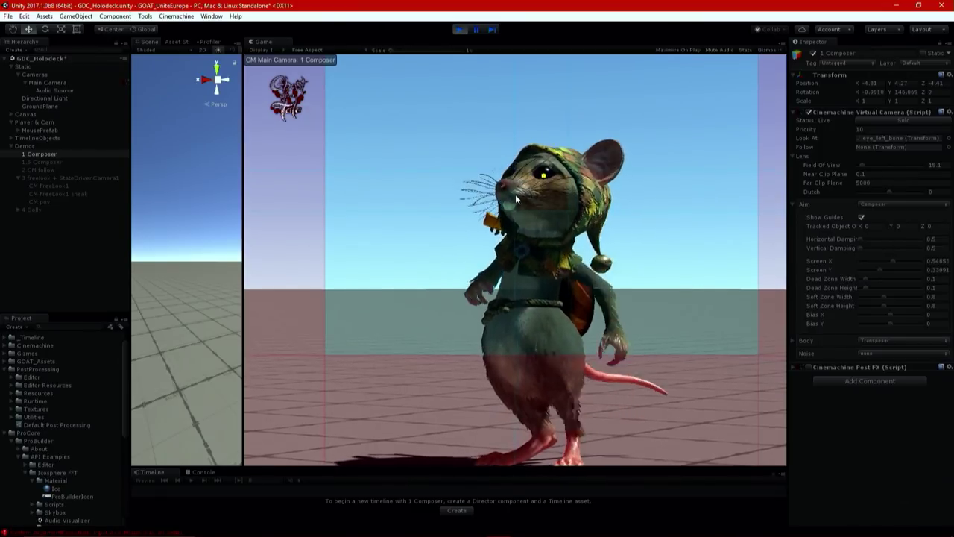
{"action": "left_click_drag", "start_coordinate": [515, 193], "coordinate": [443, 216]}
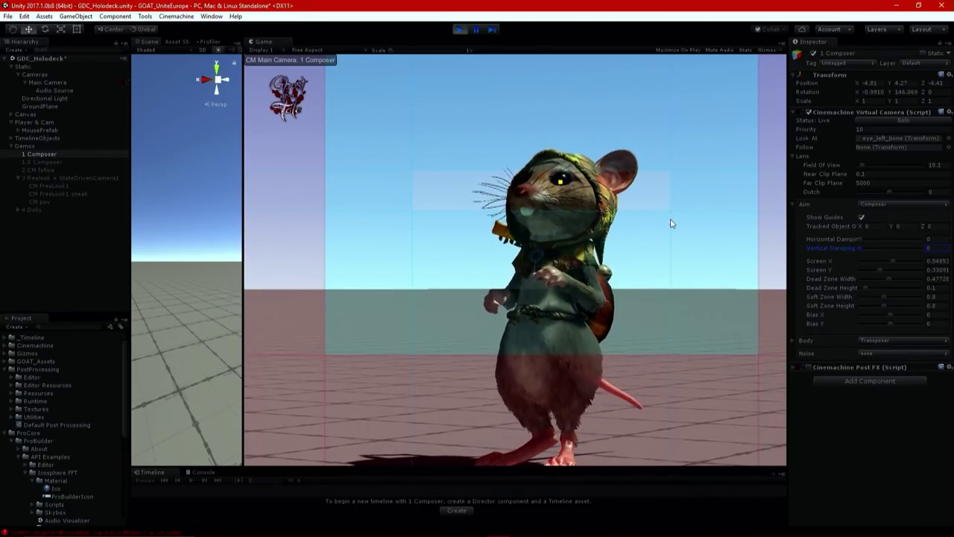
{"action": "left_click_drag", "start_coordinate": [669, 204], "coordinate": [544, 214]}
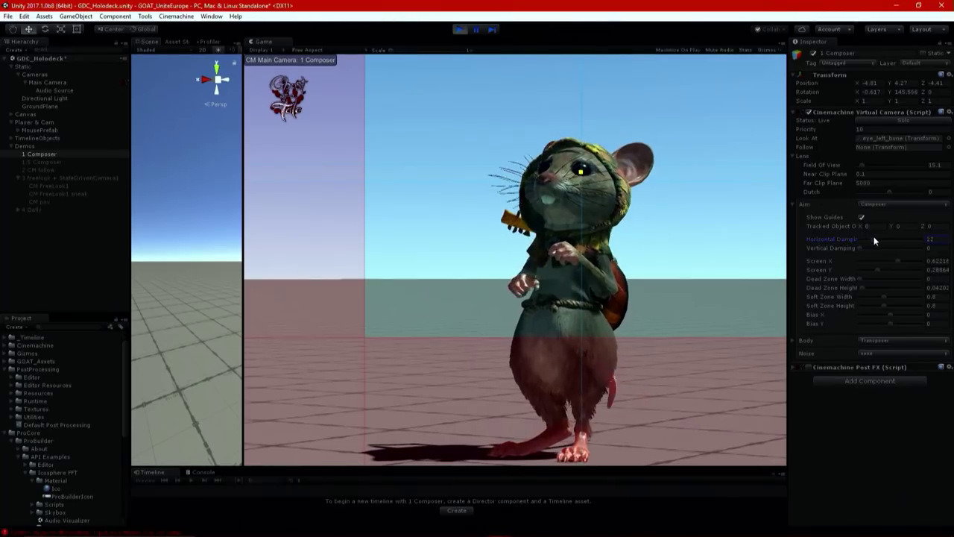
{"action": "left_click_drag", "start_coordinate": [868, 251], "coordinate": [873, 249]}
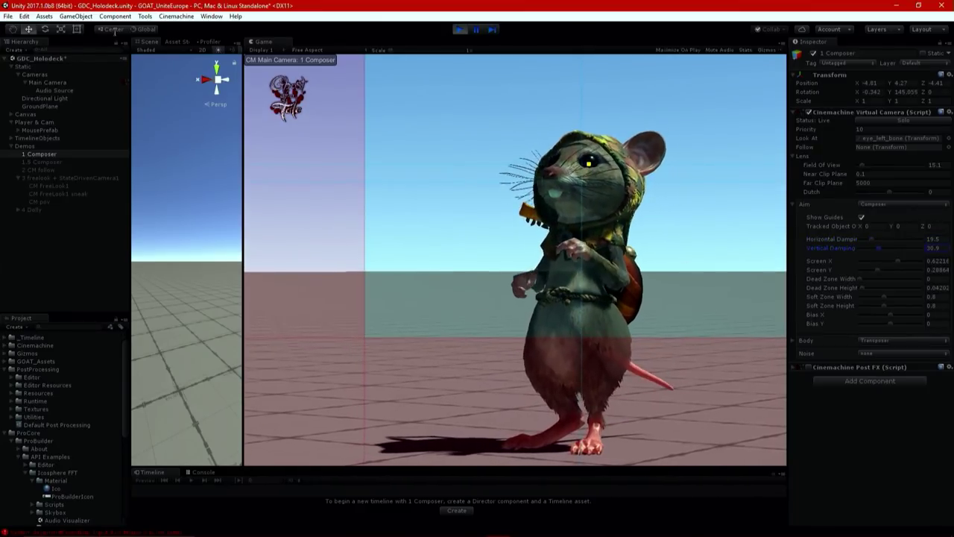
Step: Enable the 1.5 Composer camera and reframe its shot with the mouse's eye in the upper right of the frame
{"action": "left_click", "coordinate": [61, 161]}
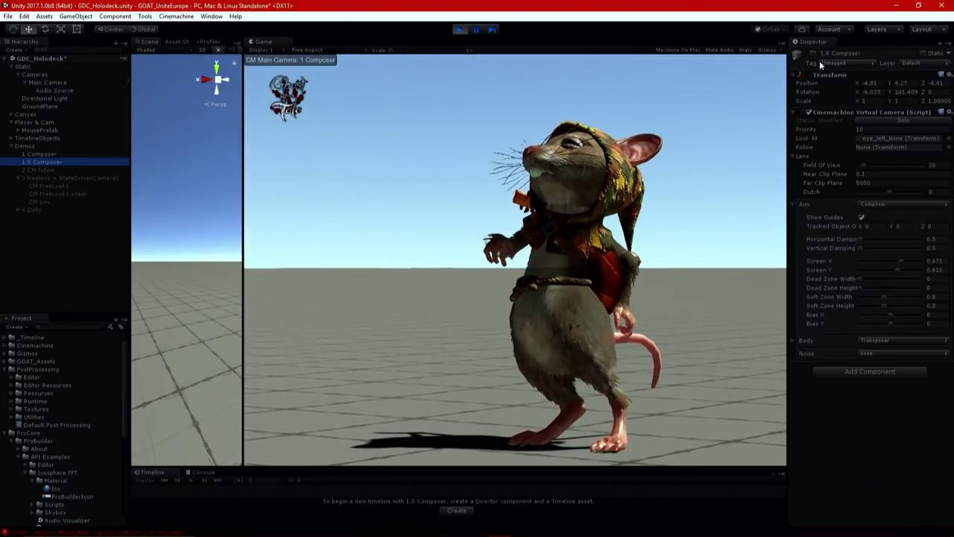
{"action": "left_click", "coordinate": [812, 53]}
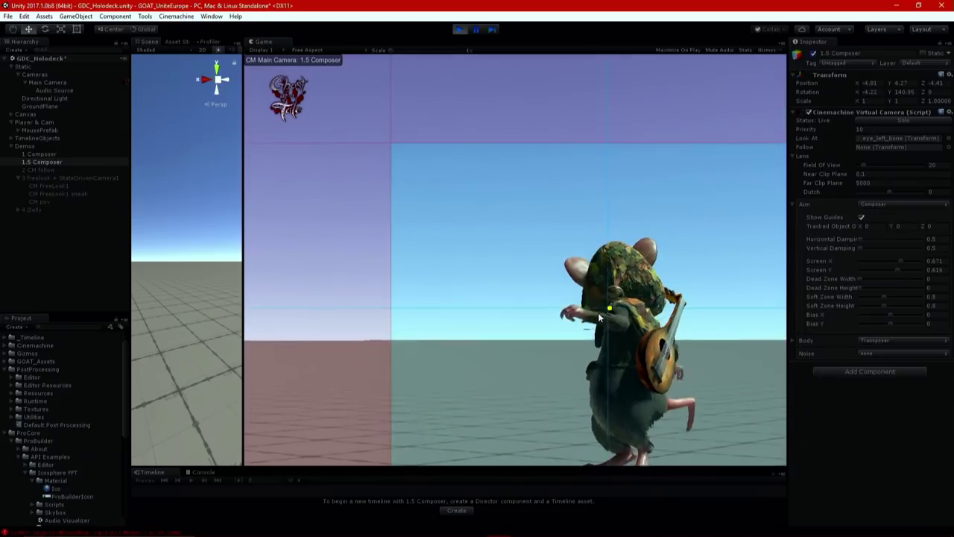
{"action": "left_click_drag", "start_coordinate": [608, 307], "coordinate": [643, 349]}
{"action": "left_click_drag", "start_coordinate": [628, 311], "coordinate": [640, 205]}
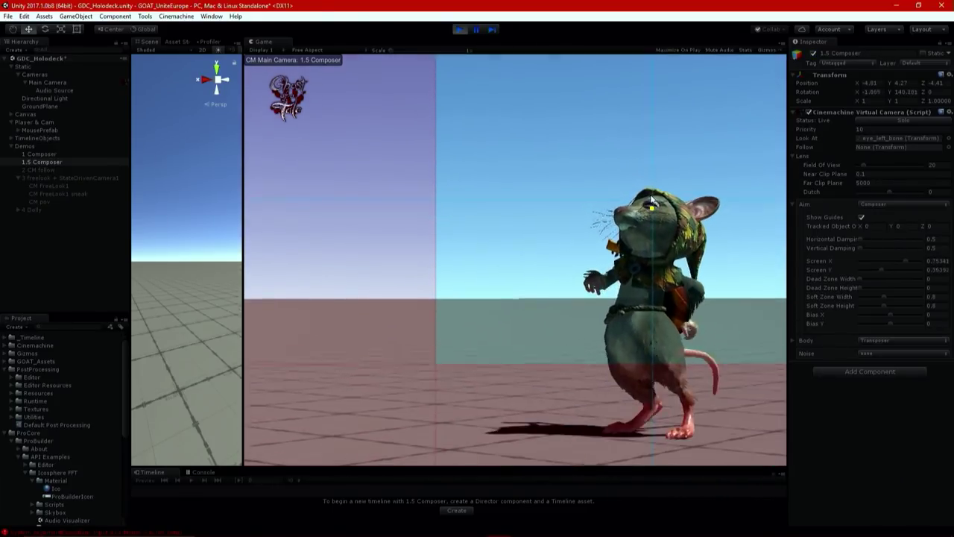
Step: Set the 1.5 Composer camera's Field of View to 53 and disable and re-enable it to preview the camera blend
{"action": "mouse_move", "coordinate": [878, 167]}
{"action": "left_mouse_down"}
{"action": "mouse_move", "coordinate": [884, 164]}
{"action": "mouse_move", "coordinate": [876, 171]}
{"action": "left_mouse_up"}
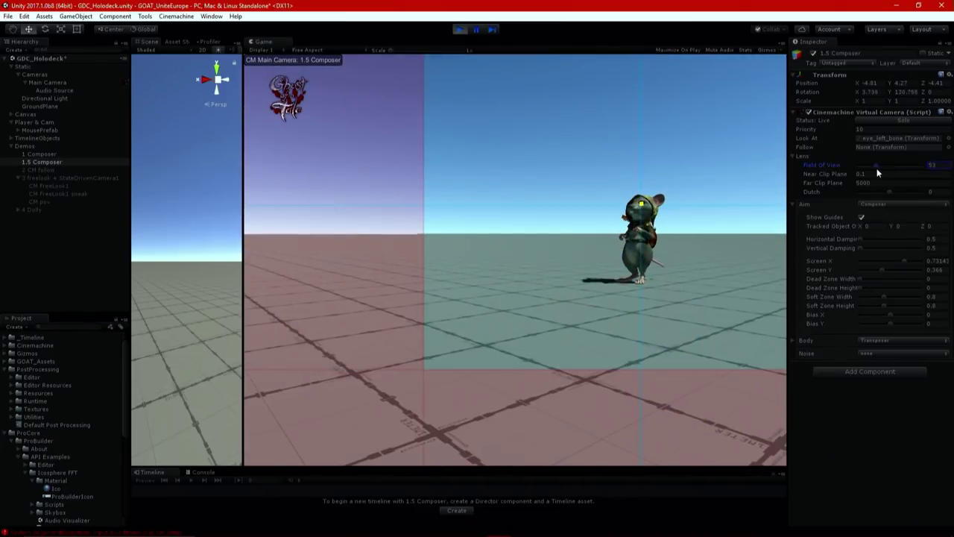
{"action": "left_click", "coordinate": [812, 53]}
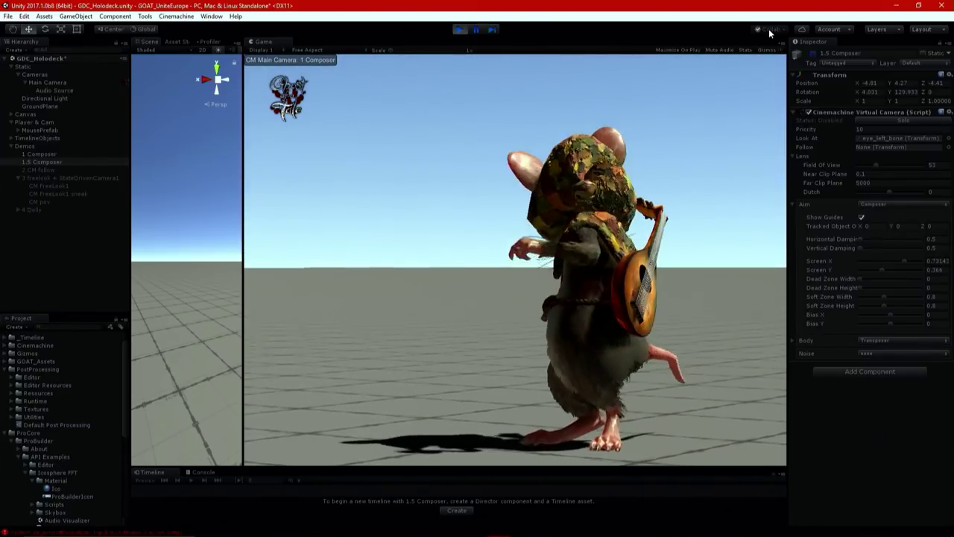
{"action": "left_click", "coordinate": [812, 54]}
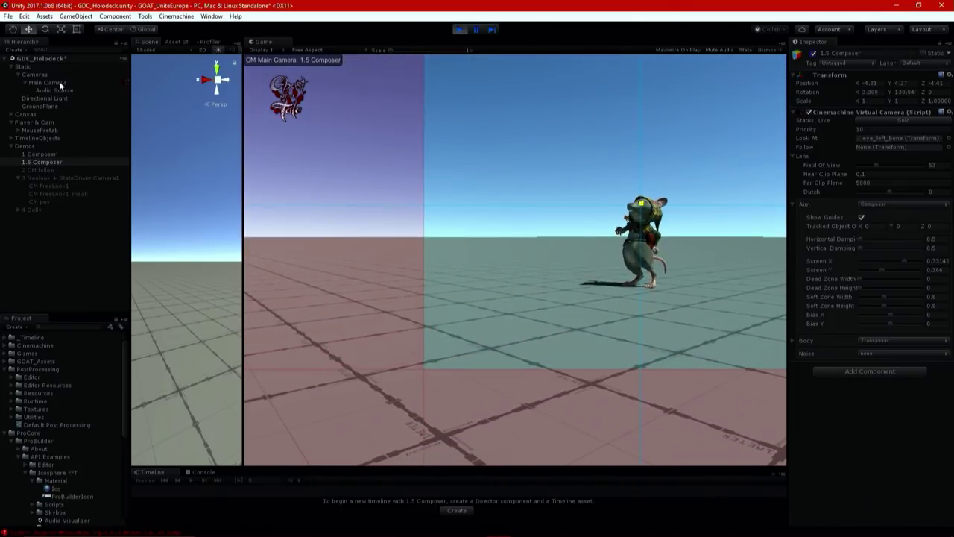
Step: Set the Main Camera's default blend time to 1 second and preview it by disabling and re-enabling 1.5 Composer
{"action": "left_click", "coordinate": [59, 82]}
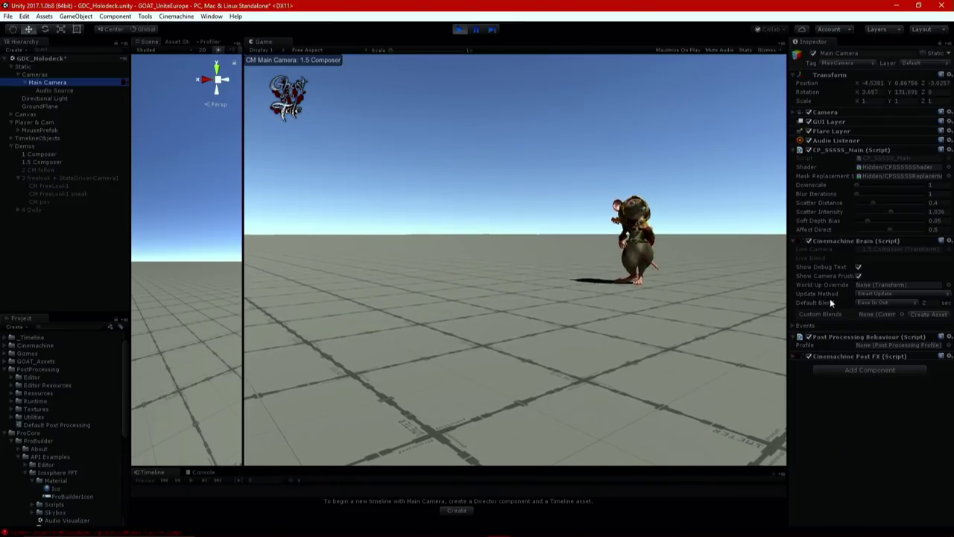
{"action": "left_click", "coordinate": [933, 301]}
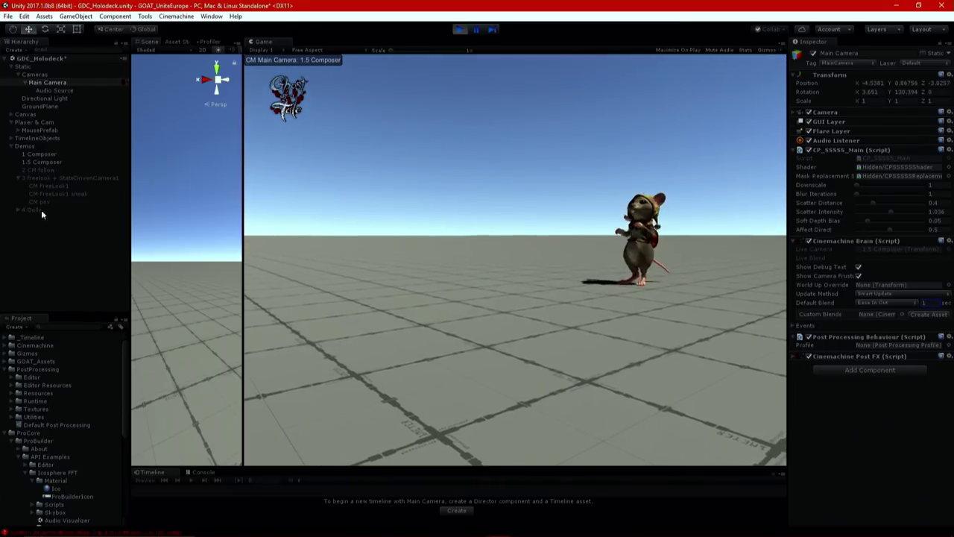
{"action": "left_click", "coordinate": [60, 162]}
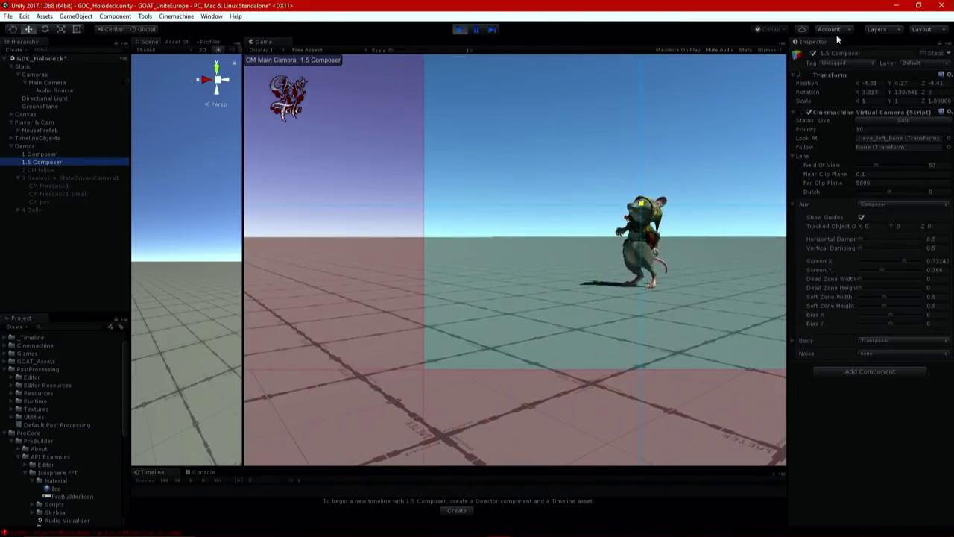
{"action": "left_click", "coordinate": [813, 54]}
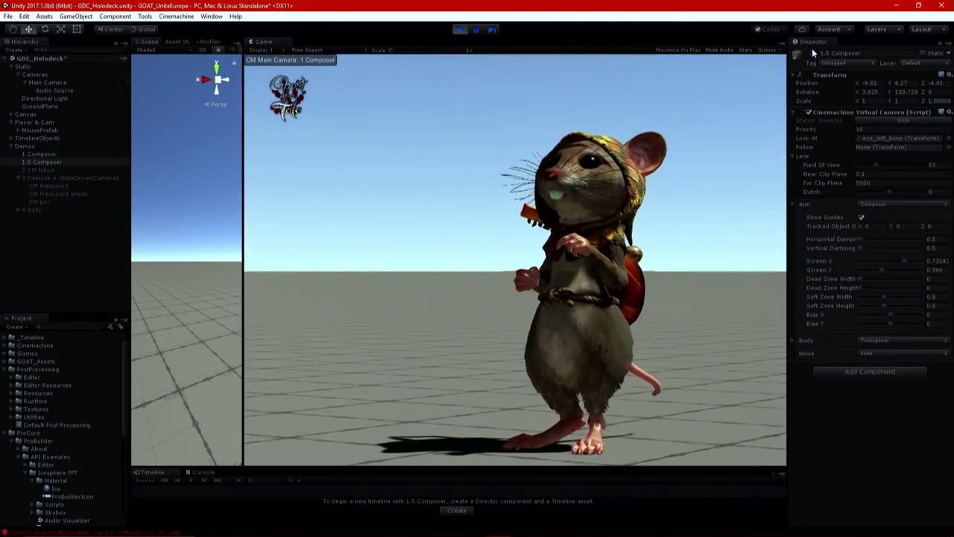
{"action": "left_click", "coordinate": [813, 54]}
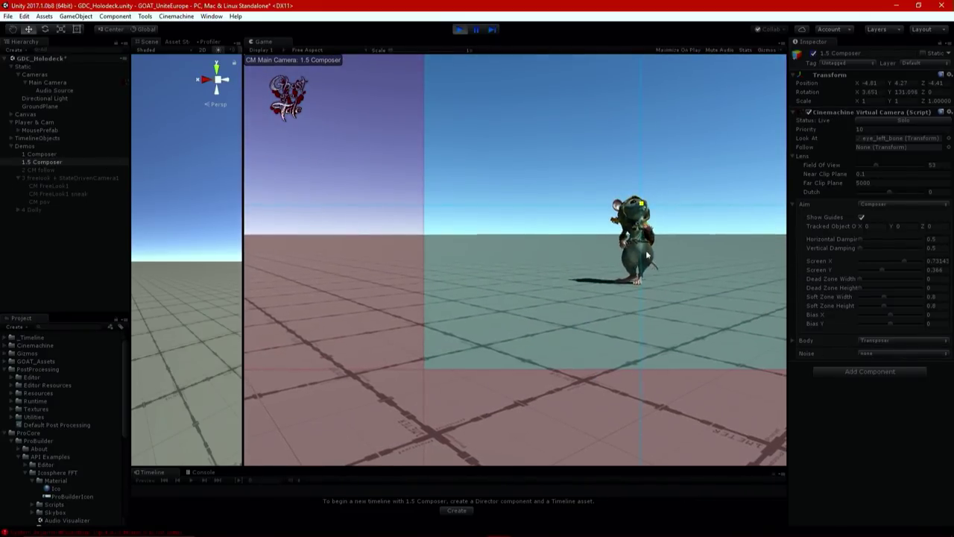
Step: Exit Play mode, set the Main Camera's default blend time to 1 second, and save its custom blends as Main Camera Blends.asset
{"action": "left_click", "coordinate": [69, 82]}
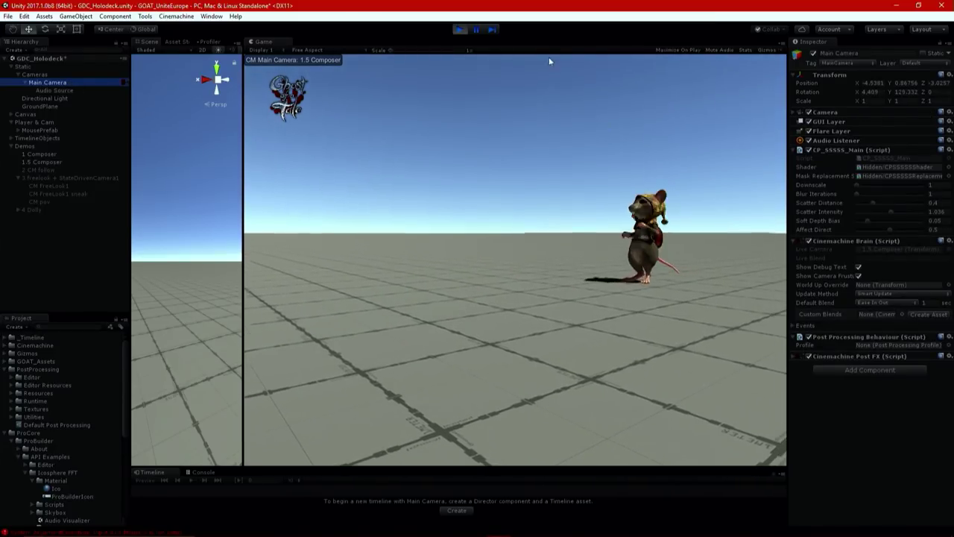
{"action": "left_click", "coordinate": [458, 30]}
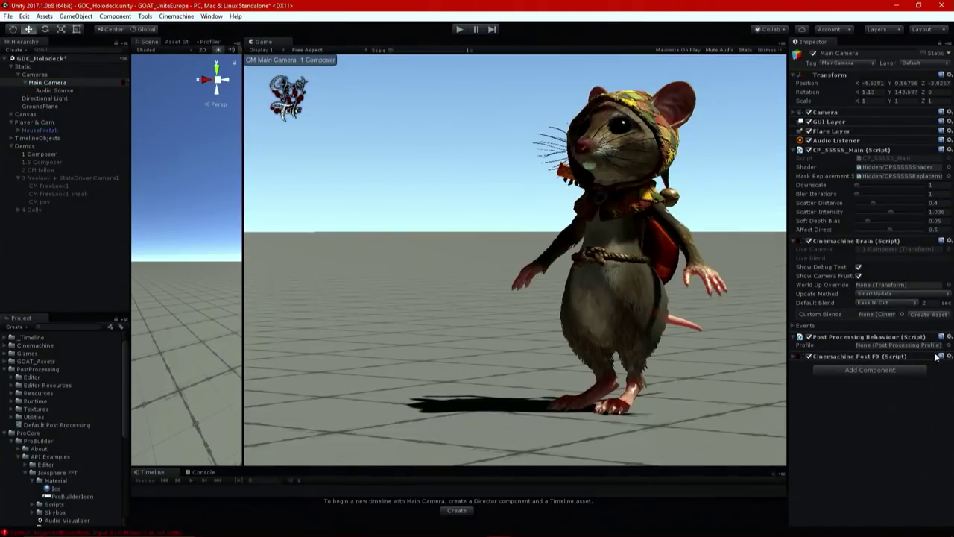
{"action": "left_click", "coordinate": [937, 316]}
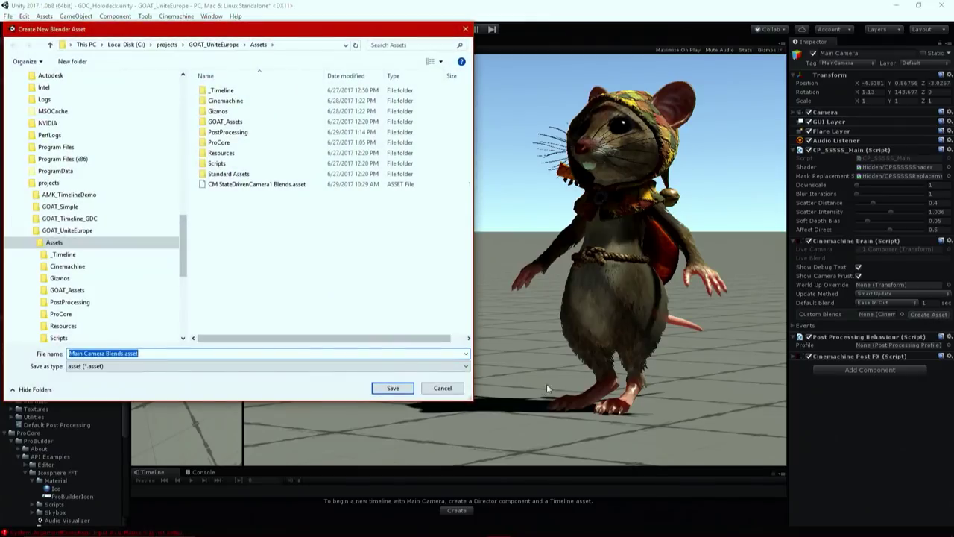
{"action": "left_click", "coordinate": [390, 389]}
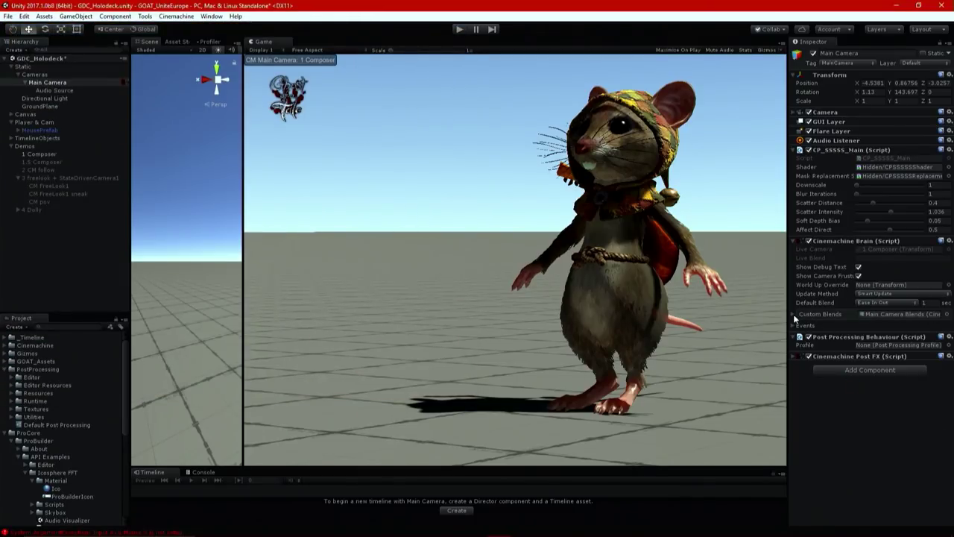
Step: Add two entries to the Main Camera's custom blends and make the first go from 1 Composer to 1.5 Composer
{"action": "left_click", "coordinate": [793, 314]}
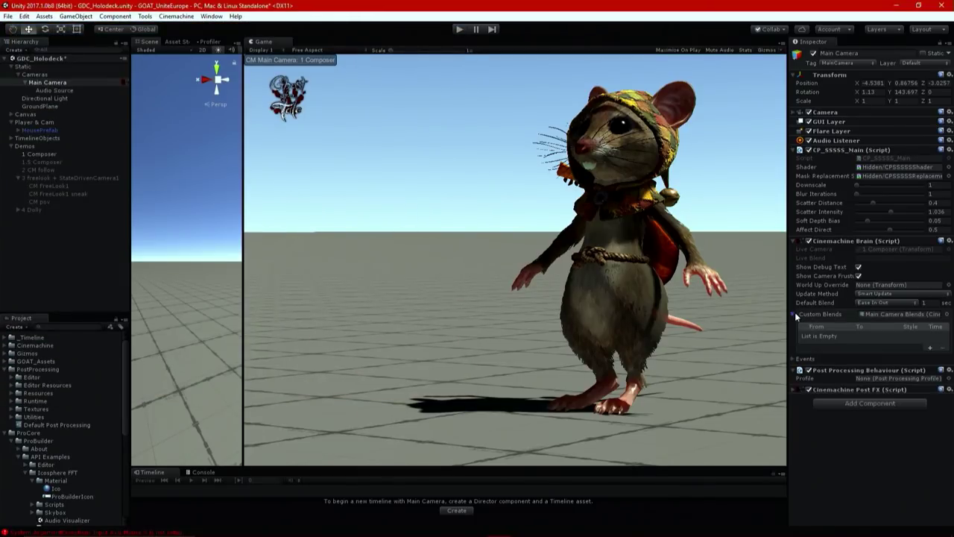
{"action": "left_click", "coordinate": [932, 348]}
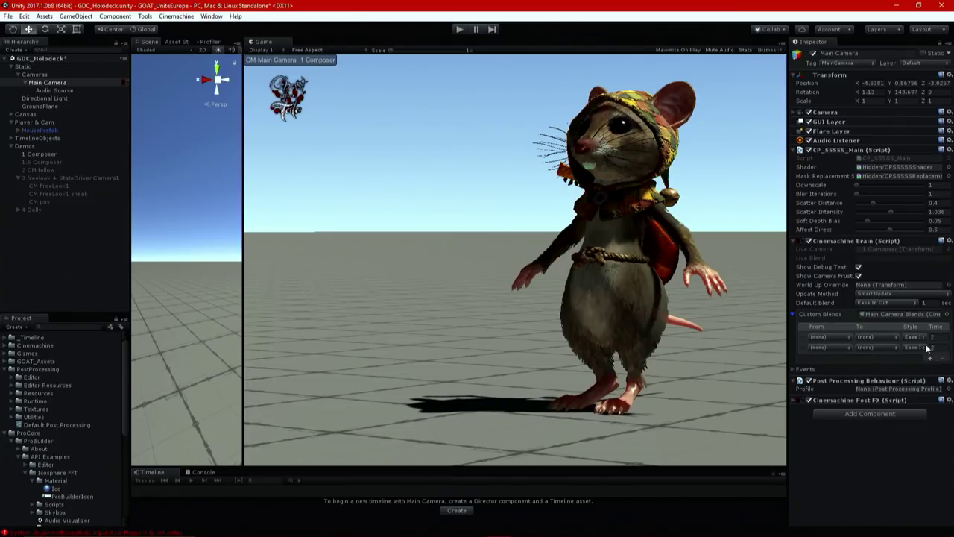
{"action": "left_click", "coordinate": [846, 339]}
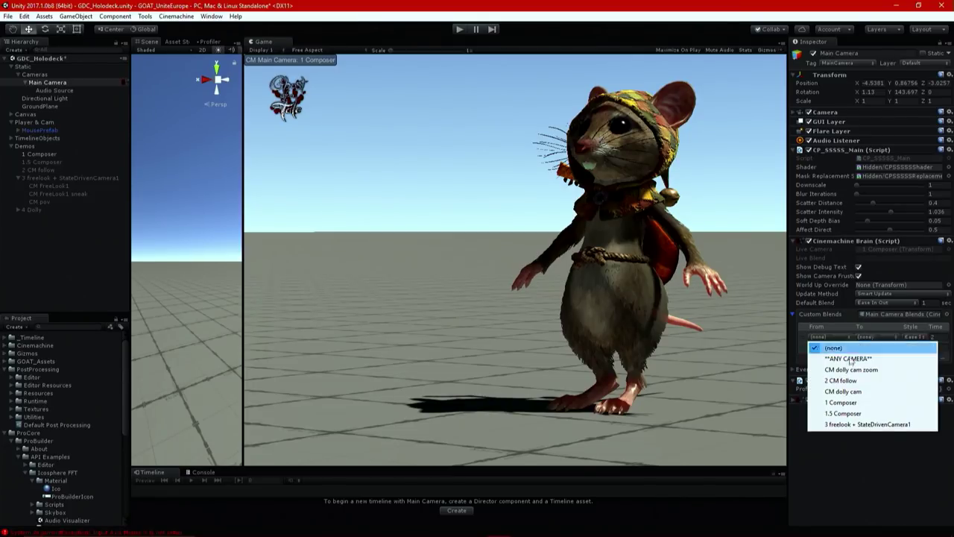
{"action": "left_click", "coordinate": [842, 402]}
{"action": "left_click", "coordinate": [874, 336]}
{"action": "left_click", "coordinate": [888, 413]}
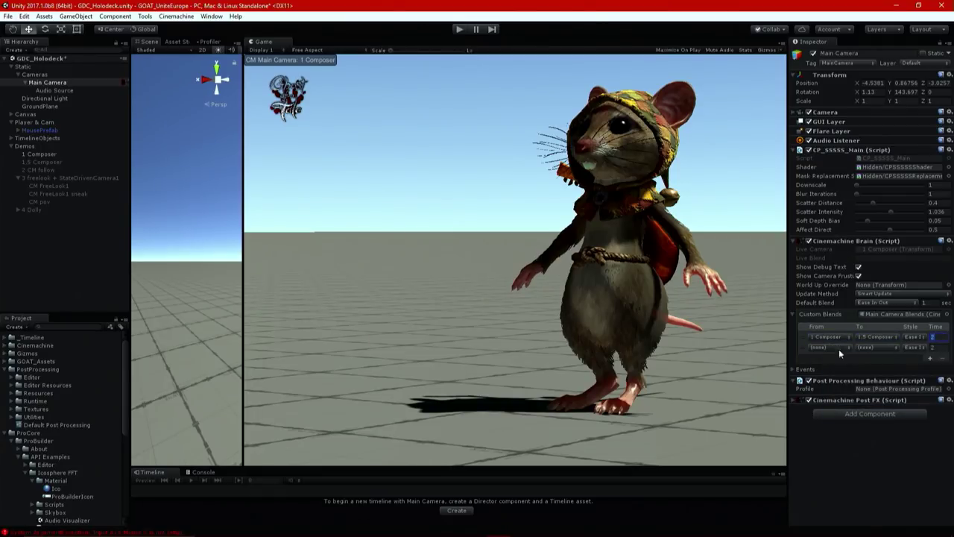
Step: Make the second custom blend go from 1.5 Composer to 1 Composer with a time of 0.5 seconds
{"action": "left_click", "coordinate": [833, 346]}
{"action": "left_click", "coordinate": [857, 392]}
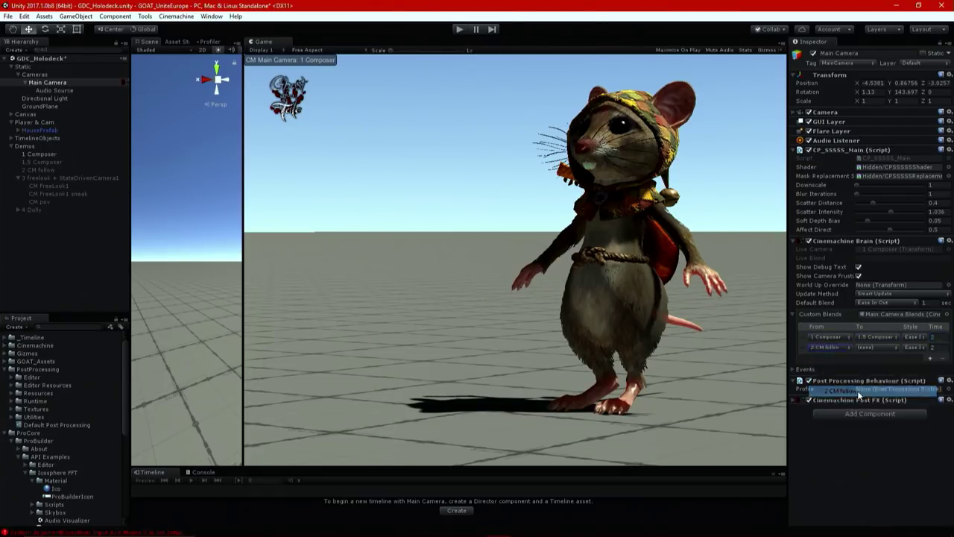
{"action": "left_click", "coordinate": [839, 351]}
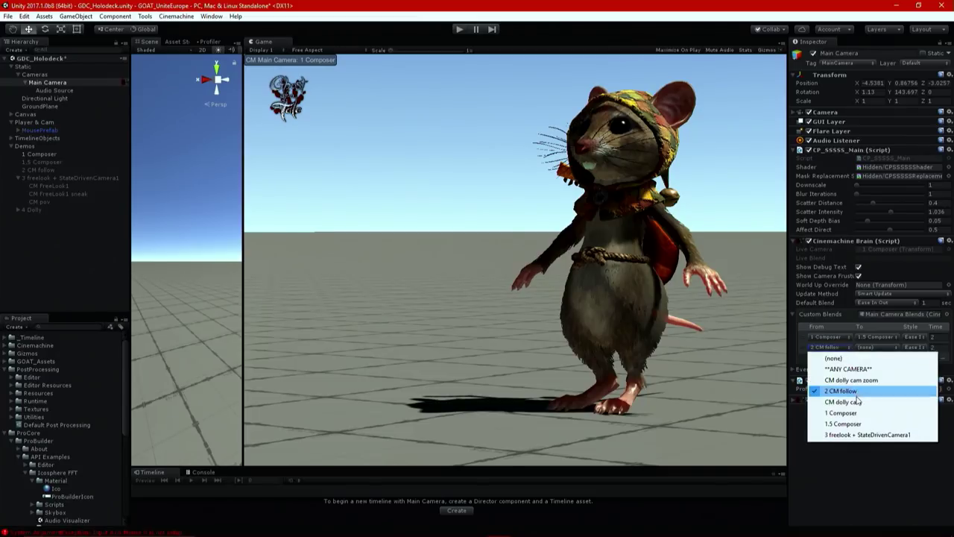
{"action": "left_click", "coordinate": [858, 423]}
{"action": "left_click", "coordinate": [890, 347]}
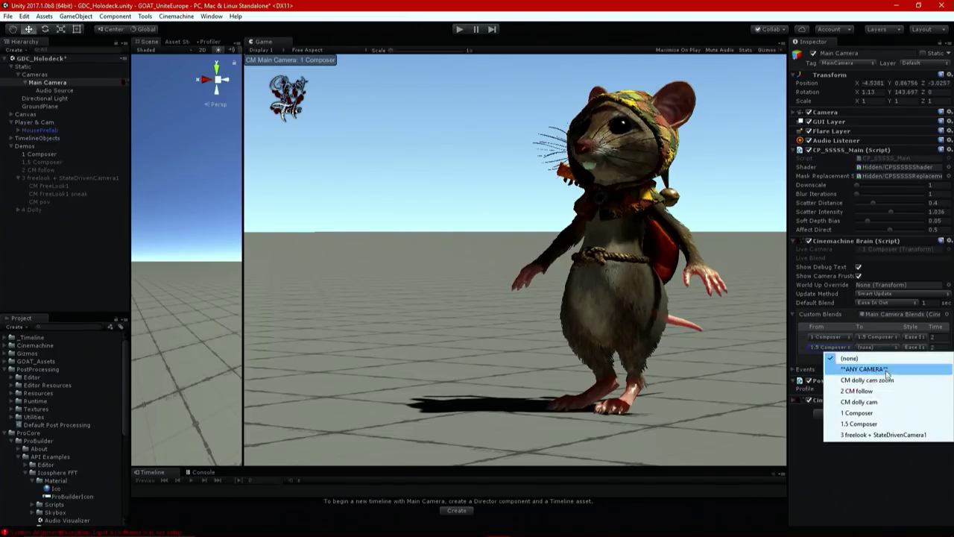
{"action": "left_click", "coordinate": [865, 413]}
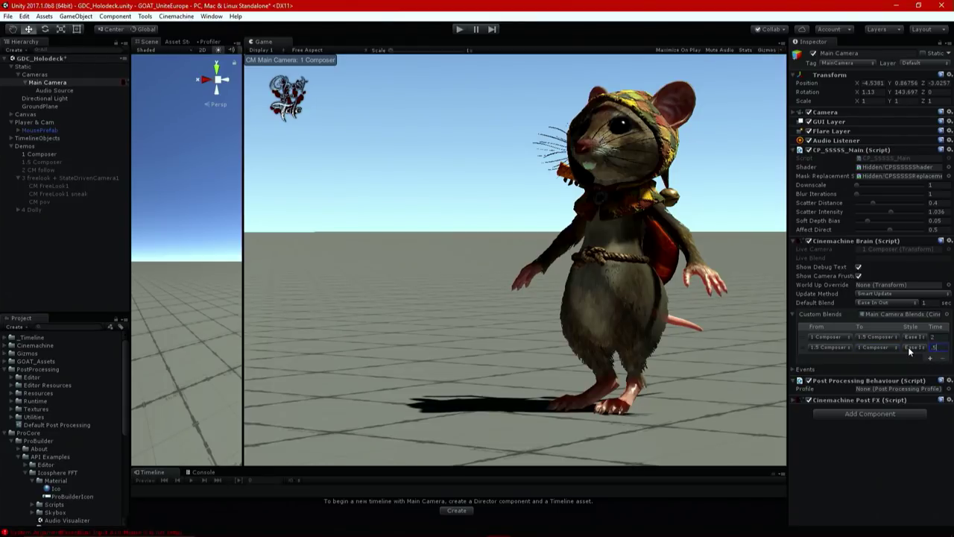
{"action": "key", "text": "Return"}
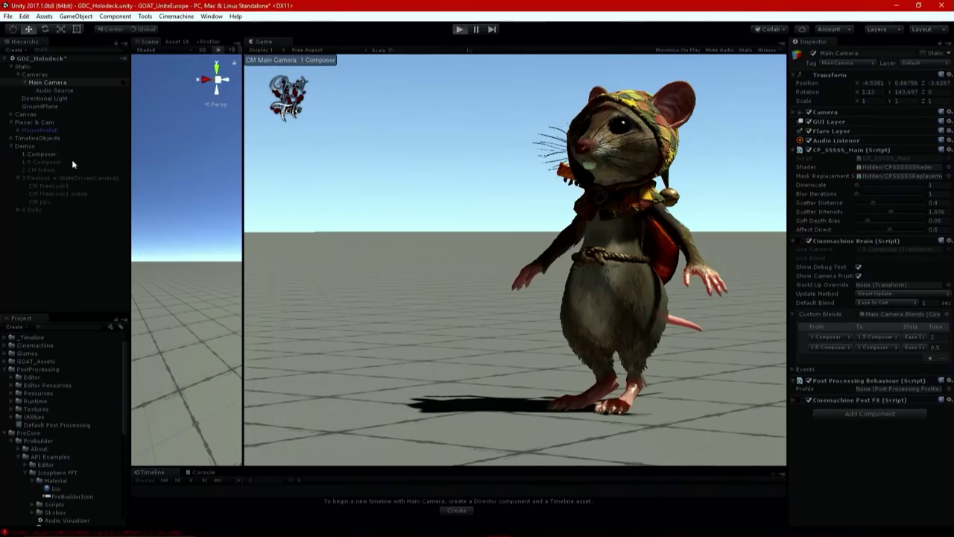
Step: In Play mode, preview both custom blends by enabling and disabling the 1.5 Composer camera twice
{"action": "left_click", "coordinate": [49, 161]}
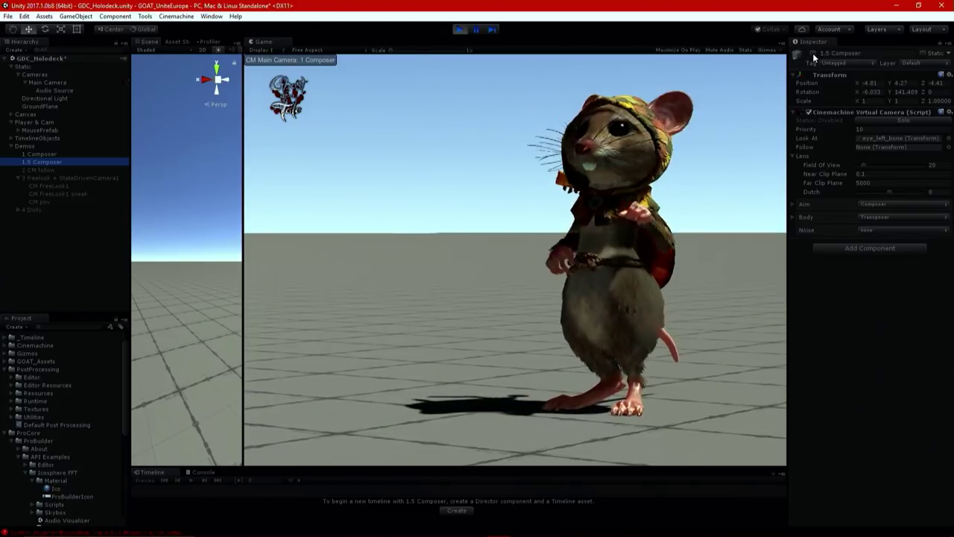
{"action": "left_click", "coordinate": [812, 54]}
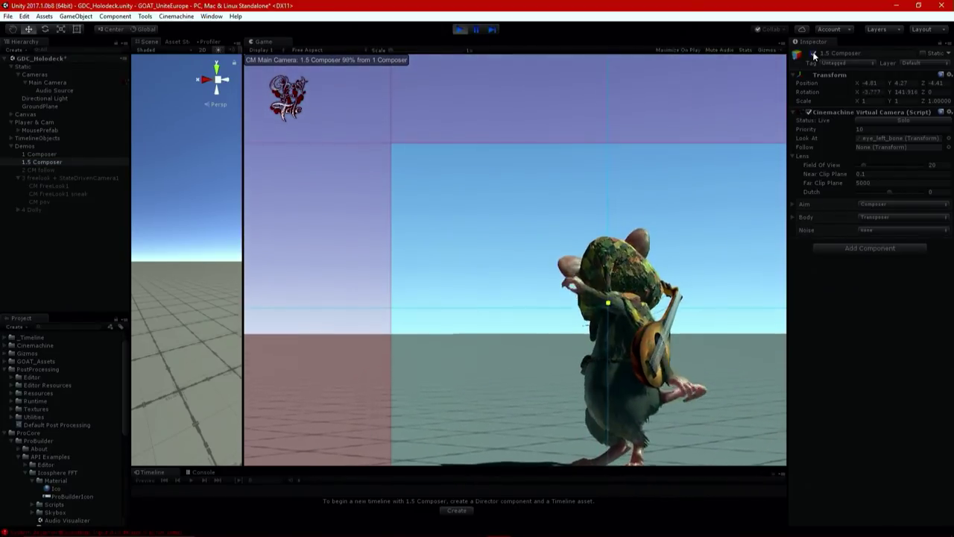
{"action": "left_click", "coordinate": [813, 54]}
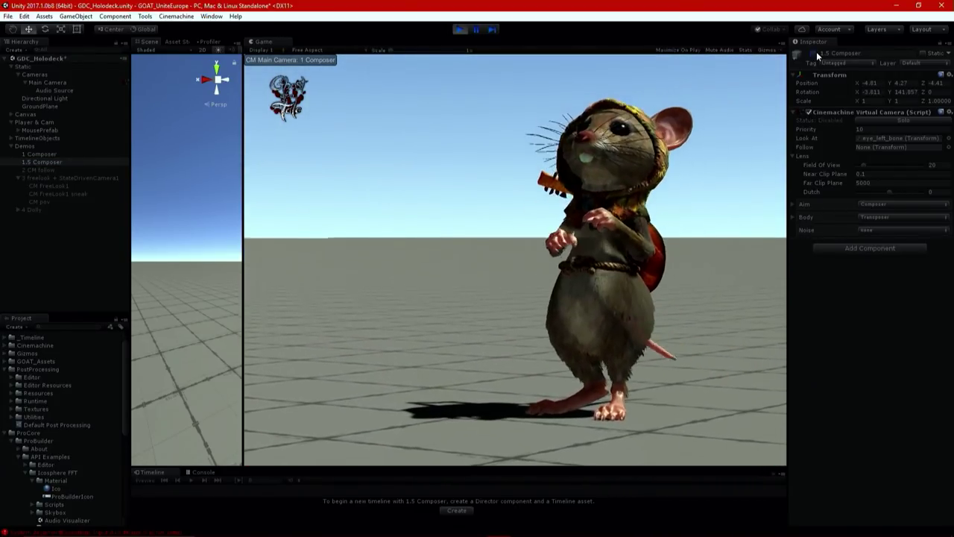
{"action": "left_click", "coordinate": [813, 54]}
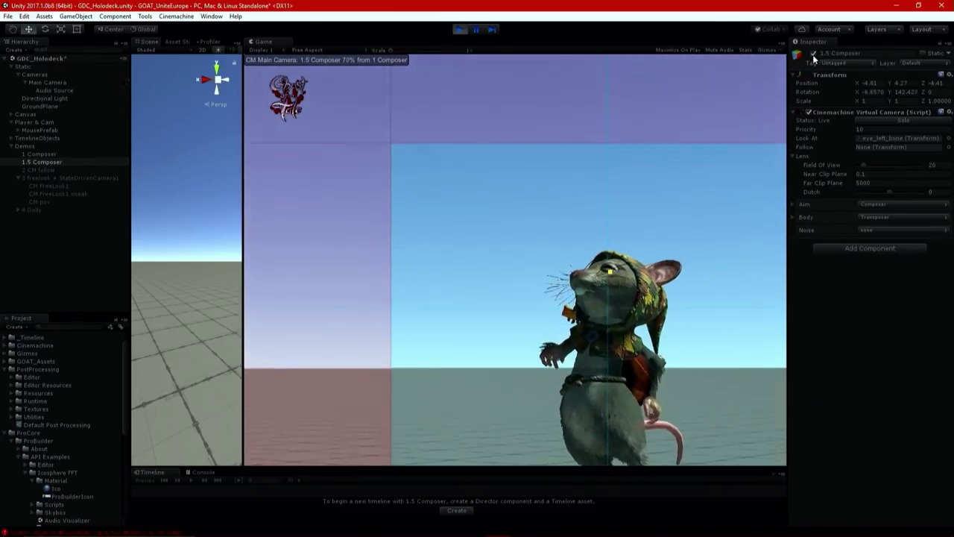
{"action": "left_click", "coordinate": [813, 54]}
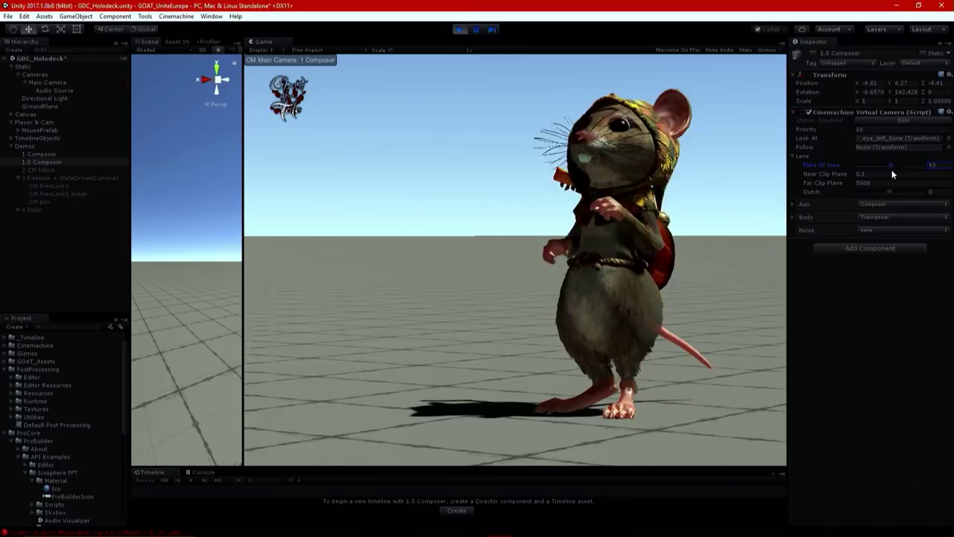
Step: Set 1.5 Composer's field of view to 93 and preview the blends by toggling the camera on and off twice
{"action": "left_click", "coordinate": [891, 165]}
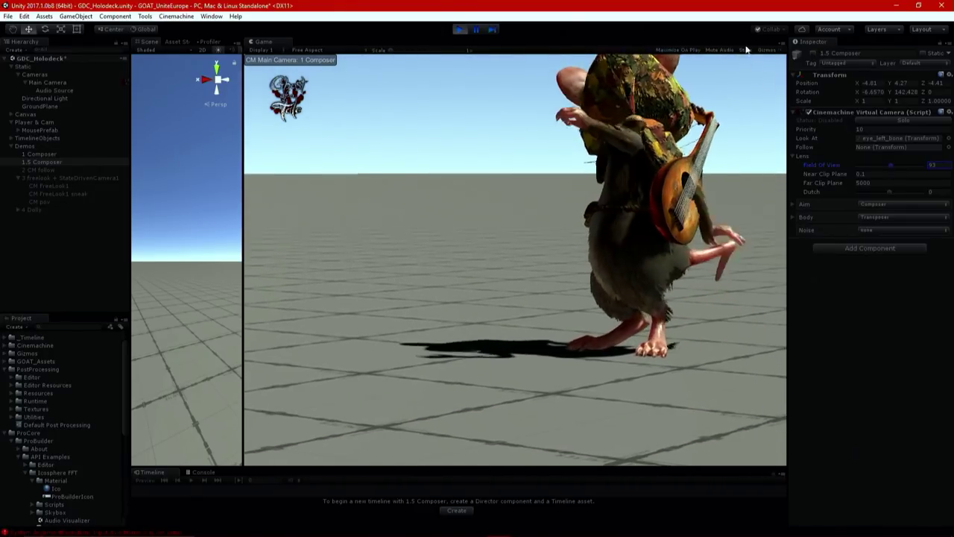
{"action": "left_click", "coordinate": [812, 55]}
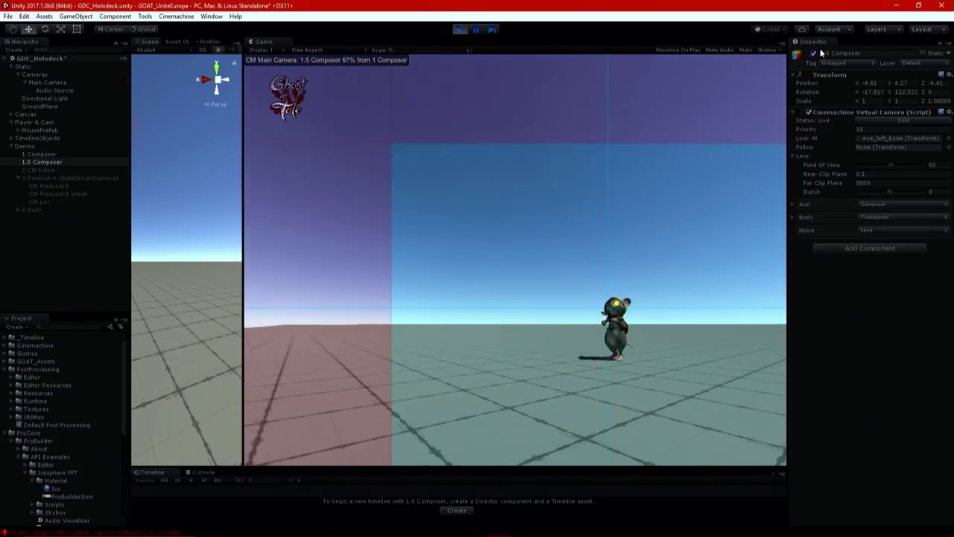
{"action": "left_click", "coordinate": [813, 56]}
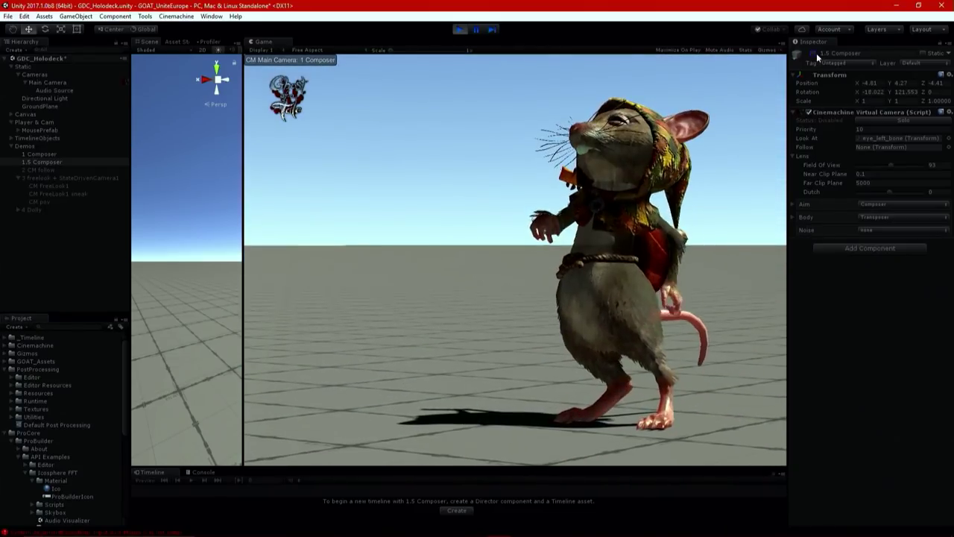
{"action": "left_click", "coordinate": [812, 56]}
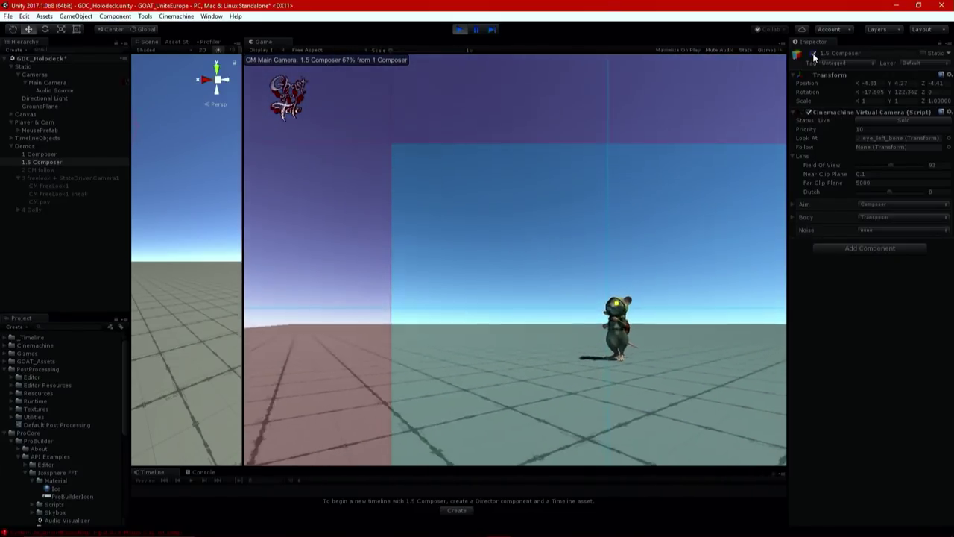
{"action": "left_click", "coordinate": [812, 55]}
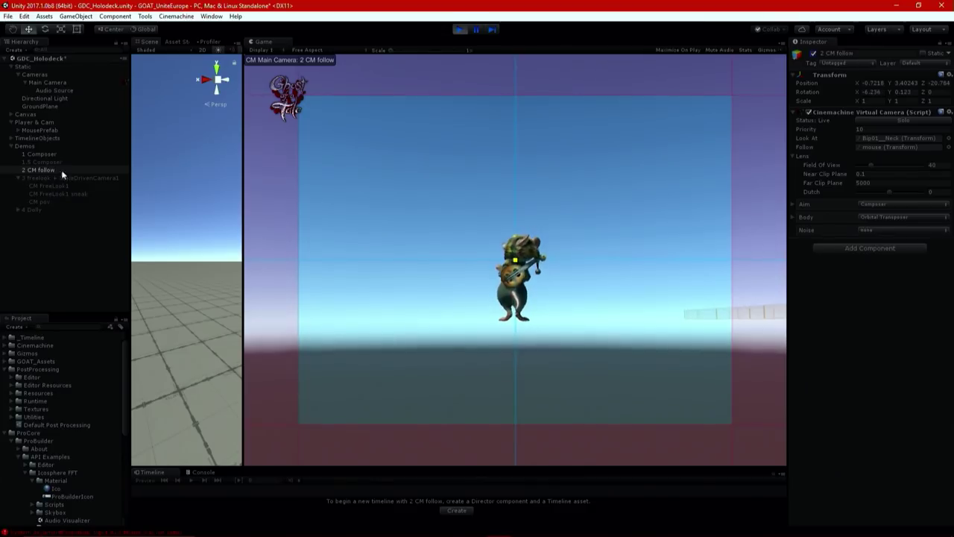
Step: Enable the 2 CM follow camera and change its body to Transposer with a follow offset of Y 1.14 and Z -5.29
{"action": "left_click", "coordinate": [793, 219]}
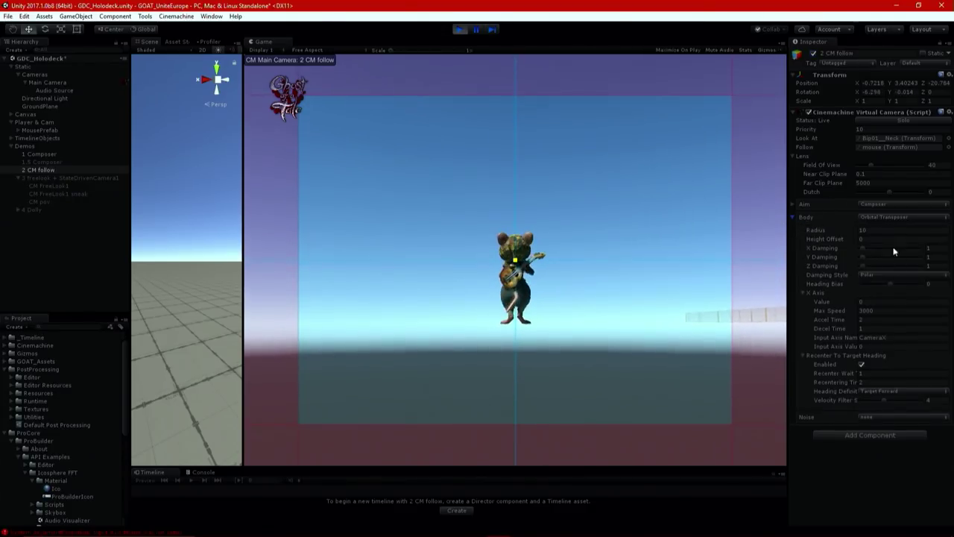
{"action": "left_click", "coordinate": [915, 217]}
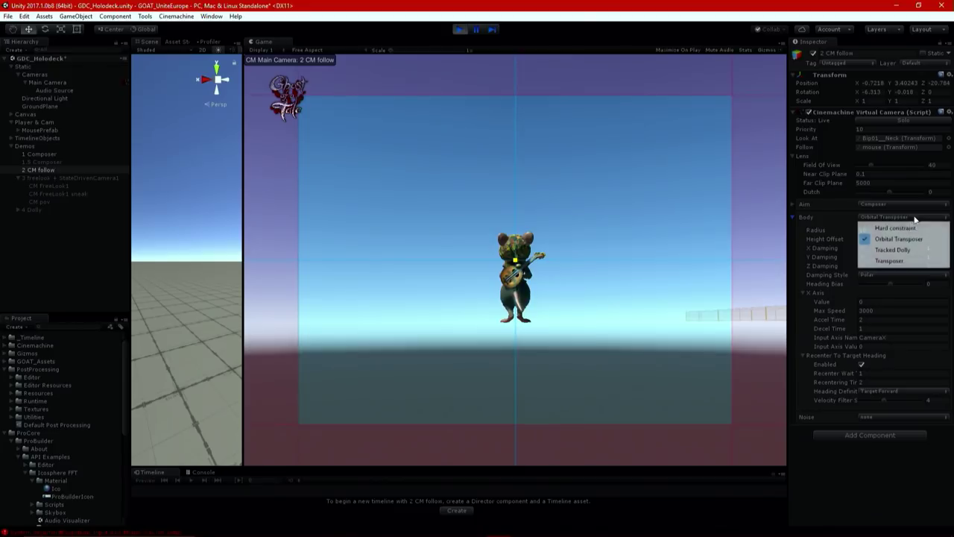
{"action": "left_click", "coordinate": [917, 259]}
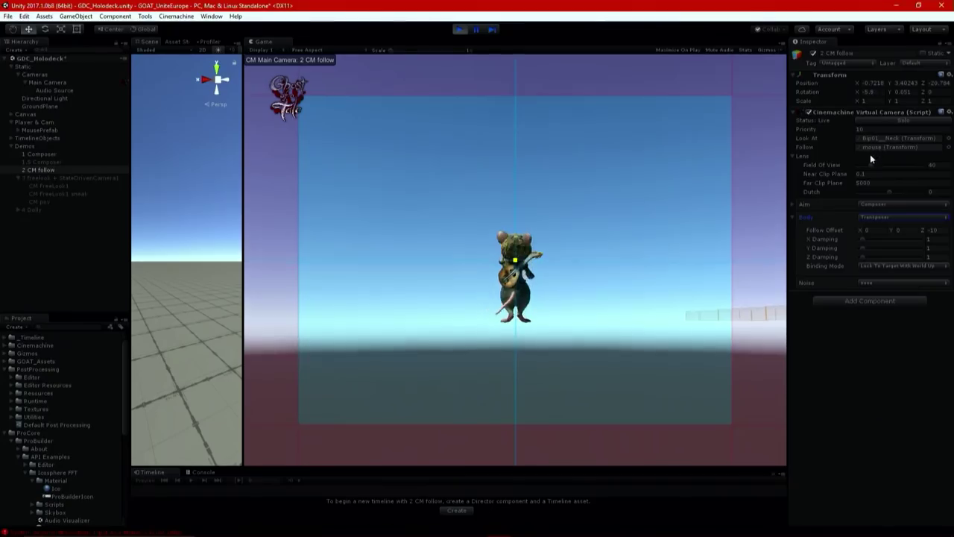
{"action": "left_click_drag", "start_coordinate": [925, 227], "coordinate": [2, 230]}
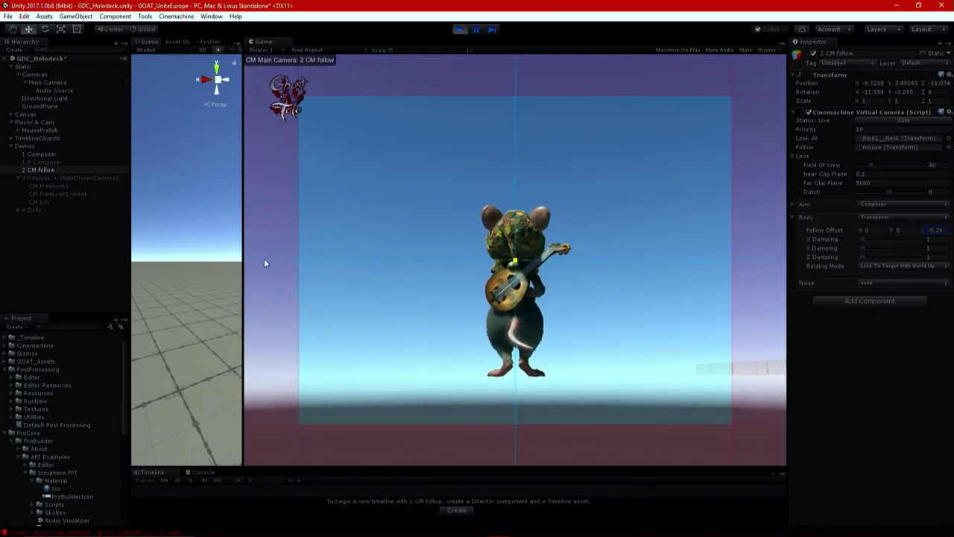
{"action": "left_click_drag", "start_coordinate": [889, 233], "coordinate": [905, 228]}
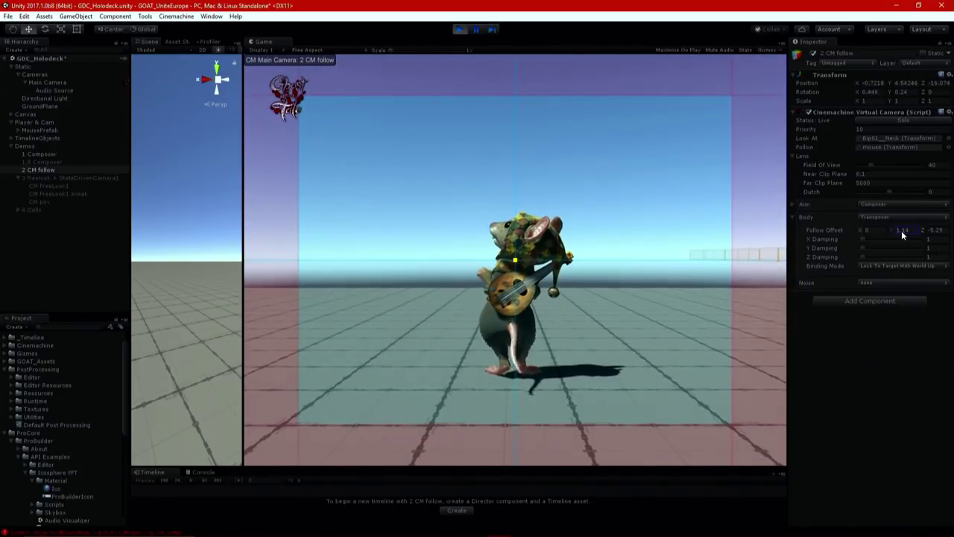
Step: Try the Transposer damping at 0, raise it to X 16.9, Y 16.4 and Z 16.9, and walk the mouse character around to test it
{"action": "left_click", "coordinate": [860, 240]}
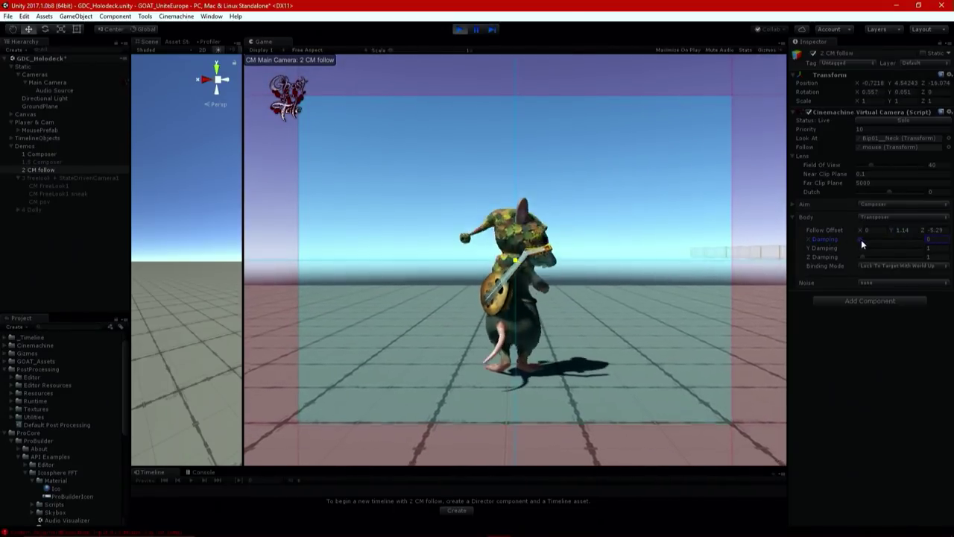
{"action": "left_click_drag", "start_coordinate": [861, 248], "coordinate": [843, 246]}
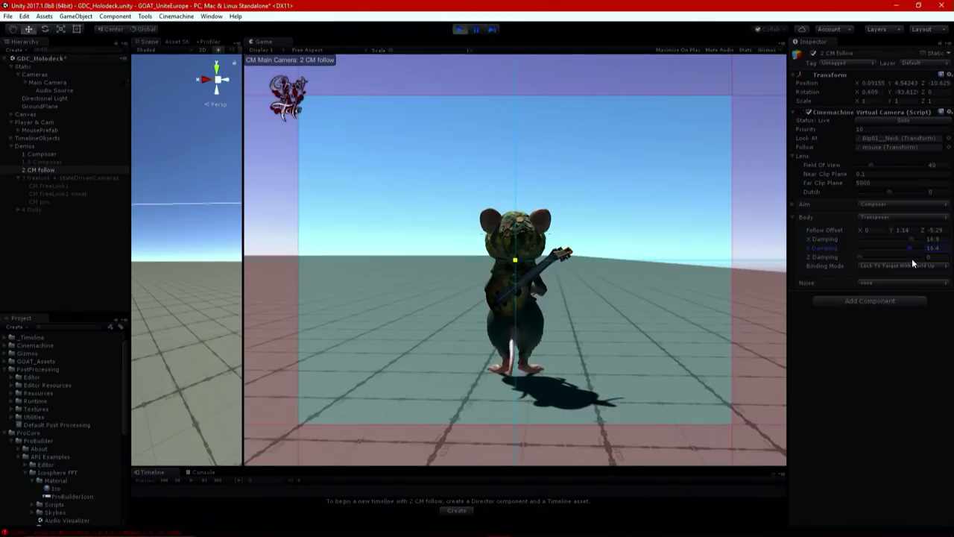
{"action": "key", "text": "w"}
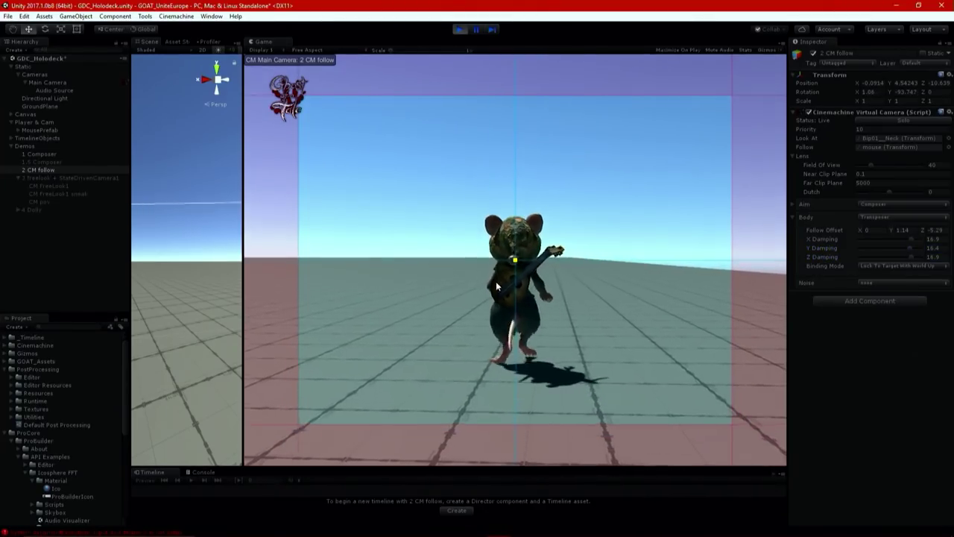
{"action": "key", "text": "s"}
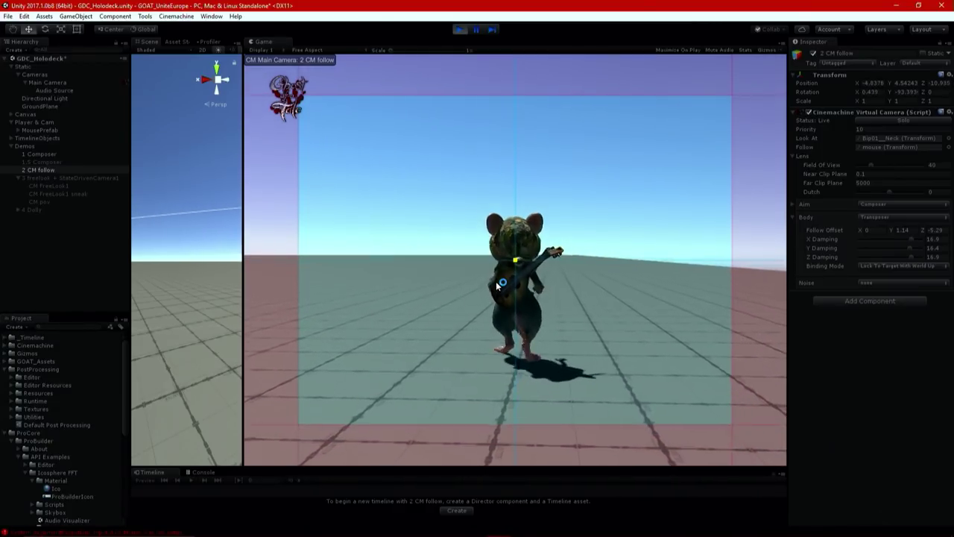
{"action": "key", "text": "w"}
{"action": "key", "text": "s"}
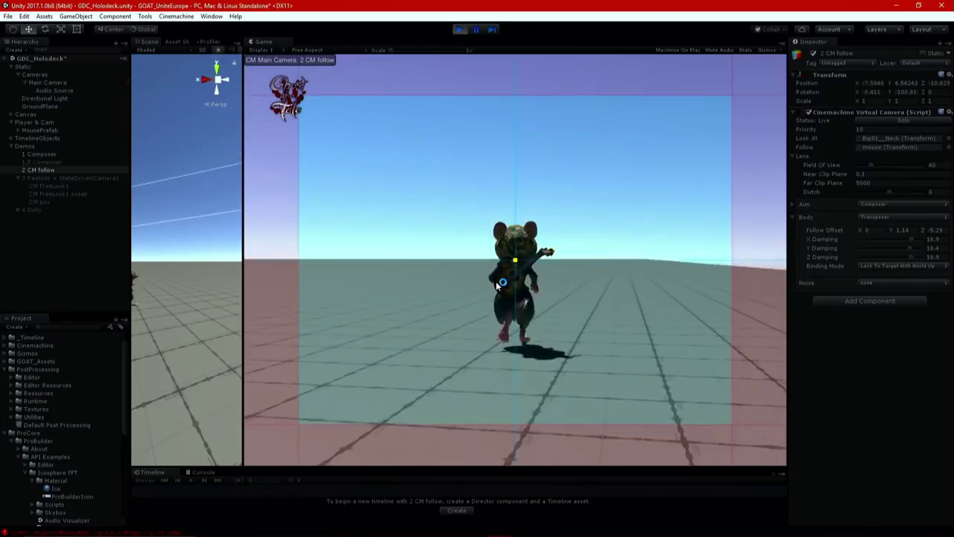
{"action": "key", "text": "a"}
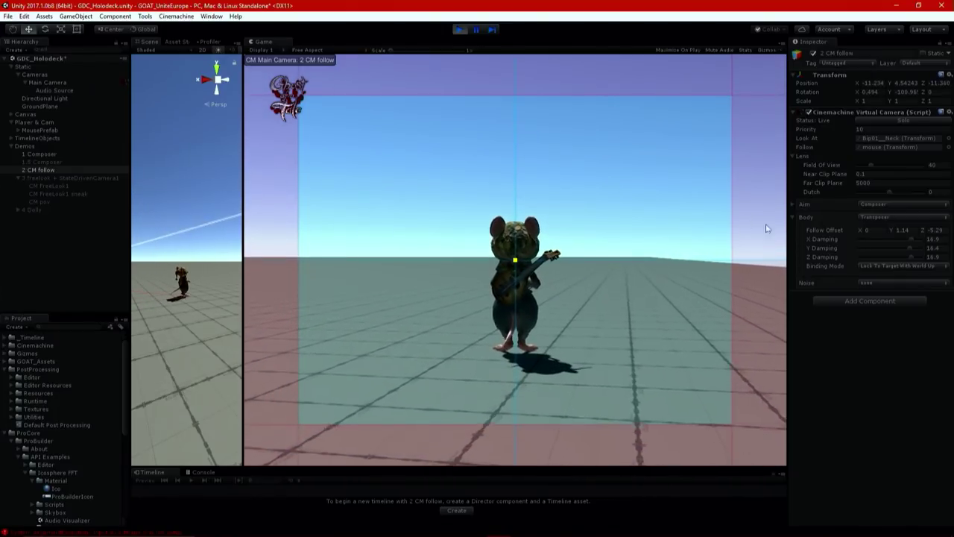
Step: Try the Lock To Target and World Space binding modes on 2 CM follow's Transposer body
{"action": "left_click", "coordinate": [924, 267]}
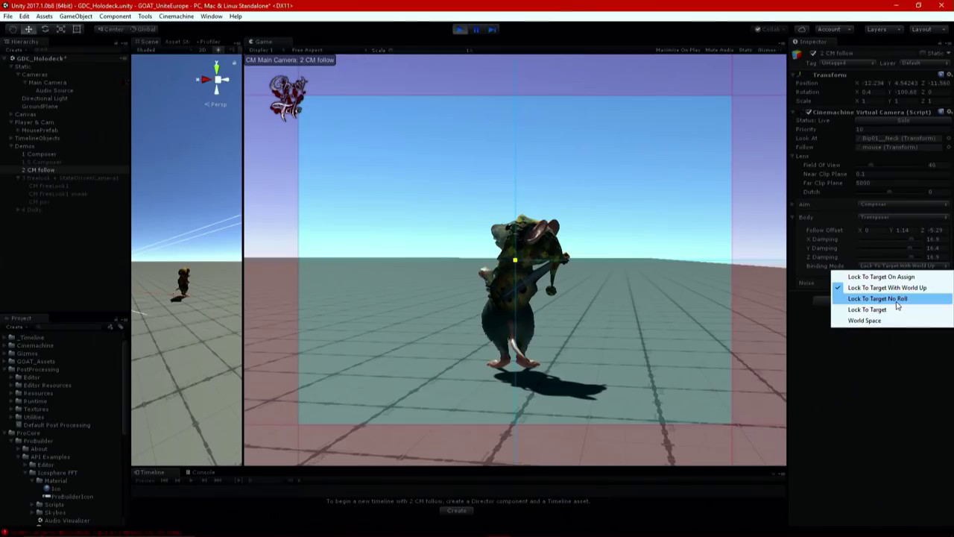
{"action": "left_click", "coordinate": [872, 310]}
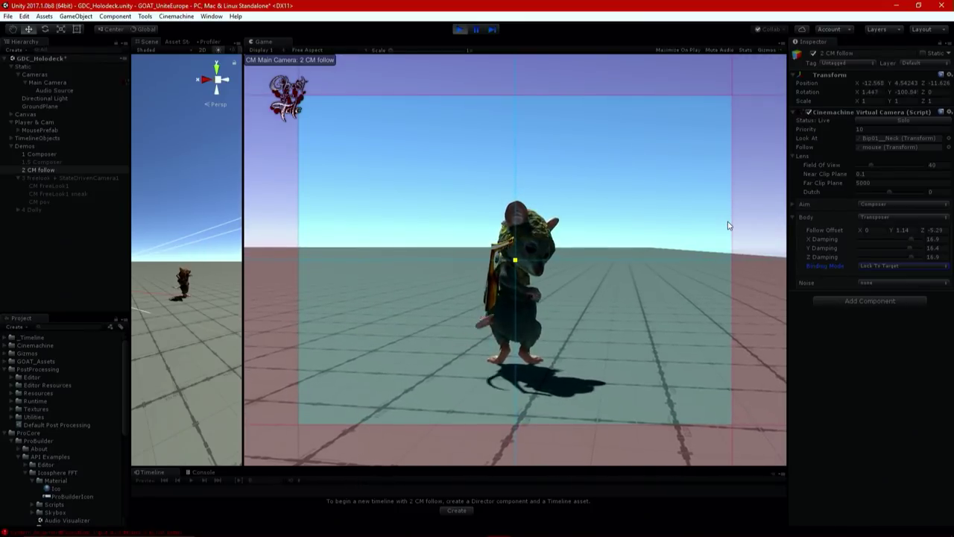
{"action": "left_click", "coordinate": [898, 283]}
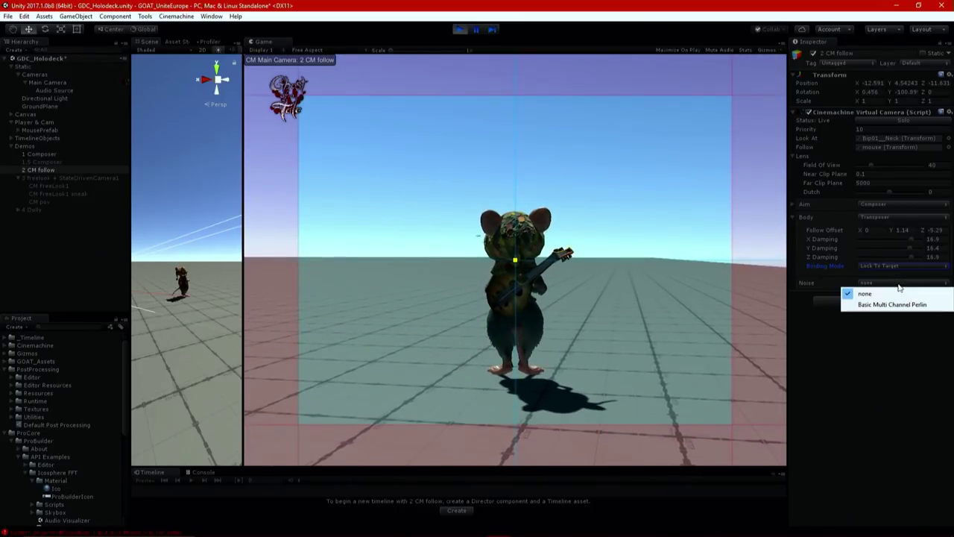
{"action": "left_click", "coordinate": [910, 267]}
{"action": "left_click", "coordinate": [914, 265]}
{"action": "left_click", "coordinate": [896, 323]}
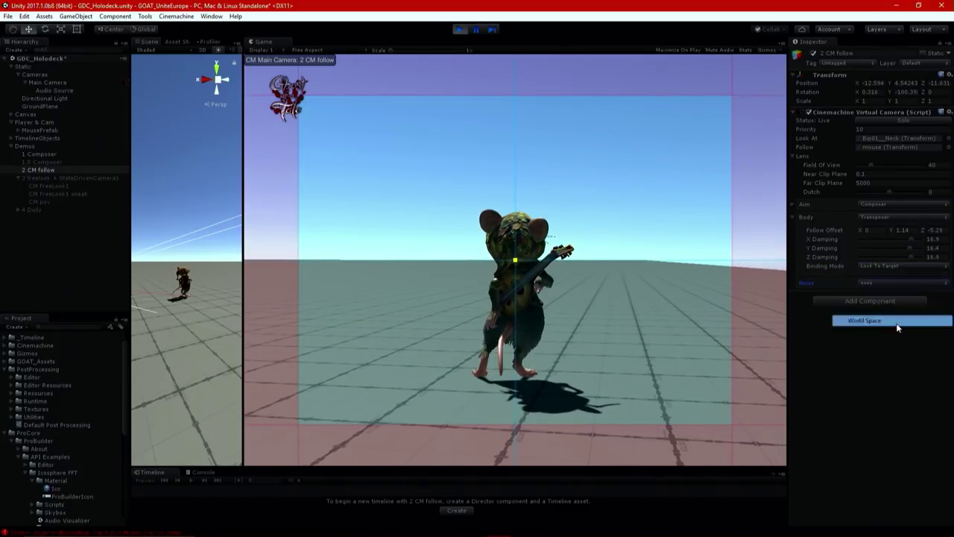
Step: Change 2 CM follow's body to Orbital Transposer with radius 5.14, height offset 1.51 and recentering to target heading disabled
{"action": "left_click", "coordinate": [896, 217]}
{"action": "left_click", "coordinate": [887, 234]}
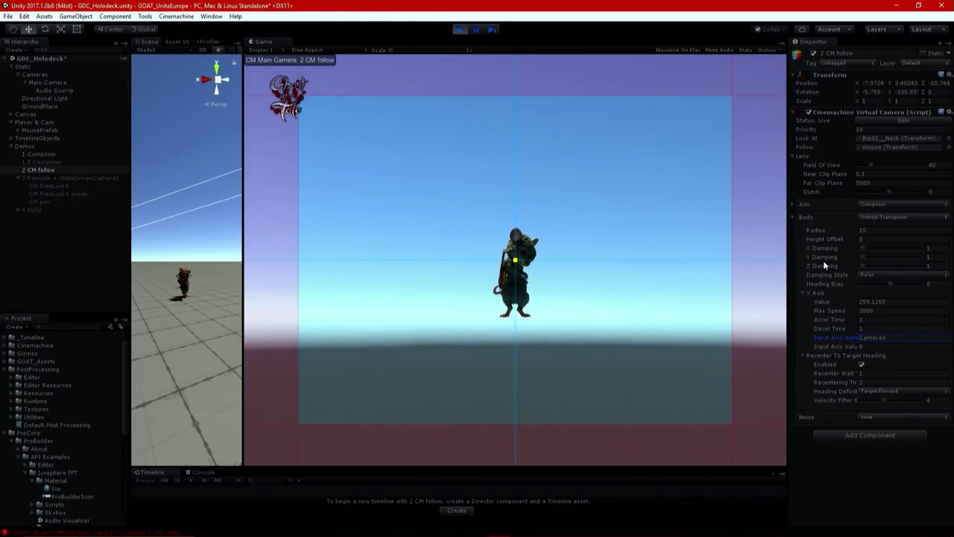
{"action": "left_click_drag", "start_coordinate": [817, 241], "coordinate": [733, 234]}
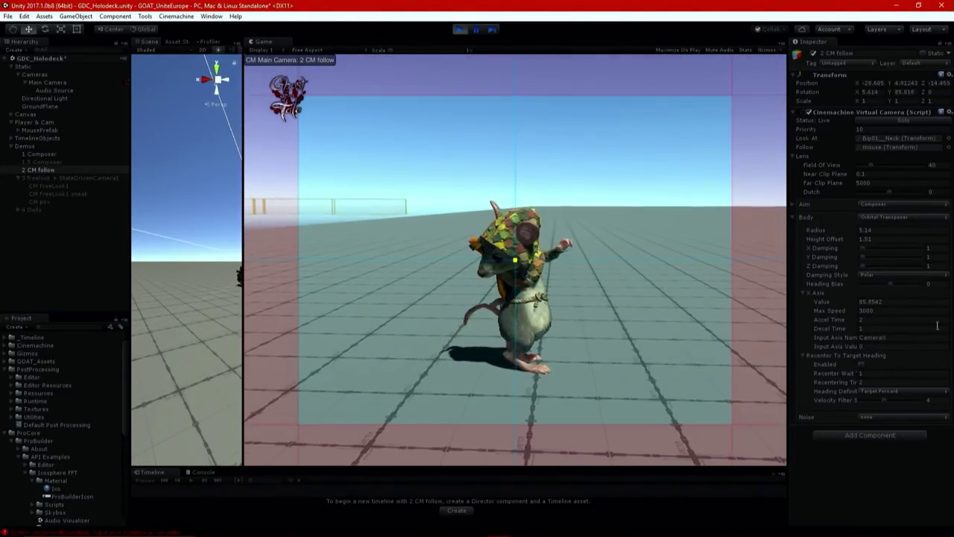
Step: Set the Orbital Transposer's X axis max speed to 1000 and test orbiting in the running game
{"action": "left_click", "coordinate": [869, 310]}
{"action": "type", "text": "100"}
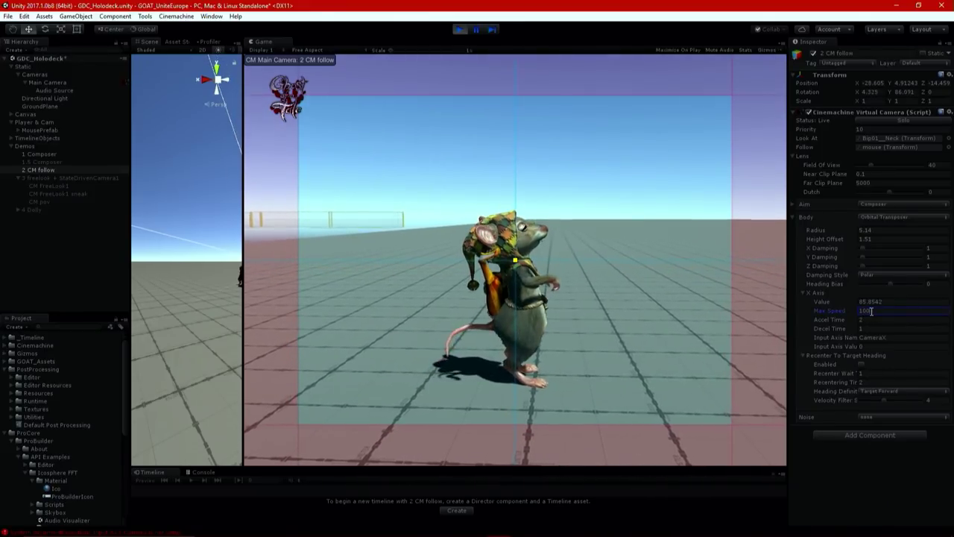
{"action": "type", "text": "0"}
{"action": "left_click", "coordinate": [599, 345]}
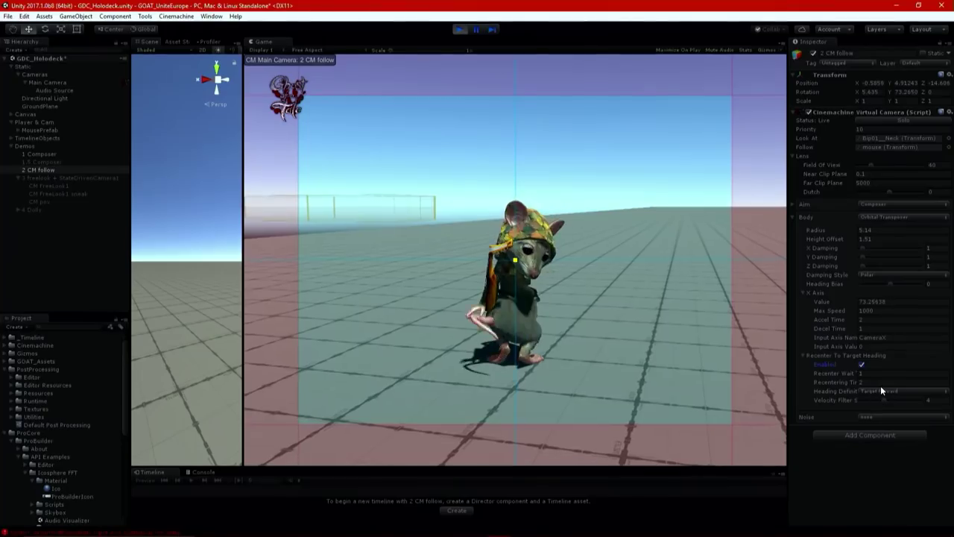
Step: With recentering to target heading enabled, keep Target Forward as the heading definition, set the recentering time to 3, and test it in-game
{"action": "left_click", "coordinate": [881, 387]}
{"action": "left_click", "coordinate": [885, 424]}
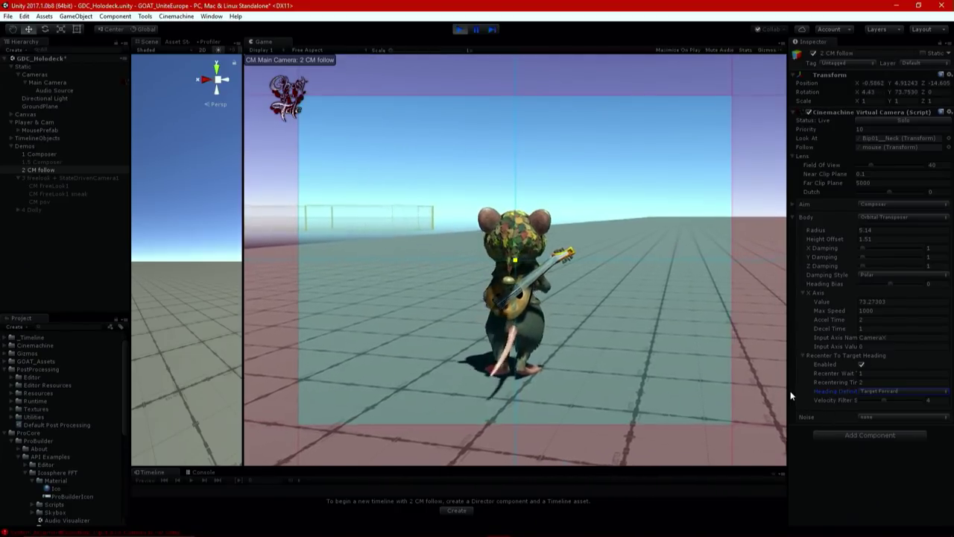
{"action": "left_click", "coordinate": [850, 380]}
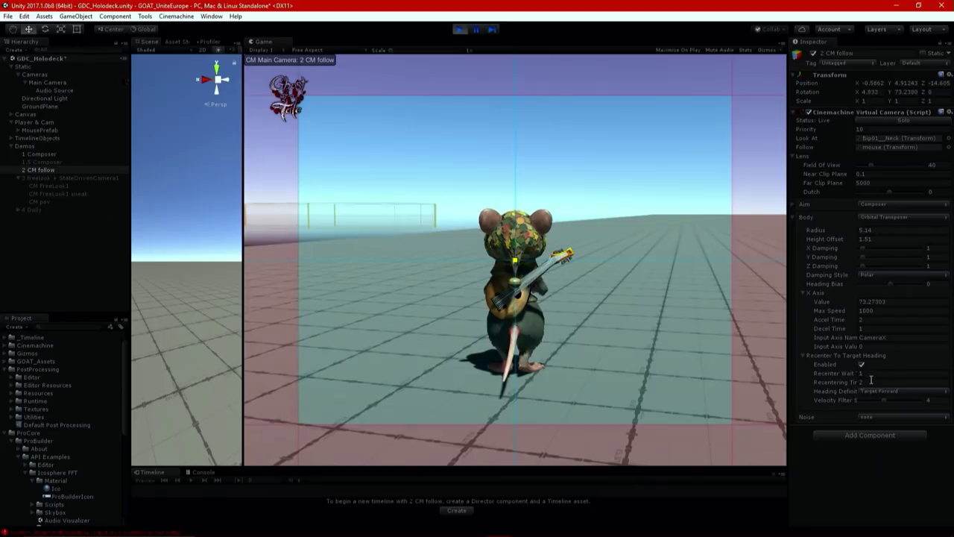
{"action": "type", "text": "3"}
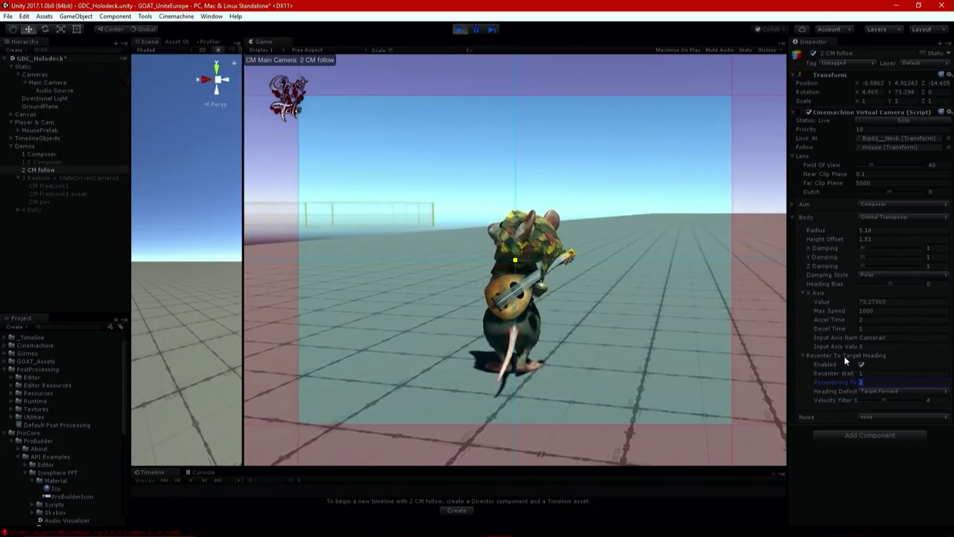
{"action": "left_click", "coordinate": [714, 319]}
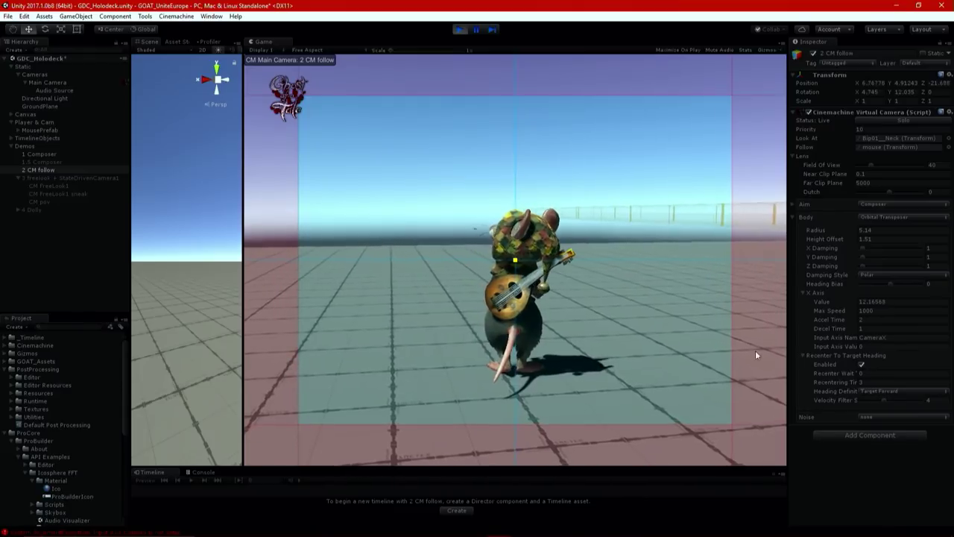
Step: Set 2 CM follow's recenter wait time to 1 and its heading definition to World Forward
{"action": "left_click", "coordinate": [877, 374]}
{"action": "type", "text": "1"}
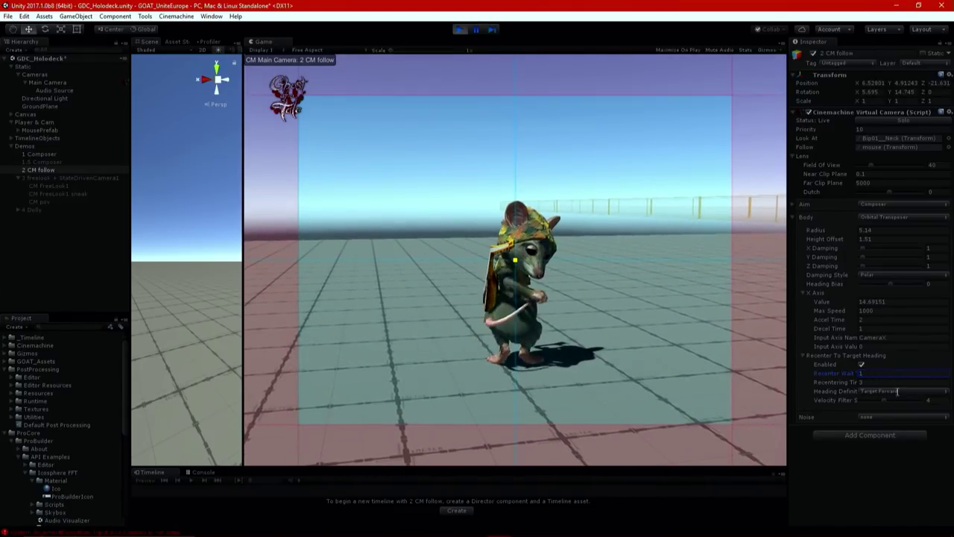
{"action": "left_click", "coordinate": [901, 392]}
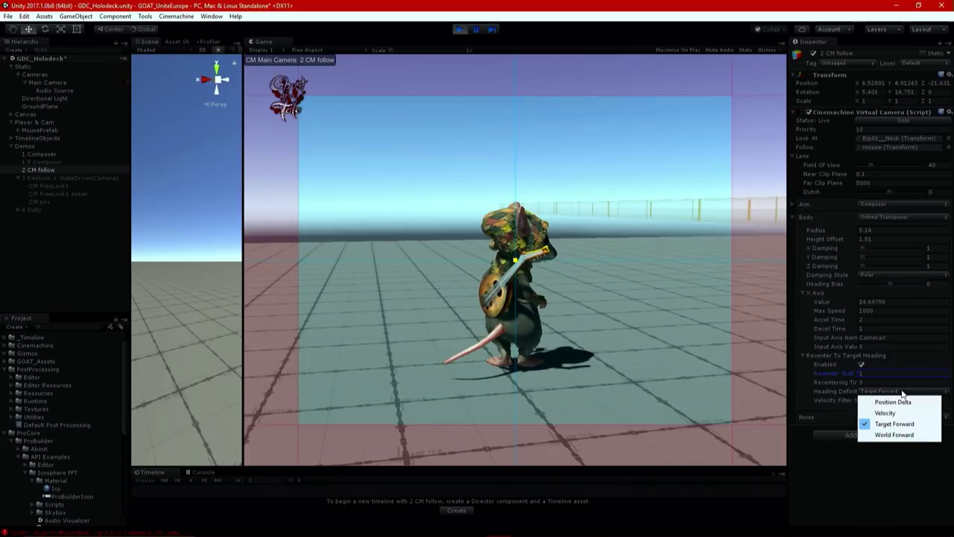
{"action": "left_click", "coordinate": [902, 436]}
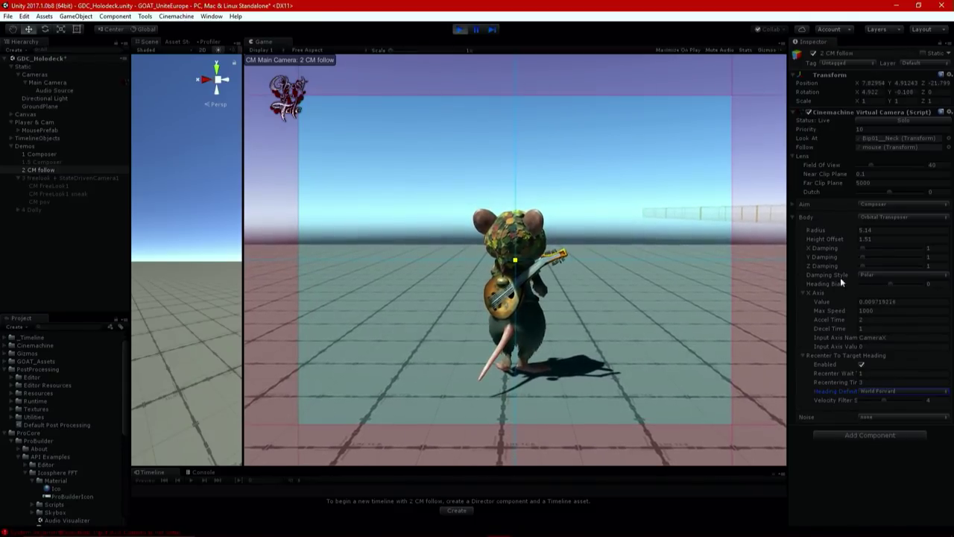
Step: Try a heading bias of 42 in-game, switch the heading definition to Position Delta, and reset the heading bias to 0
{"action": "mouse_move", "coordinate": [888, 284]}
{"action": "left_mouse_down"}
{"action": "mouse_move", "coordinate": [875, 286]}
{"action": "mouse_move", "coordinate": [897, 282]}
{"action": "left_mouse_up"}
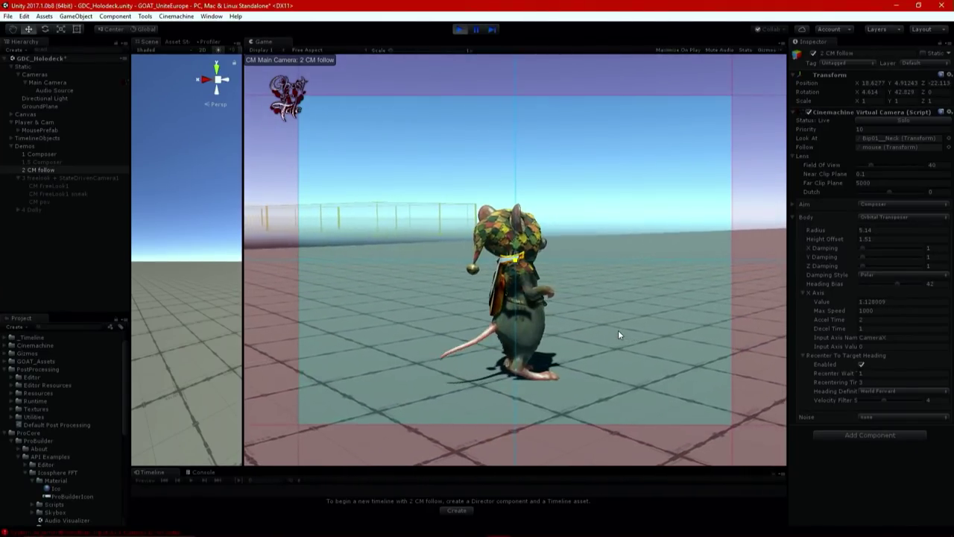
{"action": "left_click", "coordinate": [910, 390]}
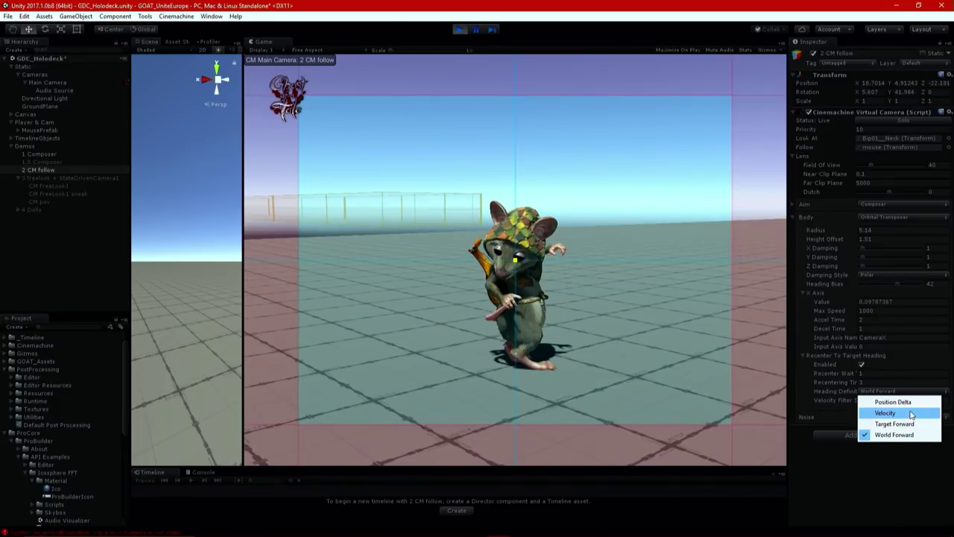
{"action": "left_click", "coordinate": [916, 404]}
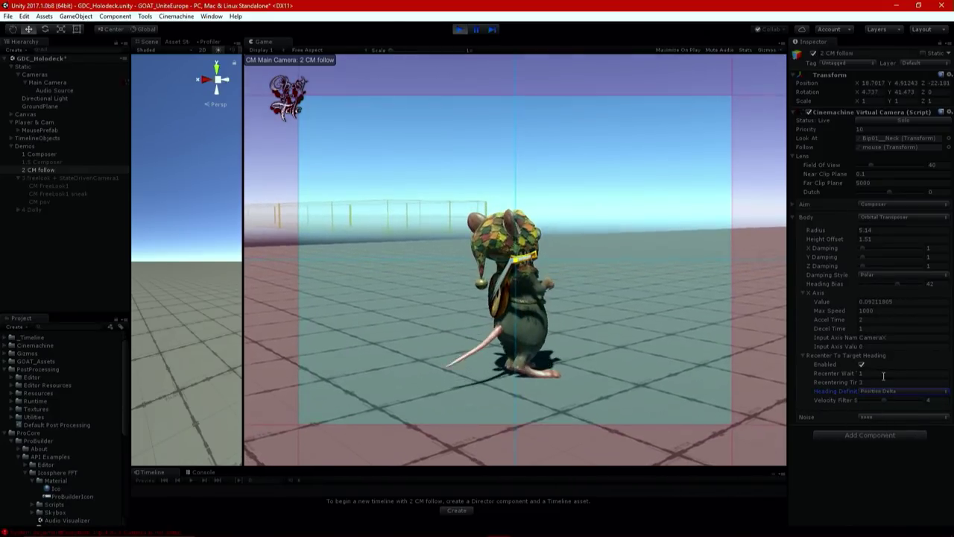
{"action": "left_click", "coordinate": [929, 284]}
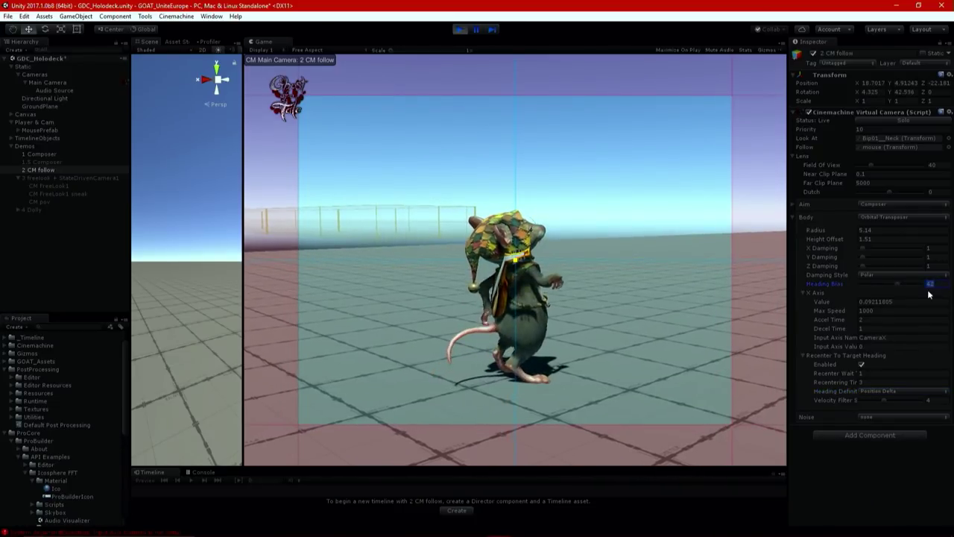
{"action": "type", "text": "0"}
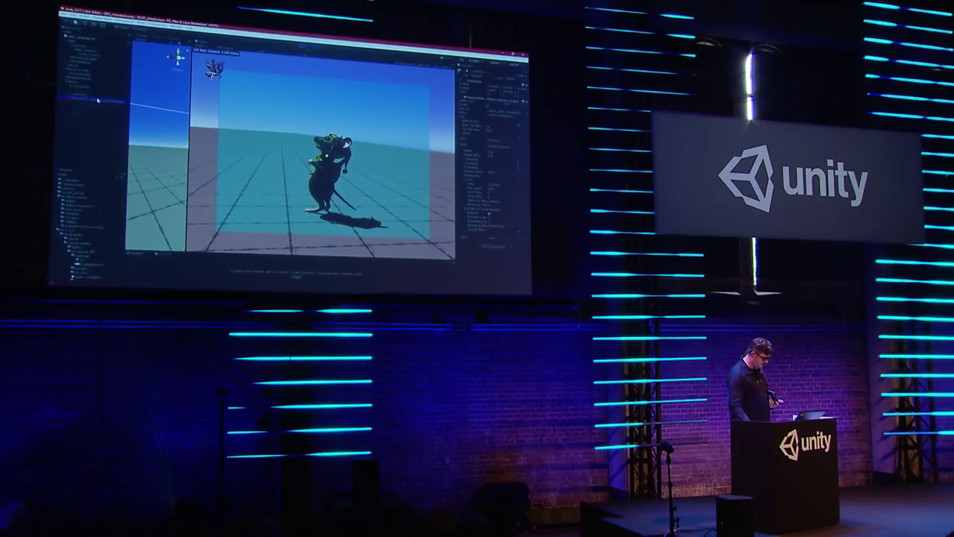
Step: Activate the 3 freelook + StateDrivenCamera1 demo camera and enlarge the Scene view to show the mouse character and camera frustum
{"action": "left_click", "coordinate": [97, 99]}
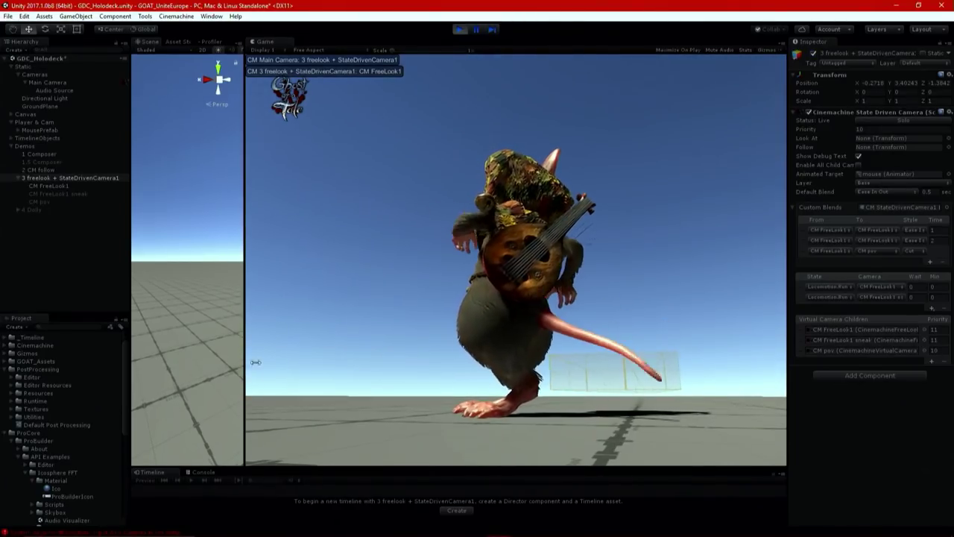
{"action": "left_click_drag", "start_coordinate": [255, 362], "coordinate": [410, 354]}
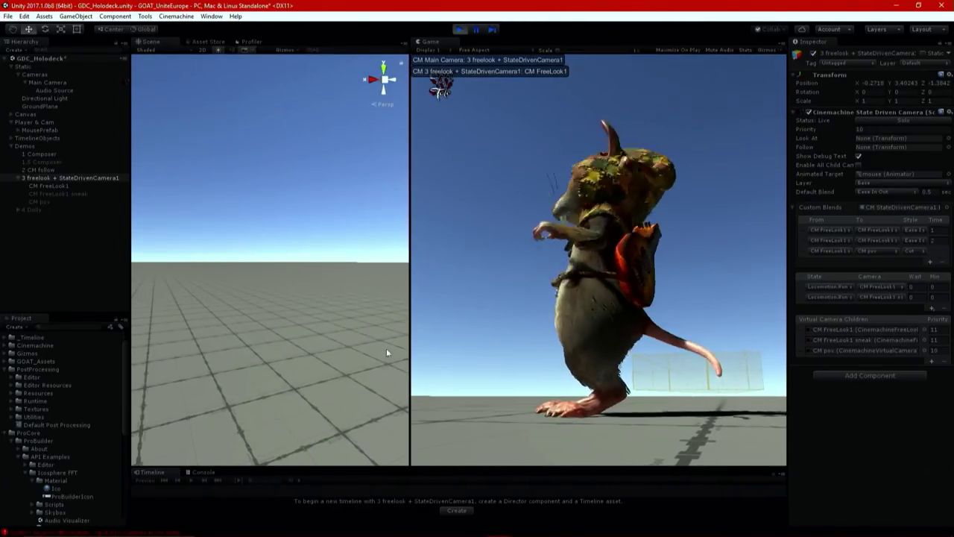
{"action": "right_click_drag", "start_coordinate": [188, 301], "coordinate": [302, 206]}
{"action": "double_click", "coordinate": [96, 179]}
{"action": "right_click_drag", "start_coordinate": [155, 183], "coordinate": [288, 184]}
{"action": "middle_click_drag", "start_coordinate": [288, 184], "coordinate": [296, 334]}
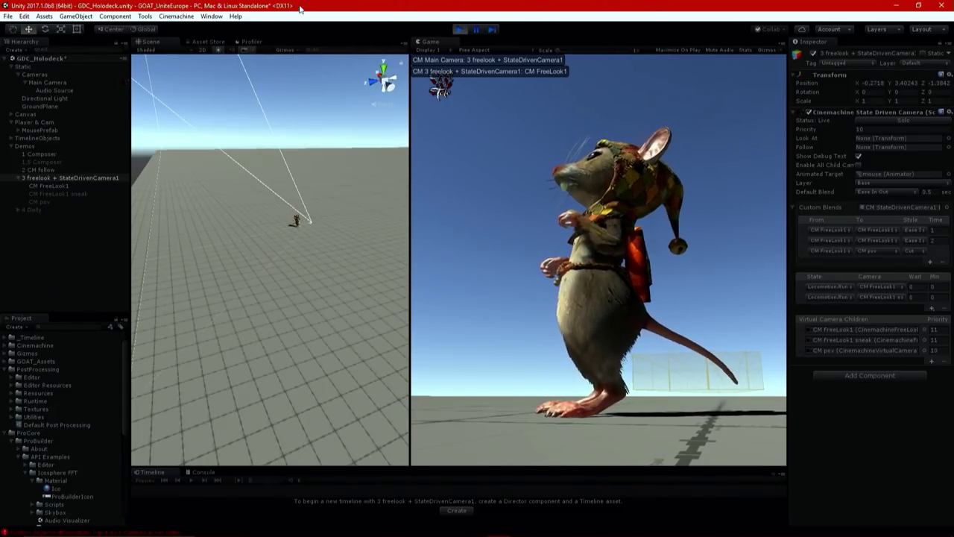
{"action": "scroll", "coordinate": [293, 205], "scroll_direction": "up", "scroll_amount": 5}
{"action": "right_click_drag", "start_coordinate": [269, 216], "coordinate": [270, 140]}
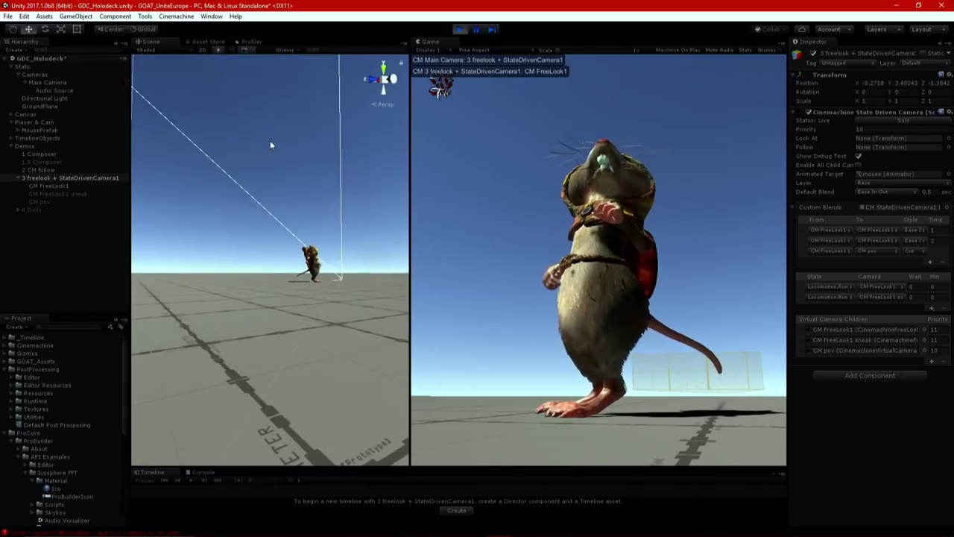
Step: On CM FreeLook1's TopRig, set the height offset to 35.97 and the composer aim's Screen Y to 0.27
{"action": "left_click", "coordinate": [49, 185]}
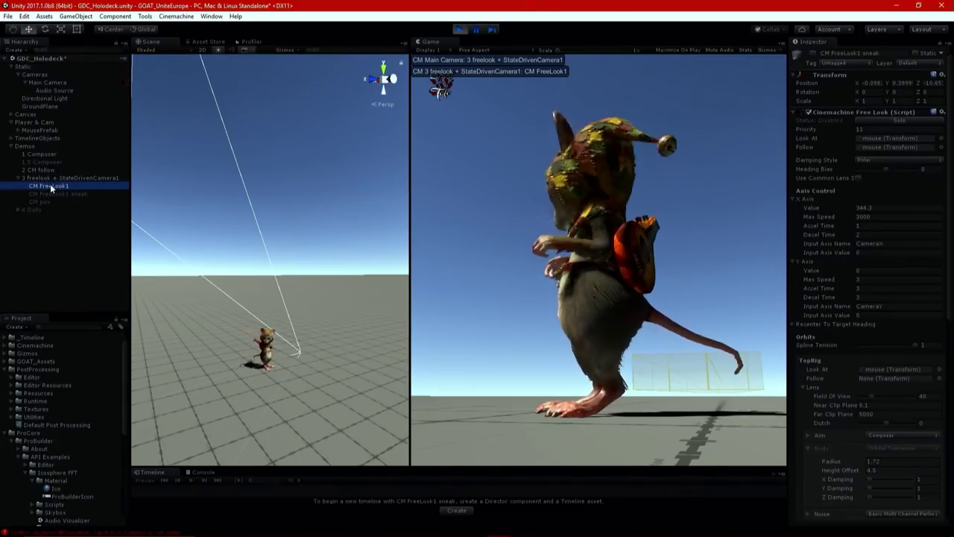
{"action": "middle_click_drag", "start_coordinate": [265, 258], "coordinate": [240, 199]}
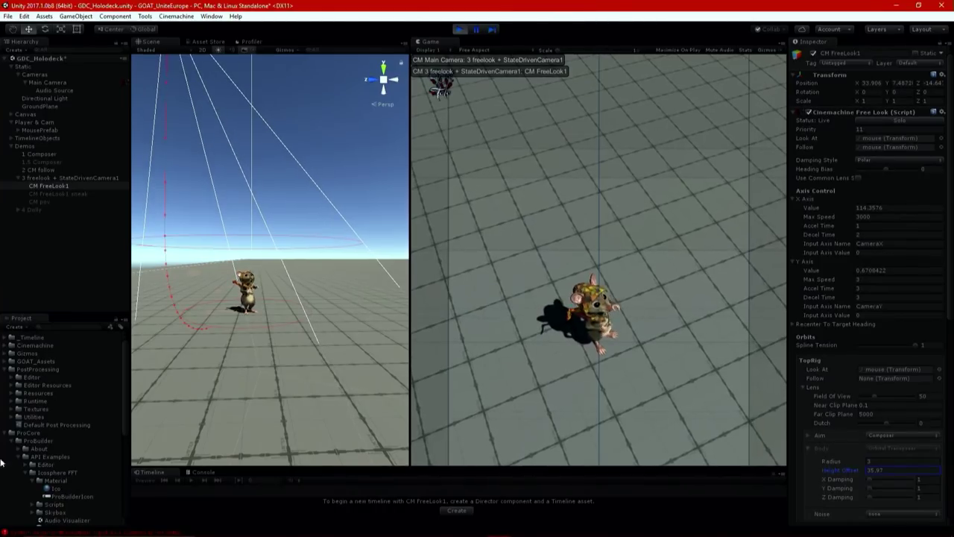
{"action": "left_click", "coordinate": [810, 433]}
{"action": "scroll", "coordinate": [862, 457], "scroll_direction": "down", "scroll_amount": 4}
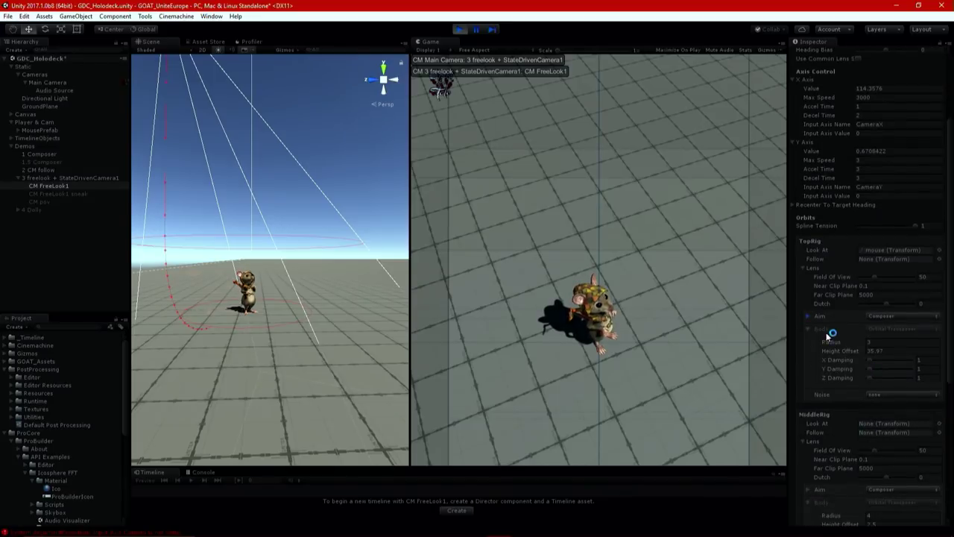
{"action": "left_click", "coordinate": [807, 316]}
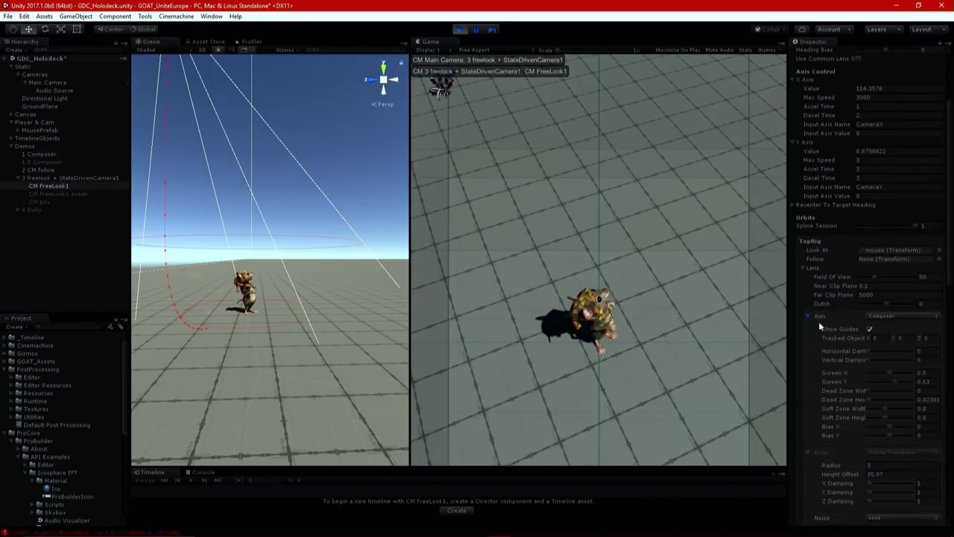
{"action": "left_click_drag", "start_coordinate": [841, 381], "coordinate": [866, 387]}
{"action": "left_click", "coordinate": [701, 398]}
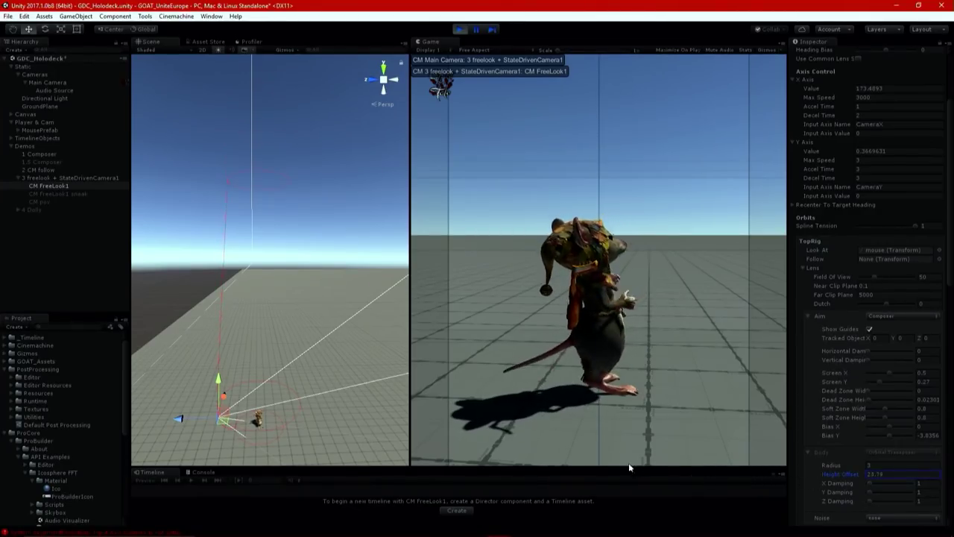
Step: Try different spline tensions on CM FreeLook1's orbits and set the TopRig's field of view to 91
{"action": "right_click_drag", "start_coordinate": [273, 358], "coordinate": [429, 281]}
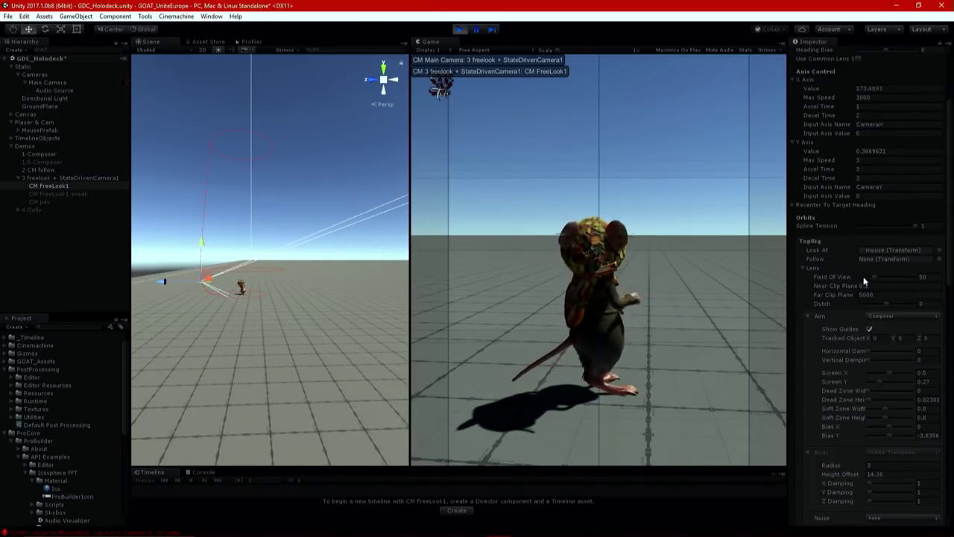
{"action": "left_click_drag", "start_coordinate": [912, 225], "coordinate": [901, 225]}
{"action": "key", "text": "ctrl+z"}
{"action": "right_click_drag", "start_coordinate": [268, 321], "coordinate": [253, 287]}
{"action": "left_click_drag", "start_coordinate": [873, 276], "coordinate": [937, 266]}
{"action": "left_click", "coordinate": [886, 275]}
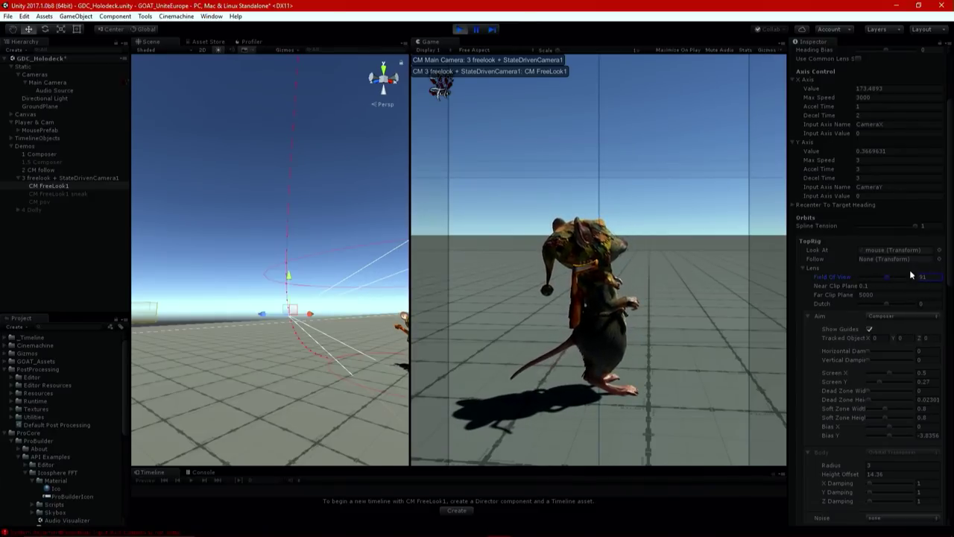
{"action": "left_click_drag", "start_coordinate": [875, 227], "coordinate": [904, 241]}
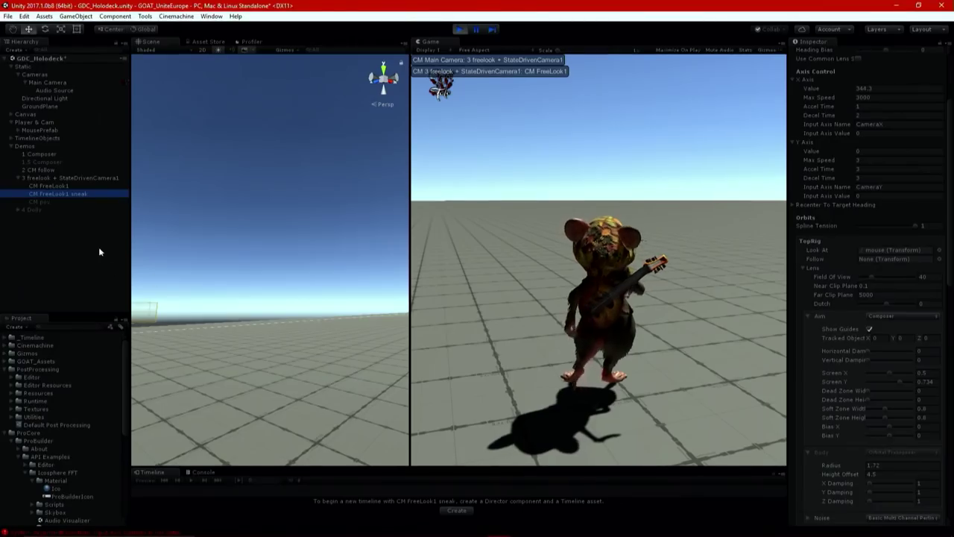
Step: For 3 freelook + StateDrivenCamera1, look at the Cinemachine camera creation options and the cameras selectable as a custom blend's source
{"action": "left_click", "coordinate": [82, 179]}
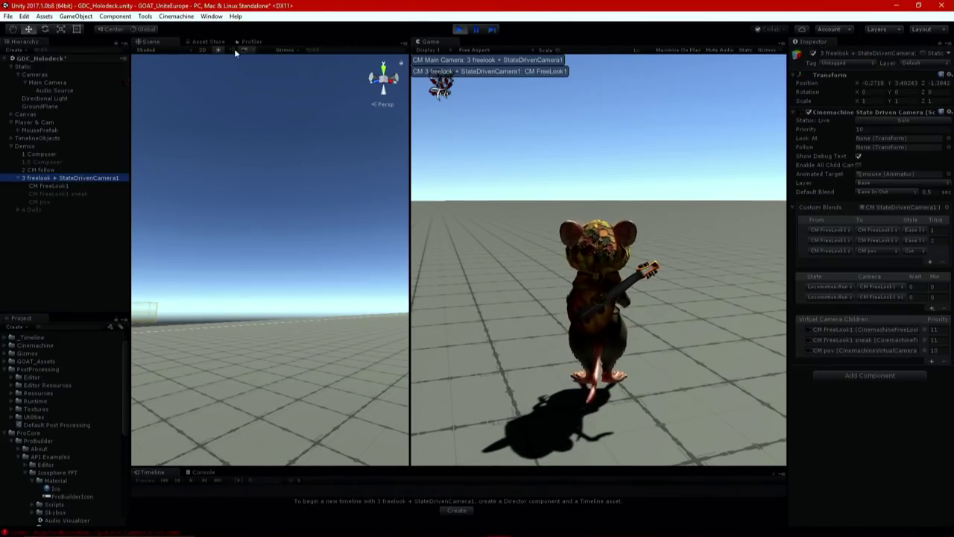
{"action": "left_click", "coordinate": [185, 16]}
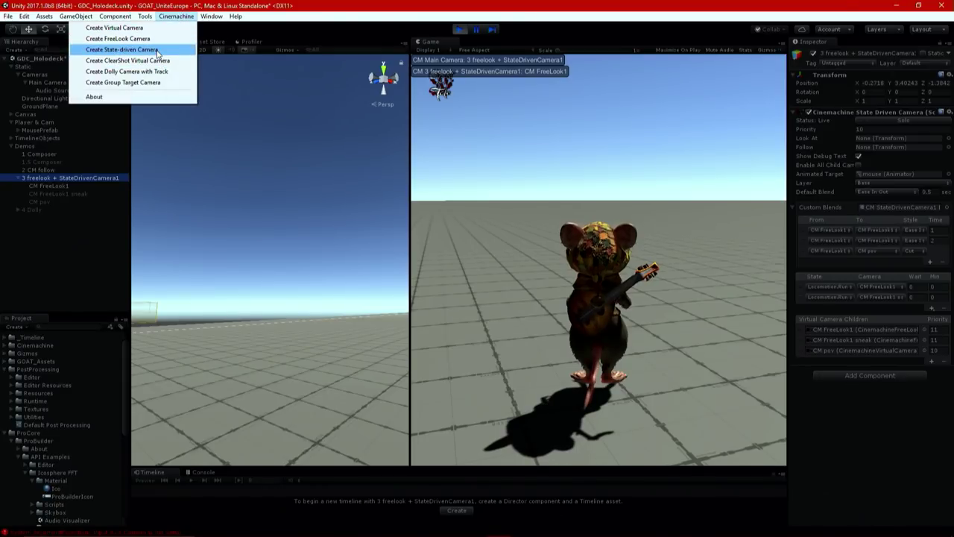
{"action": "left_click", "coordinate": [376, 5]}
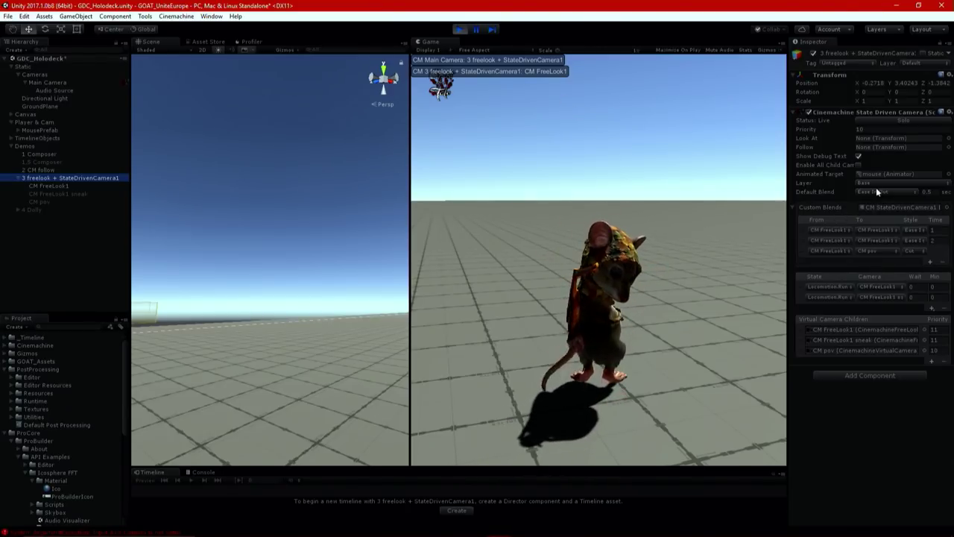
{"action": "left_click", "coordinate": [841, 230]}
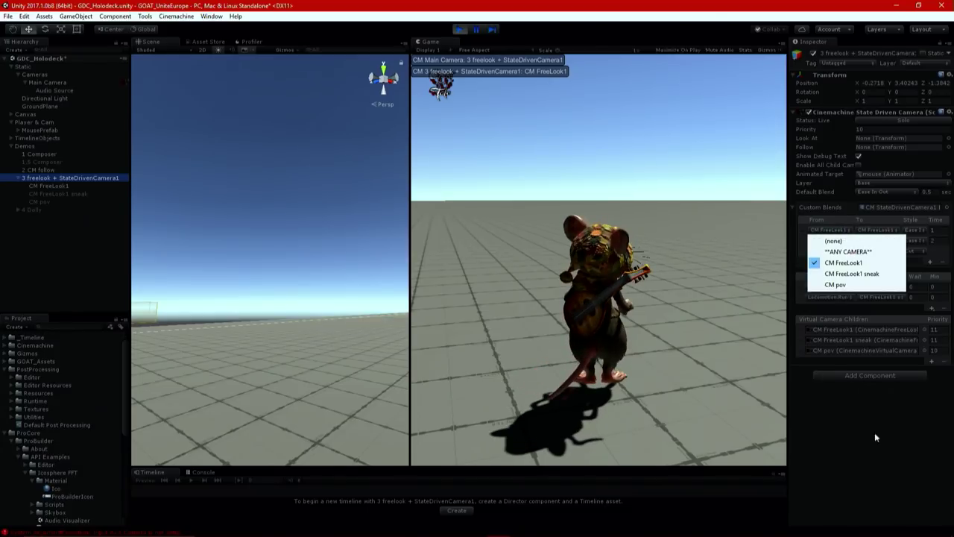
{"action": "left_click", "coordinate": [855, 482]}
Step: Examine the animation states available for the state-driven camera's two state-to-camera mappings without changing either one
{"action": "left_click", "coordinate": [833, 285]}
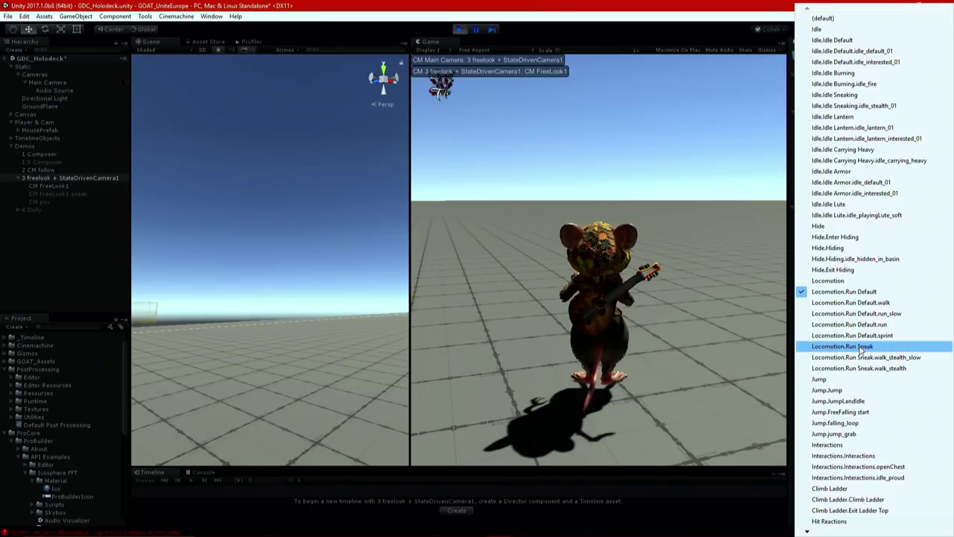
{"action": "left_click", "coordinate": [632, 6]}
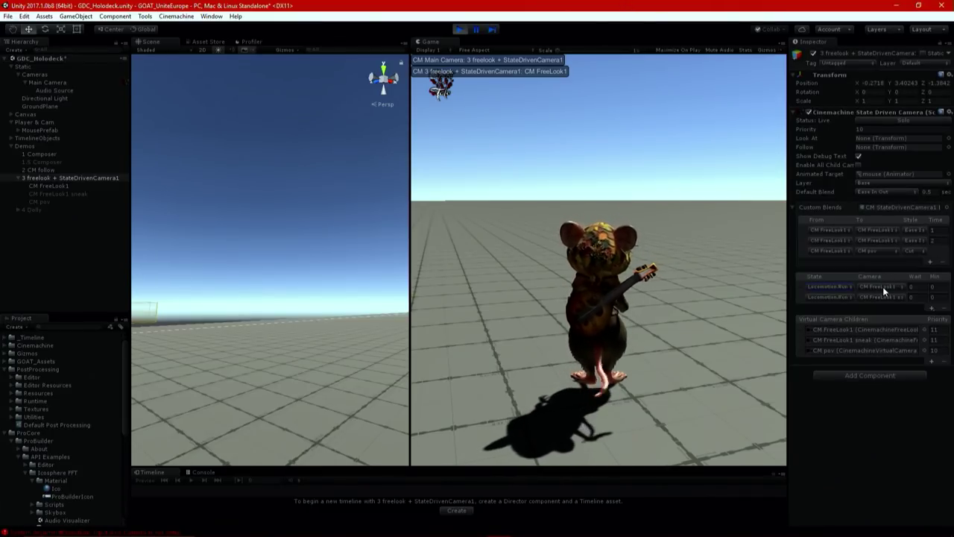
{"action": "left_click", "coordinate": [834, 297]}
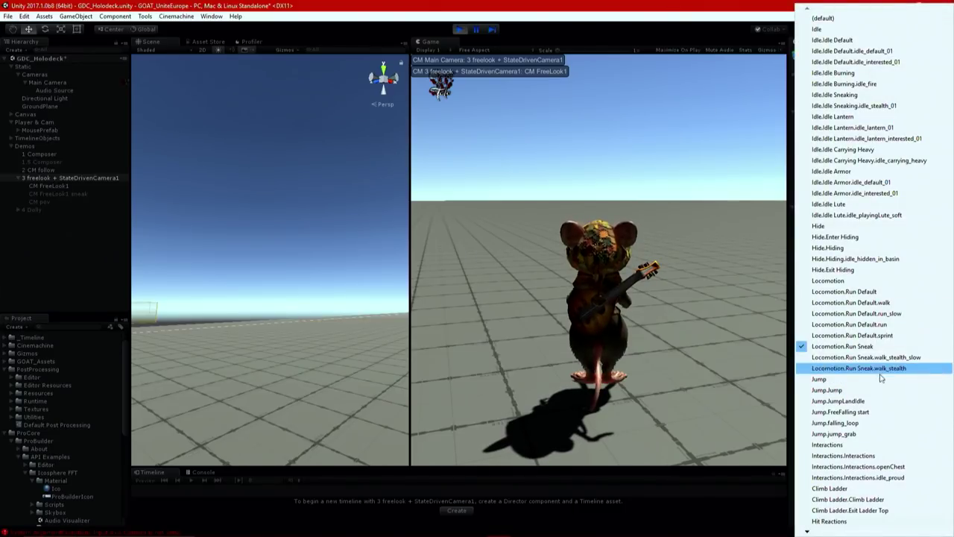
{"action": "left_click", "coordinate": [618, 6]}
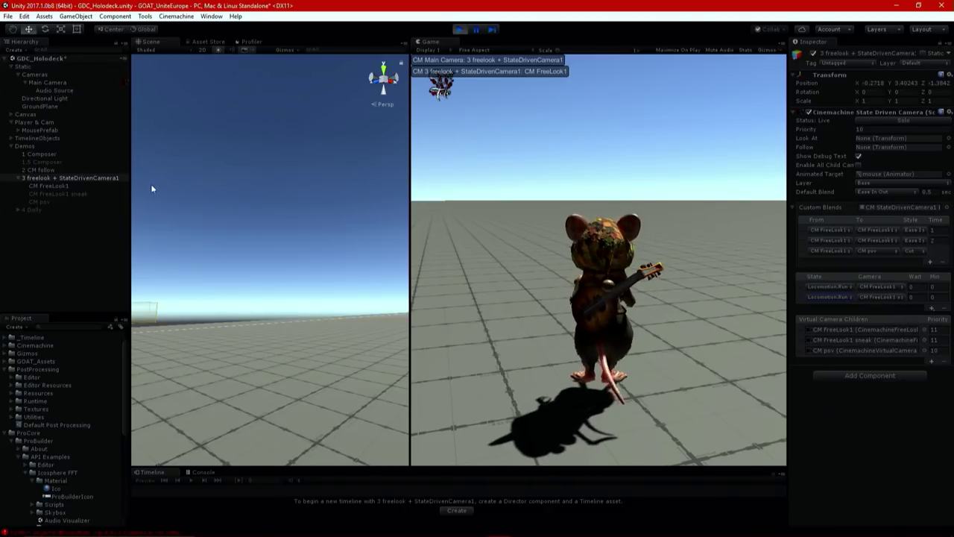
Step: Solo CM FreeLook1 sneak and set its TopRig noise to frequency gain 4.8 and amplitude gain 1.12
{"action": "left_click", "coordinate": [46, 185]}
{"action": "left_click", "coordinate": [62, 194]}
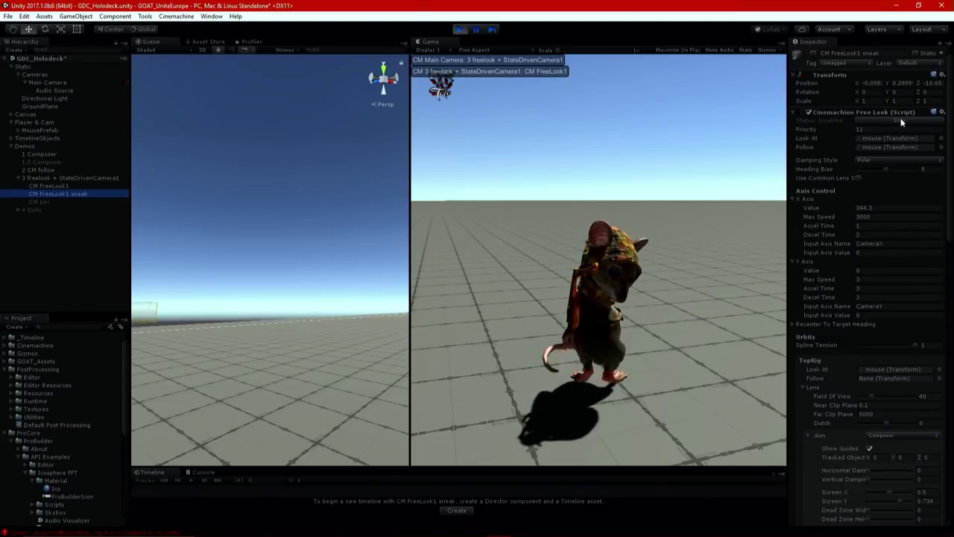
{"action": "left_click", "coordinate": [901, 122]}
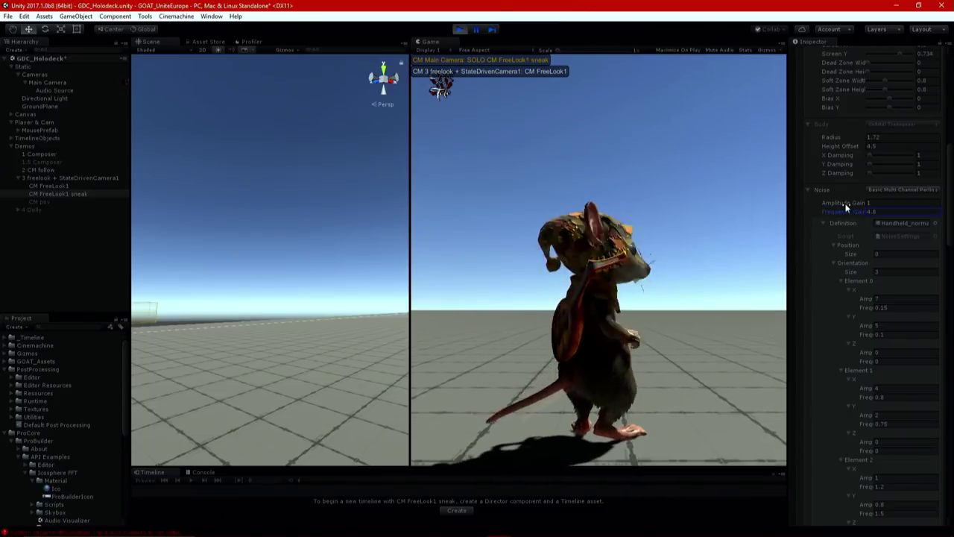
{"action": "left_click_drag", "start_coordinate": [846, 204], "coordinate": [850, 203]}
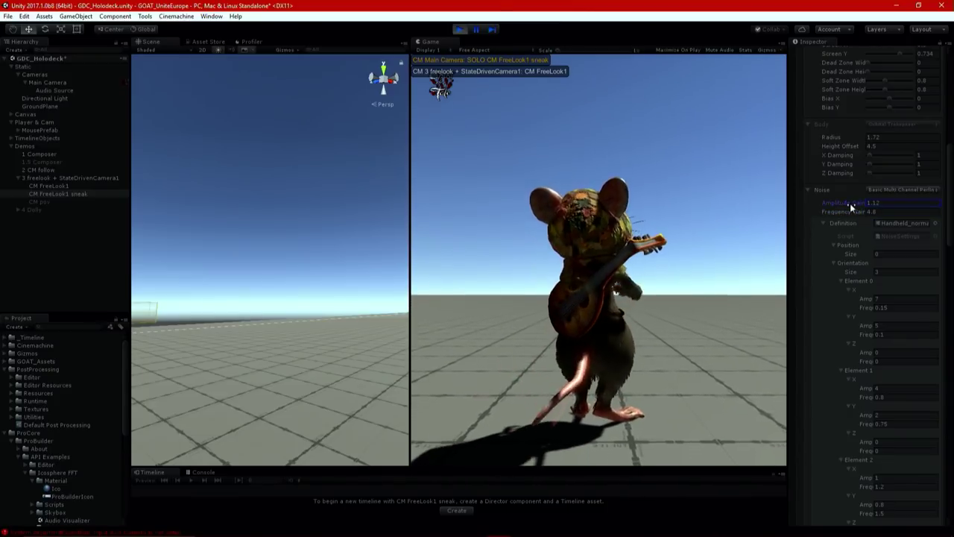
{"action": "scroll", "coordinate": [865, 190], "scroll_direction": "up", "scroll_amount": 4}
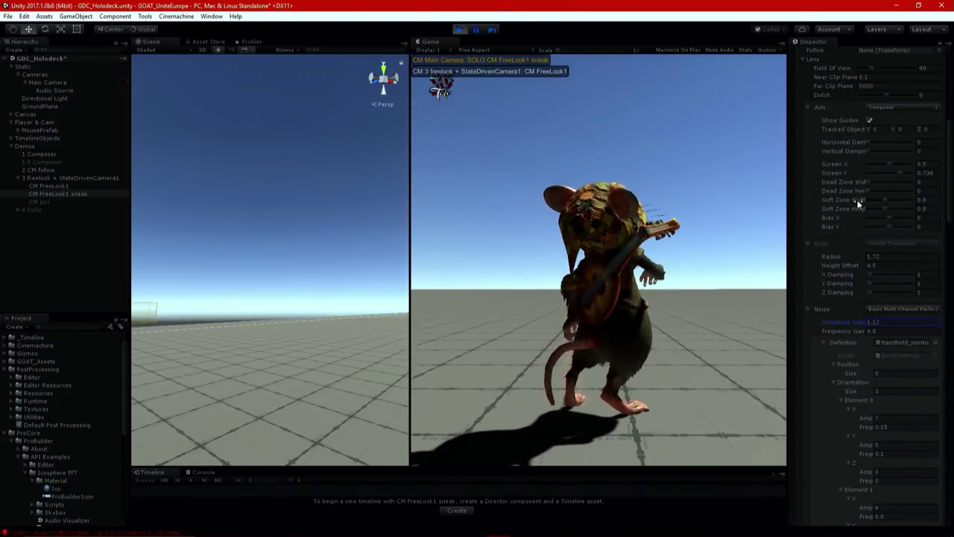
Step: Turn off solo on CM FreeLook1 sneak to return control to the state-driven camera
{"action": "left_click", "coordinate": [101, 194]}
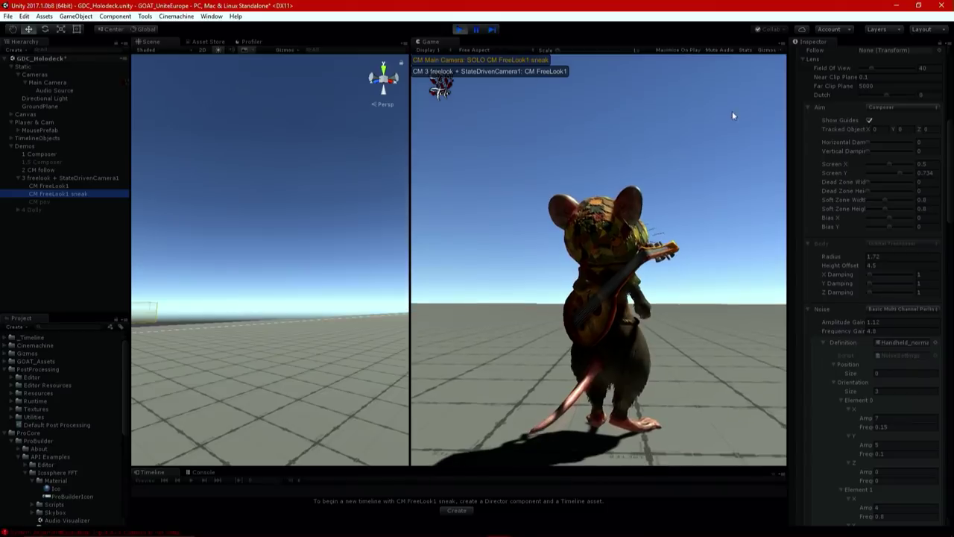
{"action": "scroll", "coordinate": [884, 131], "scroll_direction": "up", "scroll_amount": 8}
{"action": "left_click", "coordinate": [904, 60]}
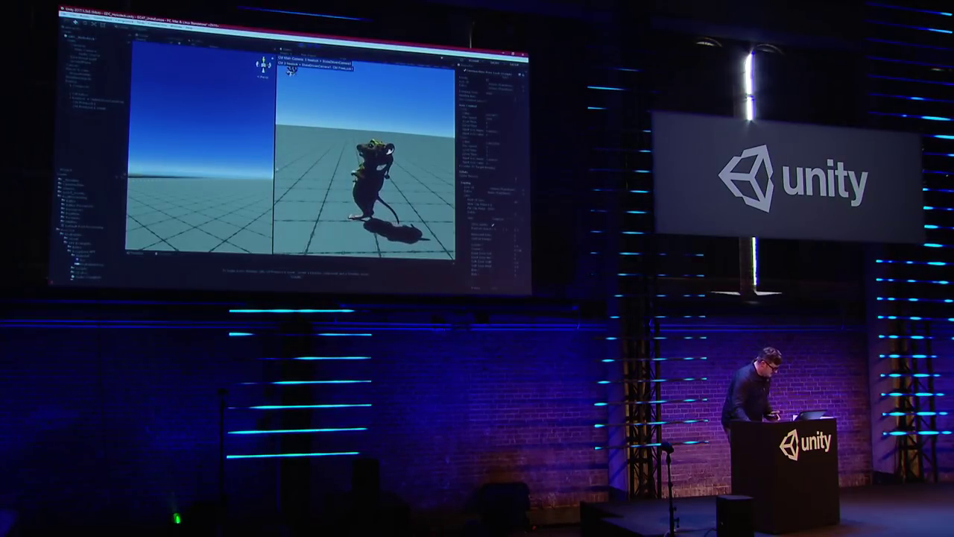
Step: Select and activate the 4 Dolly demo object
{"action": "left_click", "coordinate": [60, 117]}
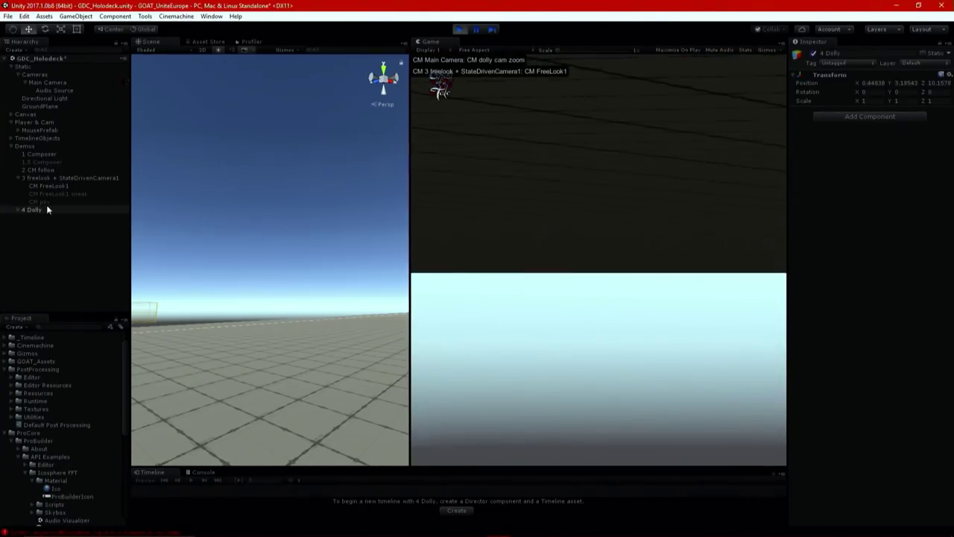
Step: Stop play mode and activate the 3 freelook + StateDrivenCamera1 demo object
{"action": "left_click", "coordinate": [19, 210]}
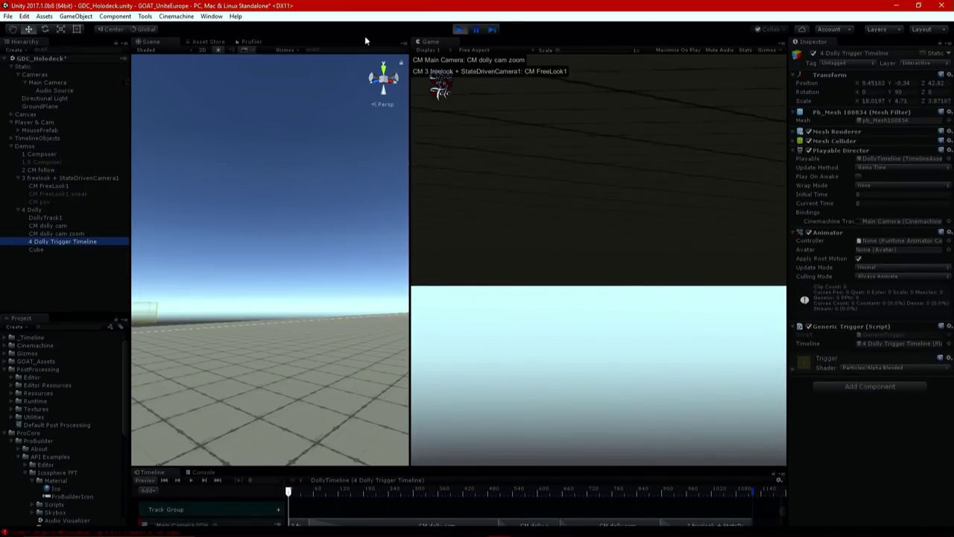
{"action": "left_click", "coordinate": [464, 30]}
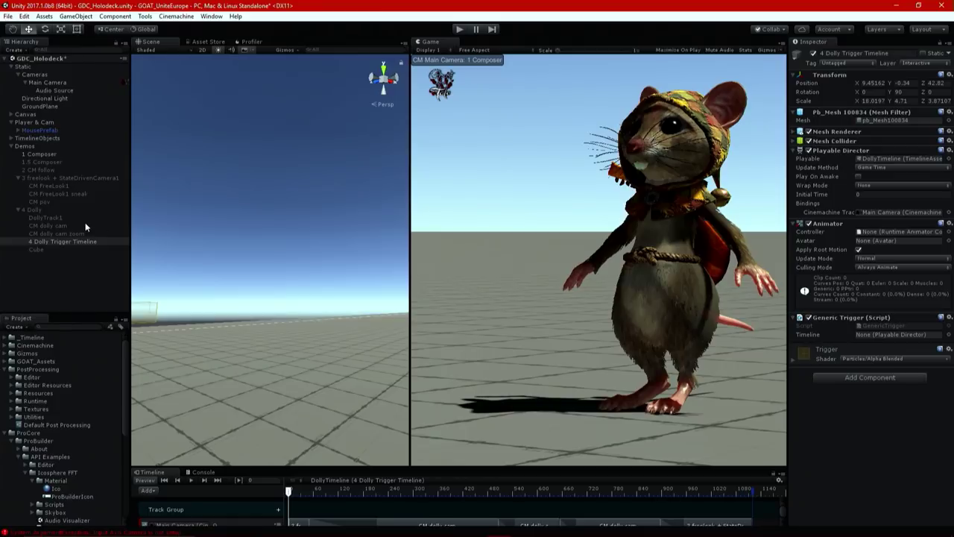
{"action": "left_click", "coordinate": [85, 178]}
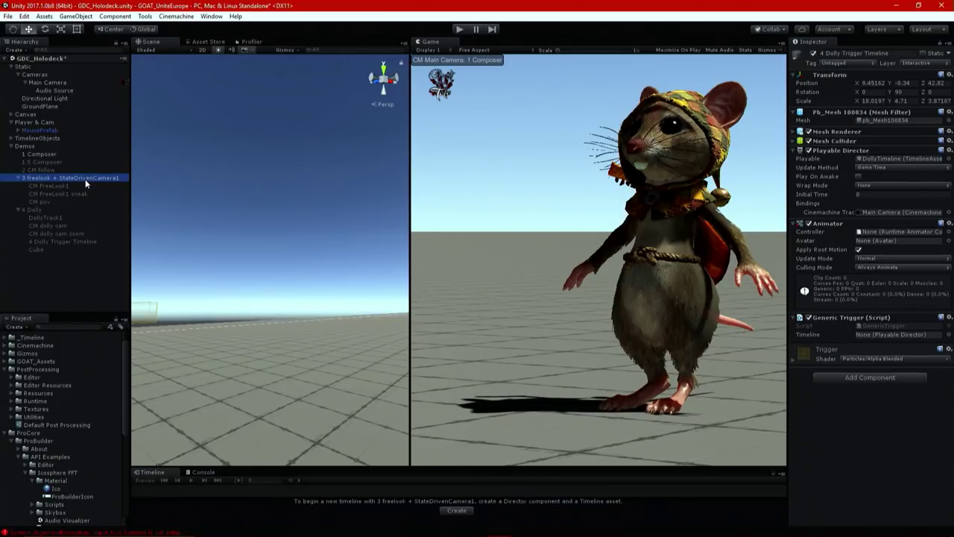
{"action": "left_click", "coordinate": [812, 53]}
Step: Activate the 4 Dolly demo object alongside the state-driven camera demo
{"action": "middle_click_drag", "start_coordinate": [347, 207], "coordinate": [261, 302]}
{"action": "left_click", "coordinate": [46, 202]}
{"action": "left_click", "coordinate": [43, 209]}
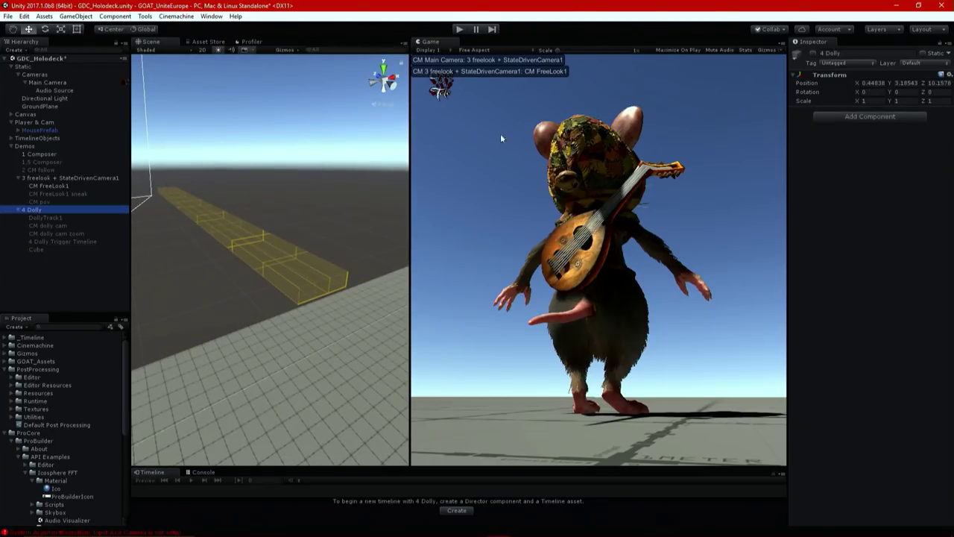
{"action": "left_click", "coordinate": [813, 53]}
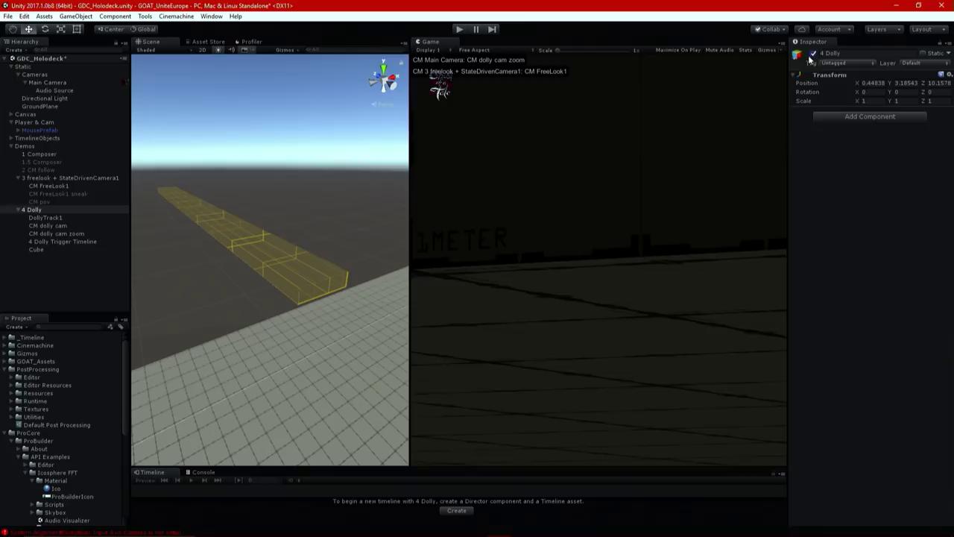
Step: Review the CM dolly cam's settings, then start play mode with 3 freelook + StateDrivenCamera1 selected
{"action": "left_click", "coordinate": [49, 225]}
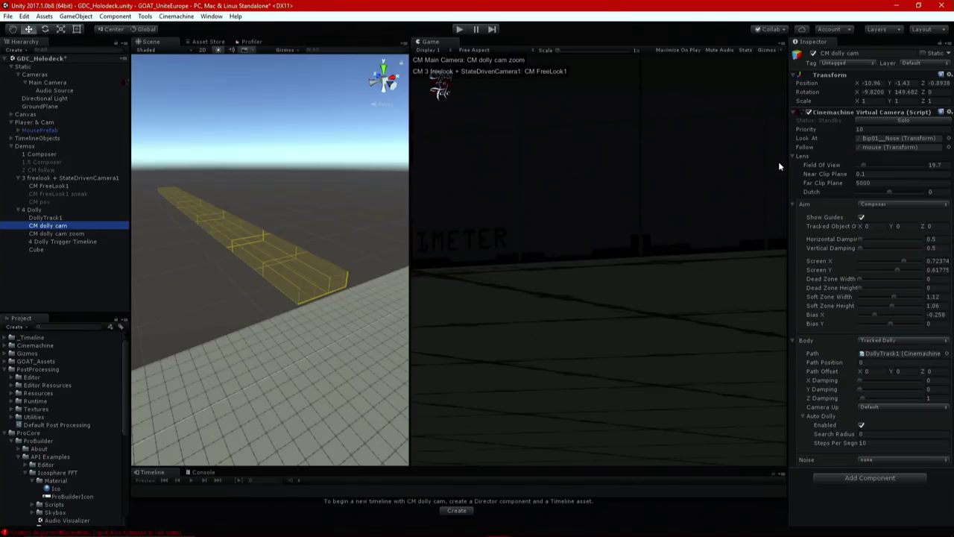
{"action": "left_click", "coordinate": [69, 178]}
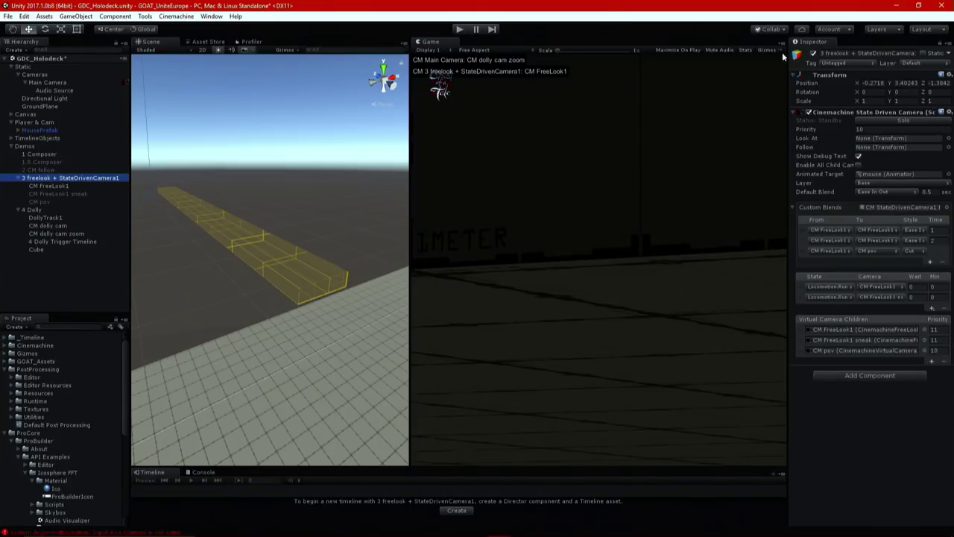
{"action": "left_click", "coordinate": [460, 29]}
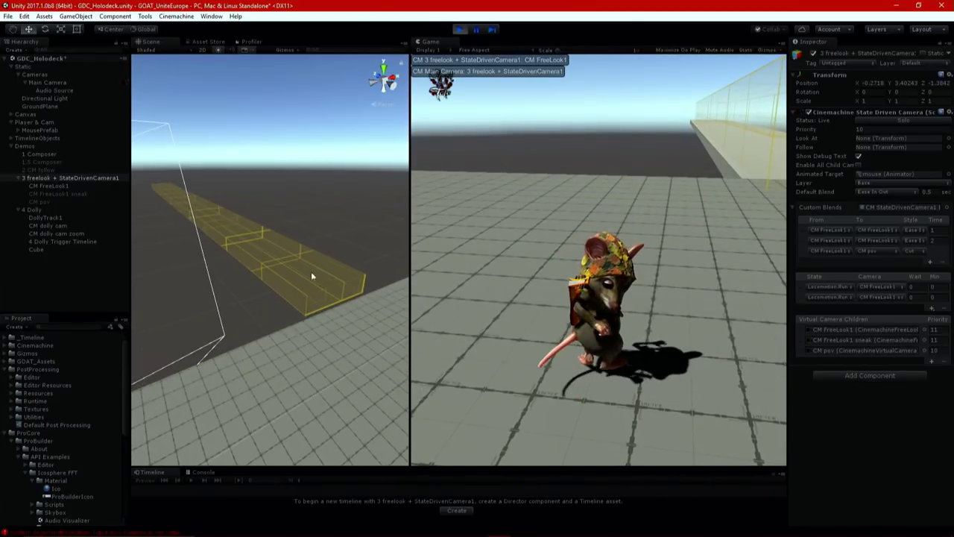
Step: Show the 4 Dolly Trigger Timeline in an enlarged timeline area with taller tracks
{"action": "right_click_drag", "start_coordinate": [304, 281], "coordinate": [556, 381]}
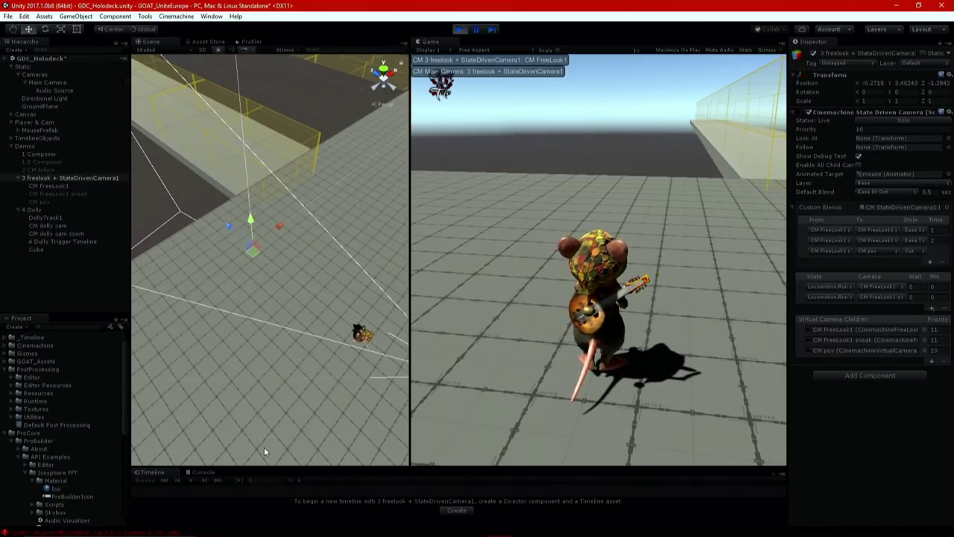
{"action": "left_click_drag", "start_coordinate": [262, 465], "coordinate": [261, 406]}
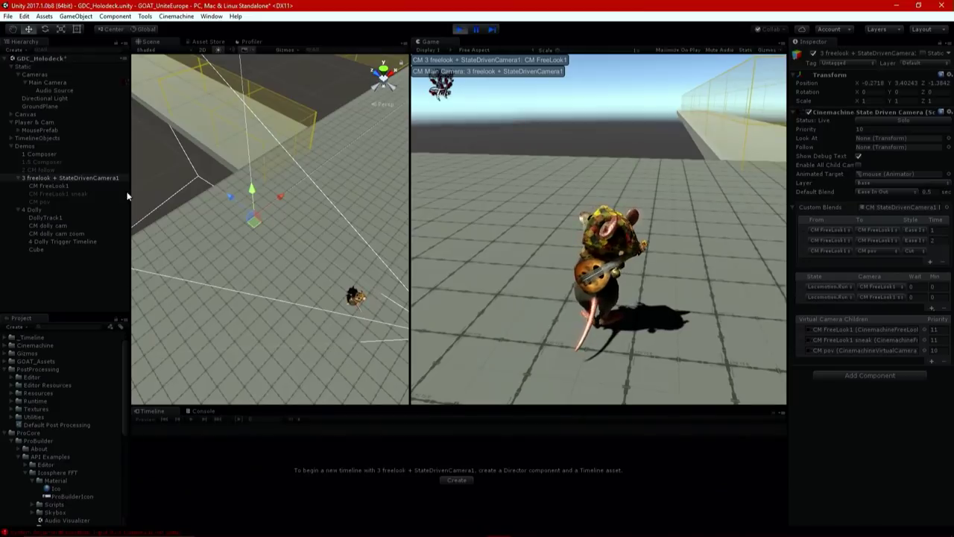
{"action": "left_click", "coordinate": [67, 242]}
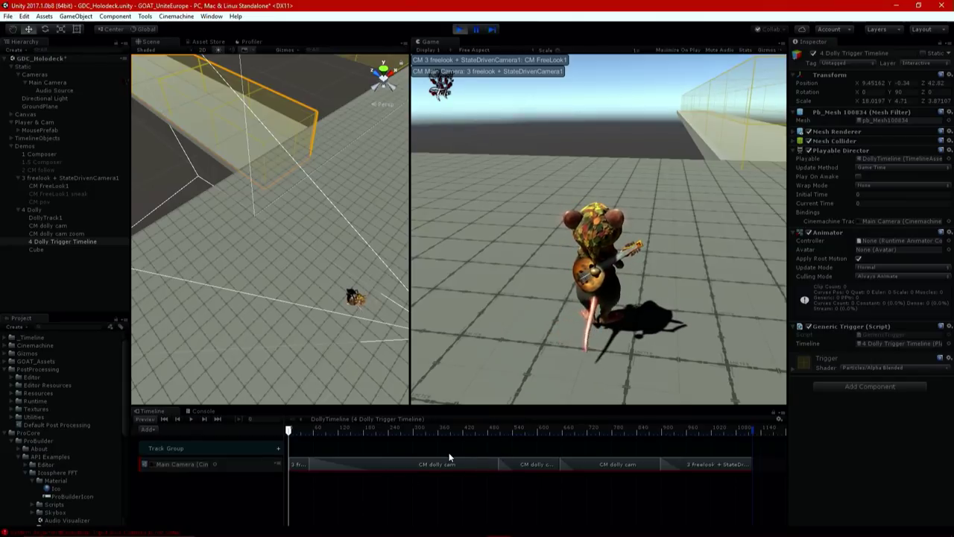
{"action": "scroll", "coordinate": [444, 459], "scroll_direction": "up", "scroll_amount": 5, "text": "ctrl"}
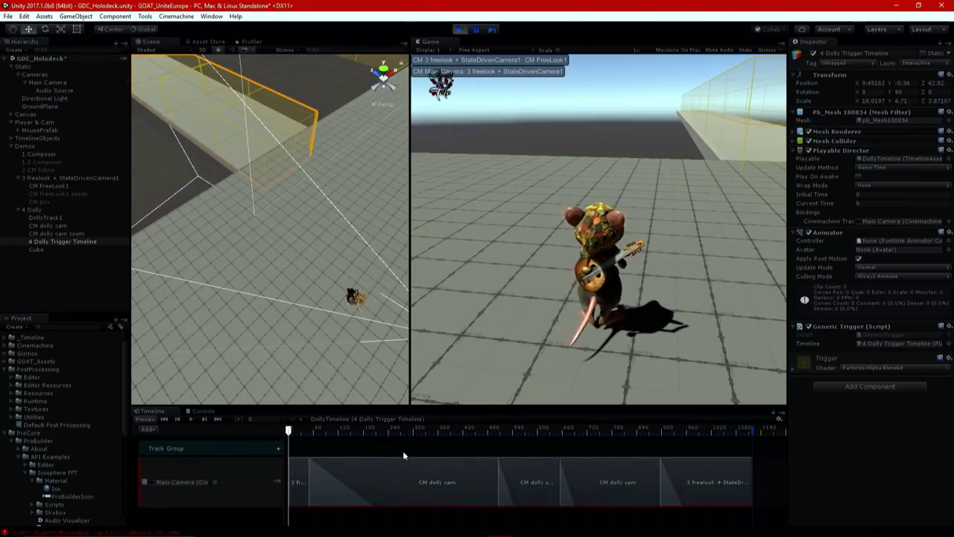
Step: Frame the dolly trigger volume and dolly path together in the scene, and widen the Game view
{"action": "key", "text": "f"}
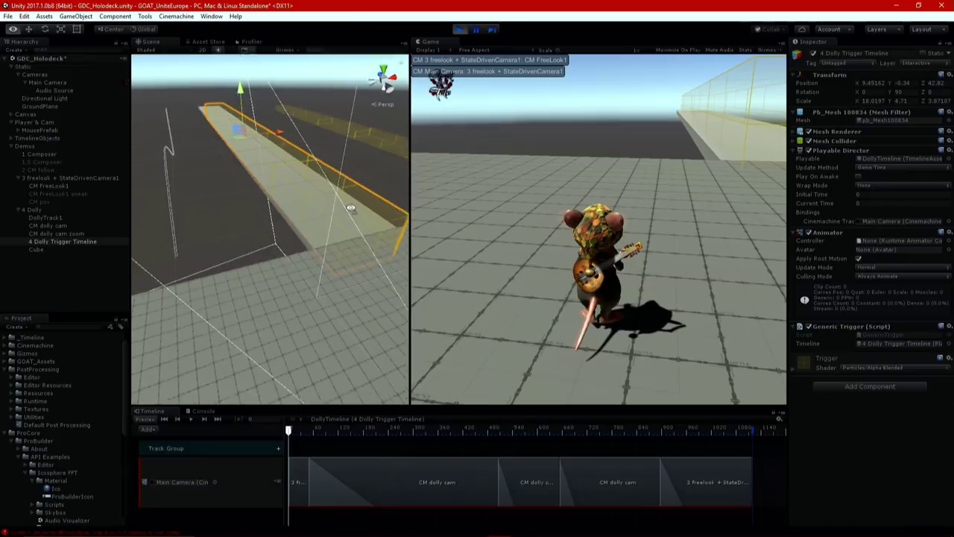
{"action": "right_click_drag", "start_coordinate": [317, 331], "coordinate": [344, 317]}
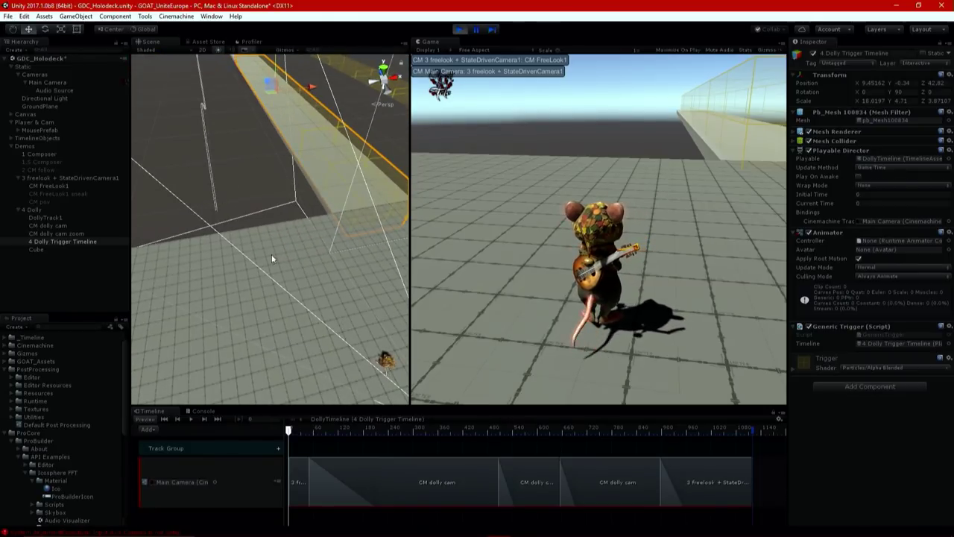
{"action": "right_click_drag", "start_coordinate": [272, 258], "coordinate": [223, 164]}
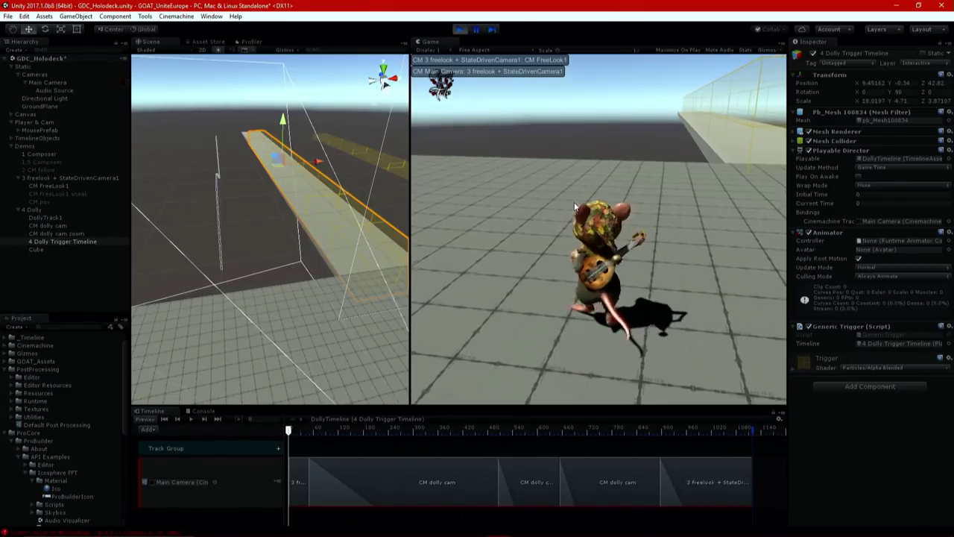
{"action": "right_click_drag", "start_coordinate": [317, 237], "coordinate": [384, 239]}
{"action": "left_click_drag", "start_coordinate": [411, 243], "coordinate": [373, 244]}
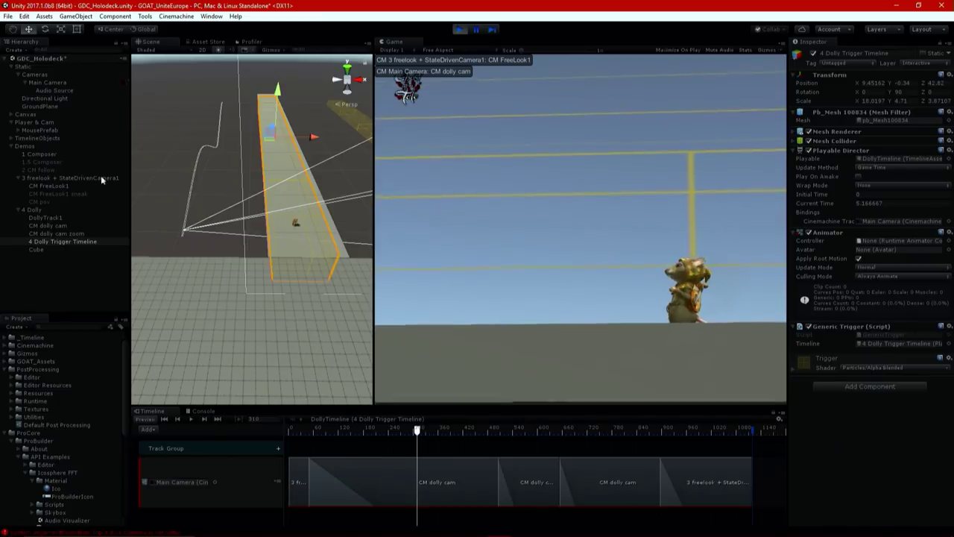
Step: Raise waypoint 1 of DollyTrack1 to about Y 7.90
{"action": "left_click", "coordinate": [65, 234]}
{"action": "left_click", "coordinate": [57, 218]}
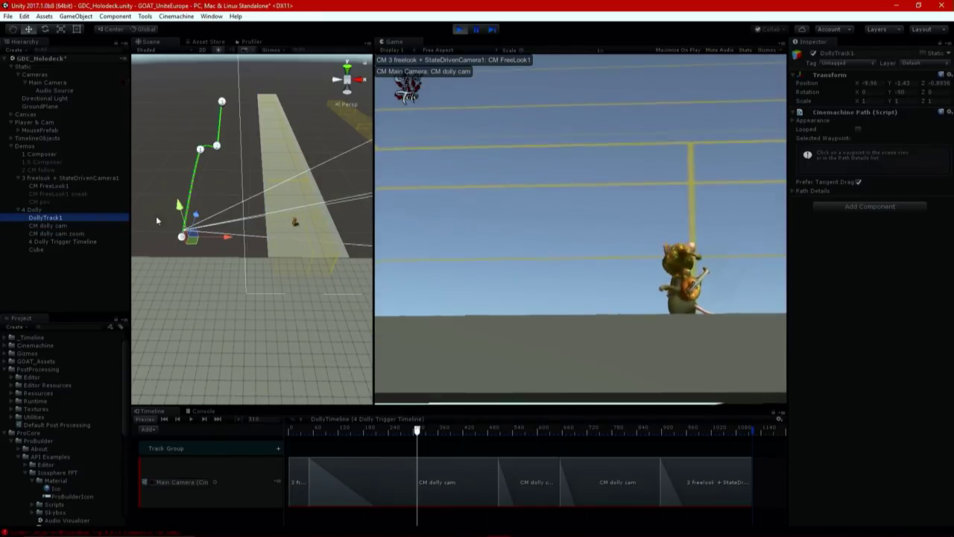
{"action": "left_click", "coordinate": [200, 150]}
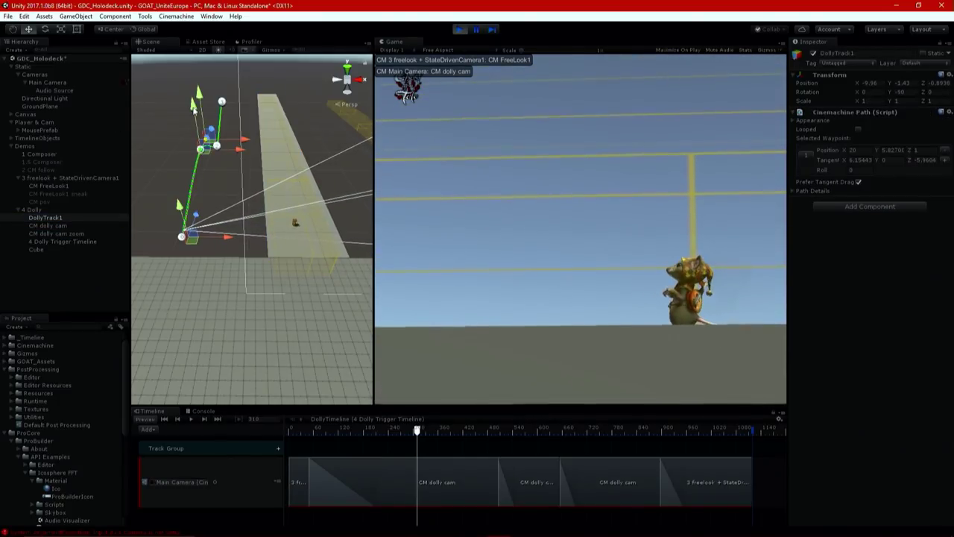
{"action": "left_click_drag", "start_coordinate": [195, 109], "coordinate": [195, 97]}
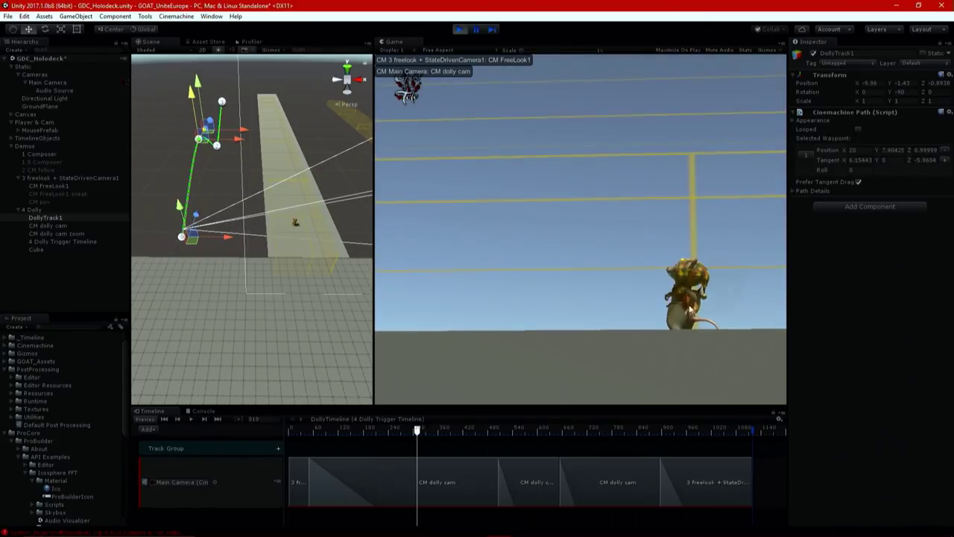
Step: Set the CM dolly cam shot's composer to horizontal damping 22, vertical damping 19.5, and Screen X and Y about 0.78 and 0.71
{"action": "left_click", "coordinate": [453, 480]}
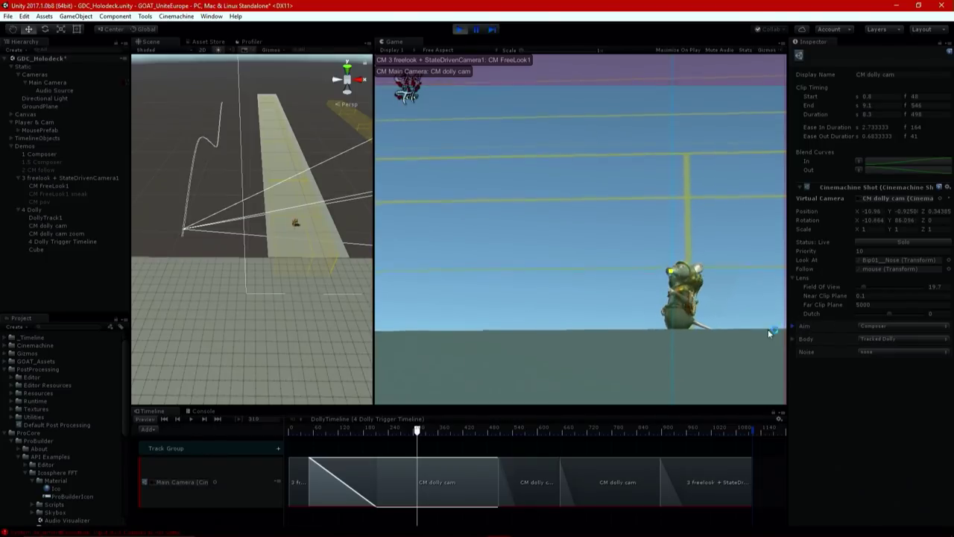
{"action": "left_click", "coordinate": [797, 327]}
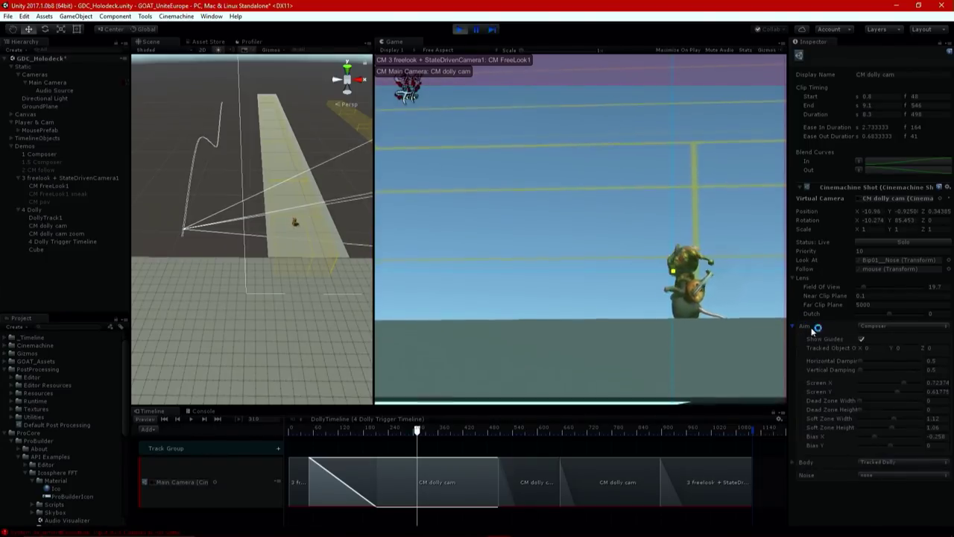
{"action": "left_click", "coordinate": [874, 369]}
{"action": "left_click_drag", "start_coordinate": [671, 270], "coordinate": [698, 306]}
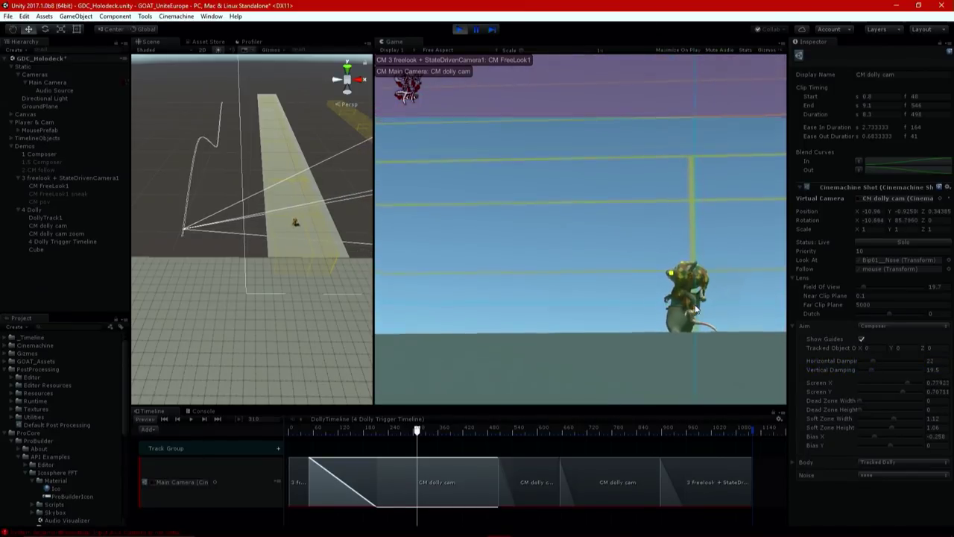
Step: Raise the whole DollyTrack1 object to Y -0.84
{"action": "left_click", "coordinate": [65, 217]}
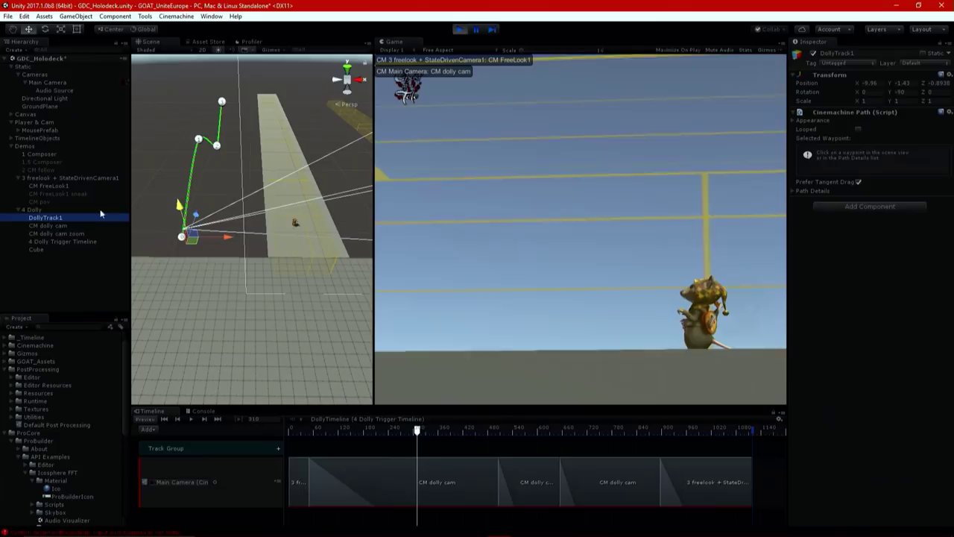
{"action": "left_click_drag", "start_coordinate": [177, 204], "coordinate": [384, 240]}
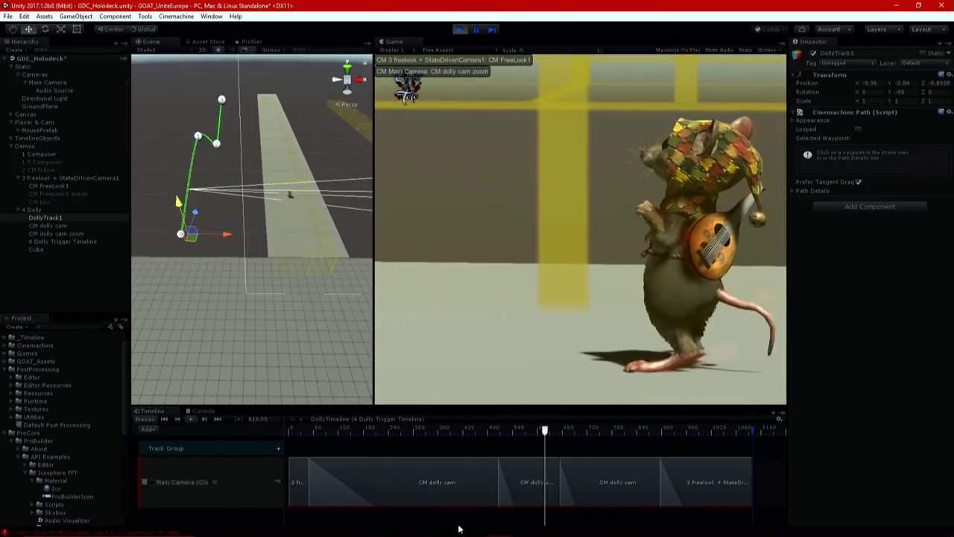
Step: Move the timeline playhead to about frame 601 and set the CM dolly cam zoom shot's horizontal damping to 22 and vertical damping to 33.3
{"action": "left_click_drag", "start_coordinate": [557, 429], "coordinate": [509, 440]}
{"action": "left_click", "coordinate": [517, 477]}
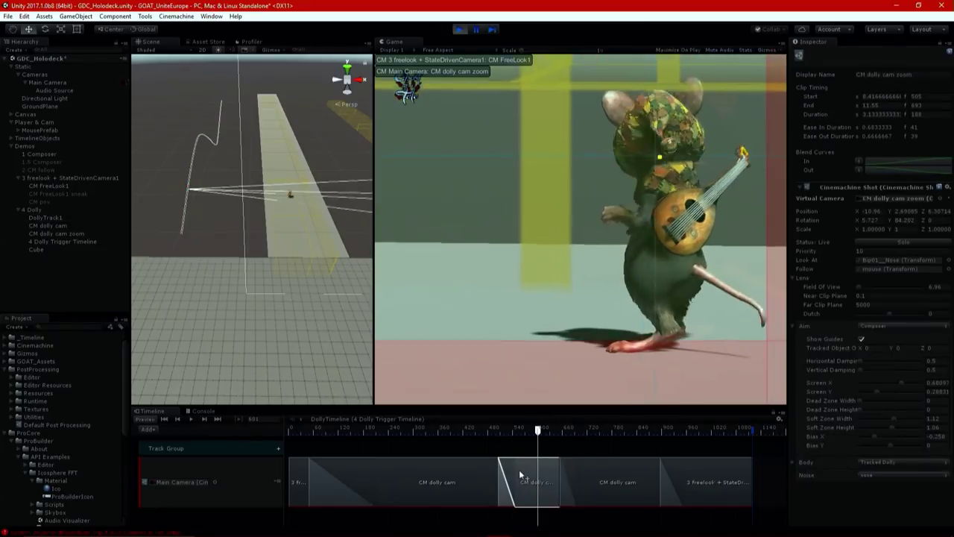
{"action": "left_click_drag", "start_coordinate": [861, 362], "coordinate": [868, 365]}
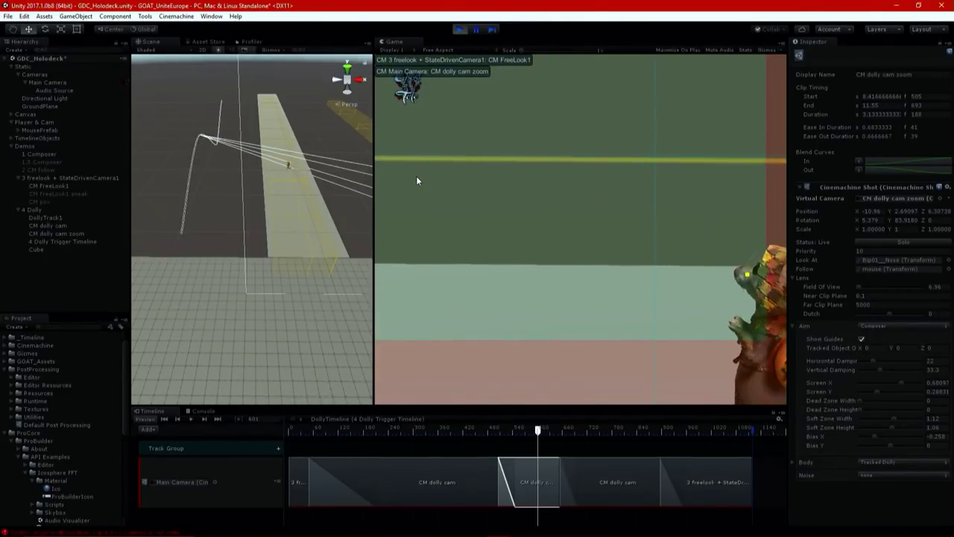
Step: Stop play mode and switch to the other Unity window with DEMOSCENE of the AdamCinemachineFull project
{"action": "left_click", "coordinate": [459, 30]}
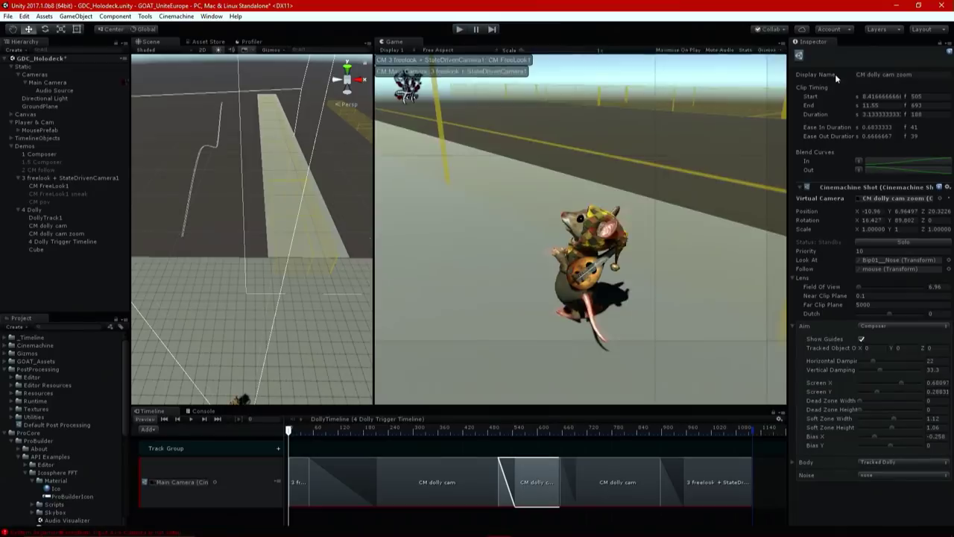
{"action": "key", "text": "alt+Tab"}
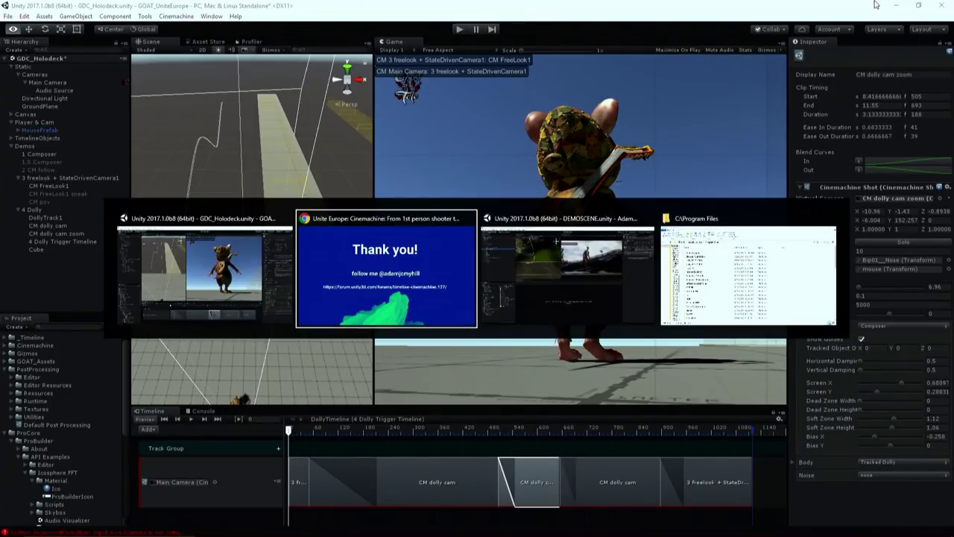
{"action": "key", "text": "alt+Tab"}
{"action": "key", "text": "alt+Tab"}
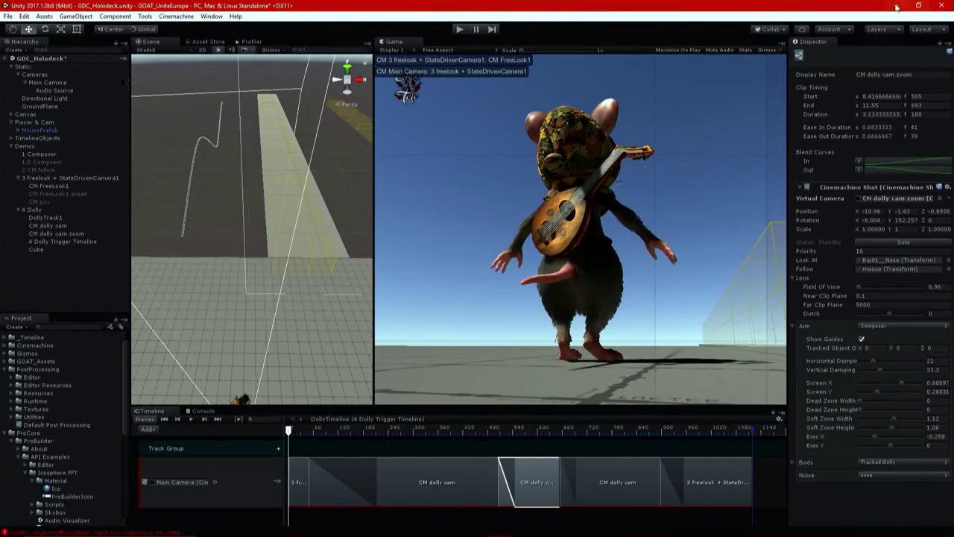
{"action": "left_click", "coordinate": [897, 6]}
{"action": "key", "text": "alt+Tab"}
{"action": "key", "text": "alt+Tab"}
{"action": "key", "text": "alt+Tab"}
{"action": "key", "text": "alt+Tab"}
{"action": "key", "text": "alt+Tab"}
{"action": "key", "text": "alt+Tab"}
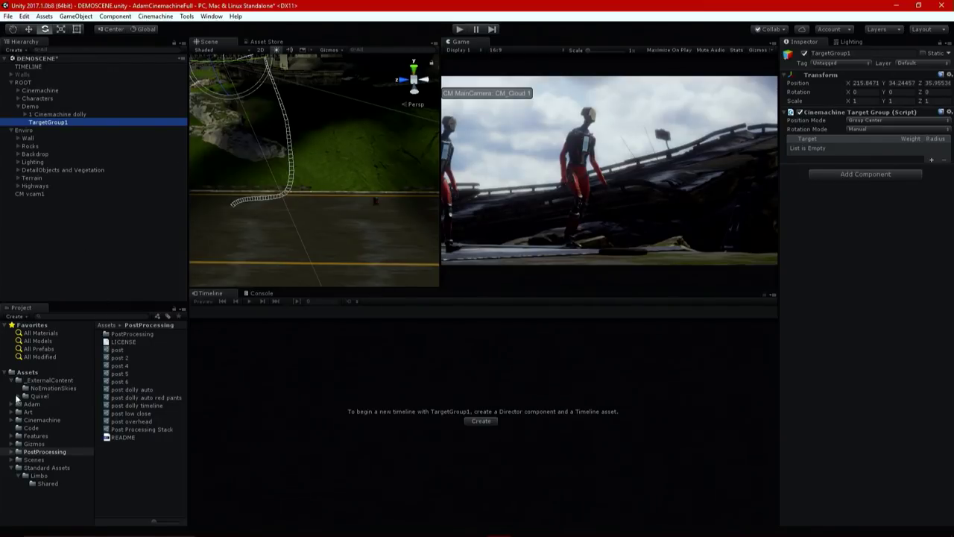
Step: Open TIMELINE_dolly from the 1 Cinemachine dolly demo and enlarge the Game view at the expense of the surrounding areas
{"action": "right_click_drag", "start_coordinate": [391, 153], "coordinate": [344, 158]}
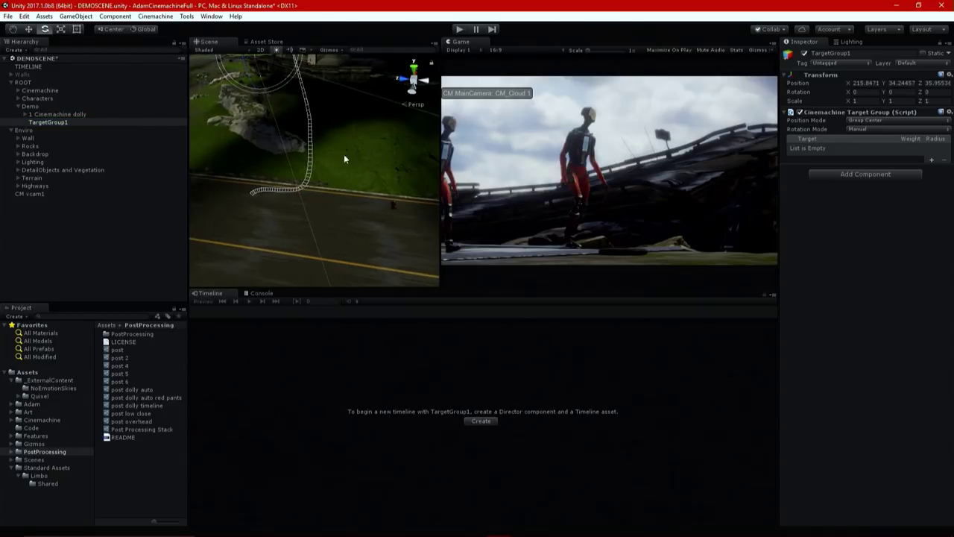
{"action": "left_click", "coordinate": [51, 114]}
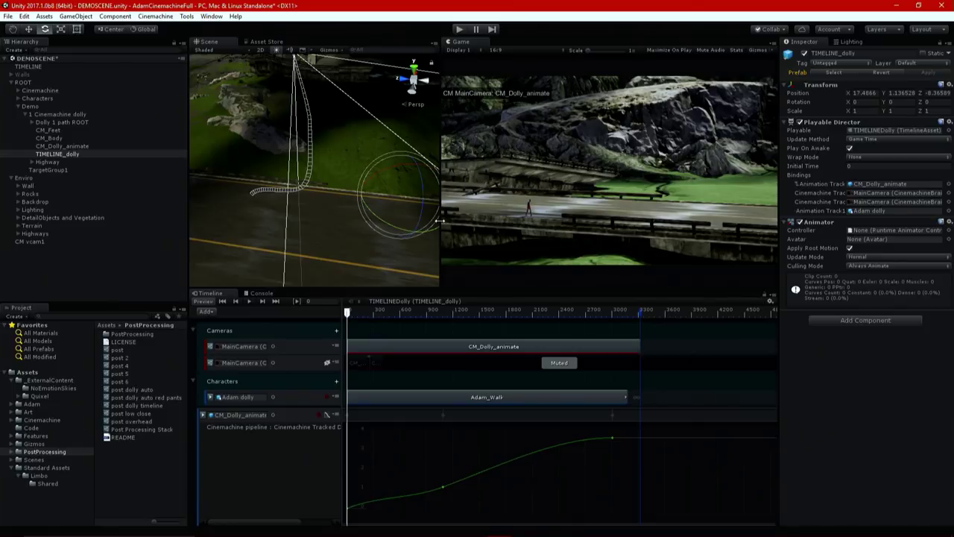
{"action": "left_click_drag", "start_coordinate": [440, 223], "coordinate": [293, 233]}
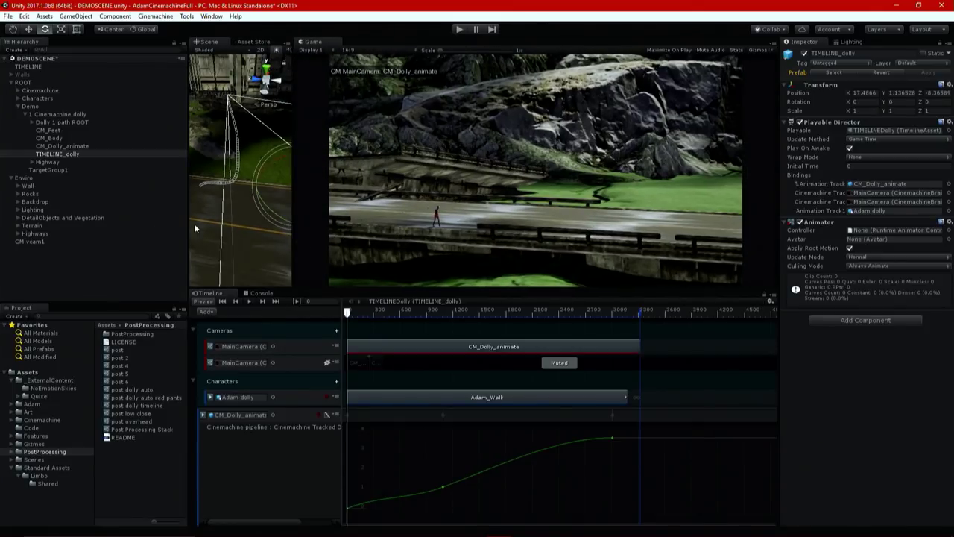
{"action": "left_click_drag", "start_coordinate": [186, 229], "coordinate": [114, 231]}
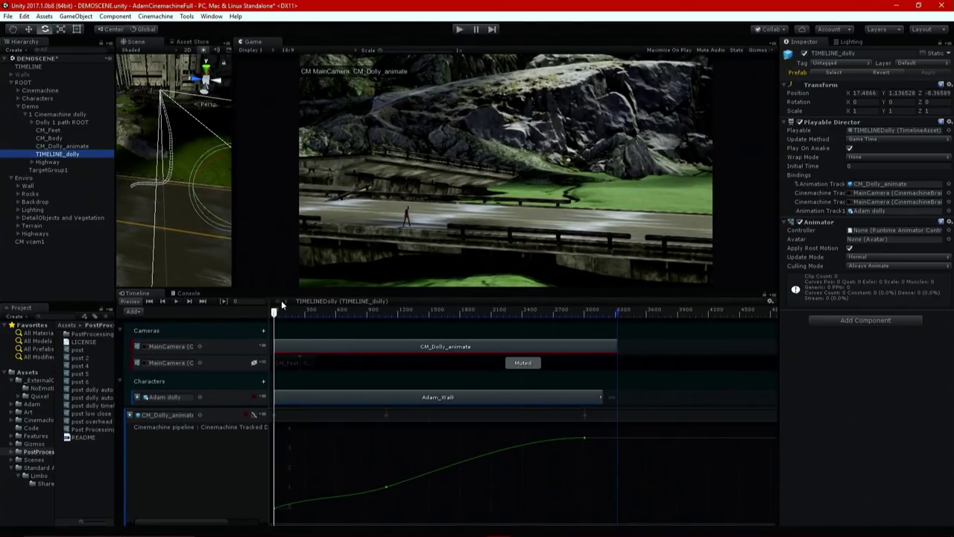
{"action": "left_click_drag", "start_coordinate": [262, 289], "coordinate": [262, 405]}
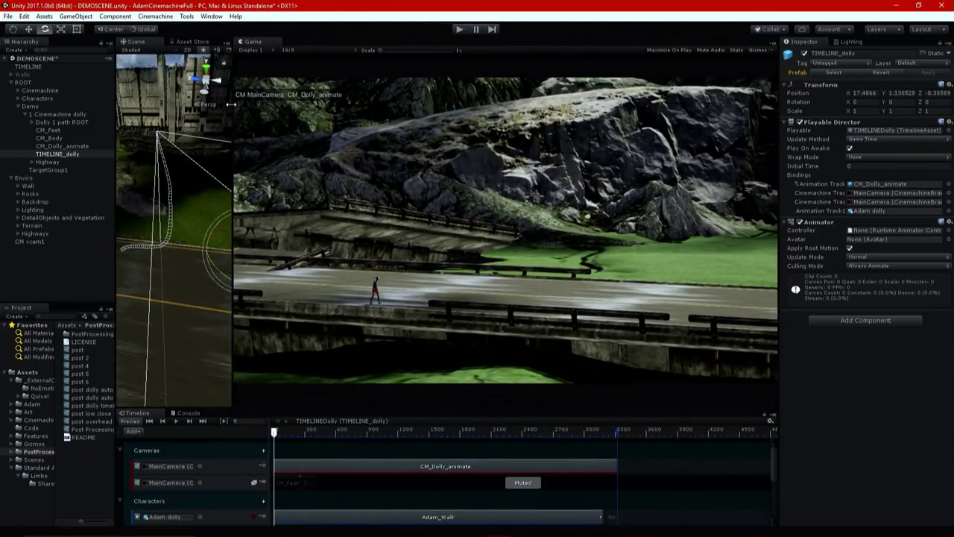
Step: Widen the Scene view to inspect the whole dolly path, keeping TIMELINE_dolly as the selected object
{"action": "left_click_drag", "start_coordinate": [231, 103], "coordinate": [517, 104]}
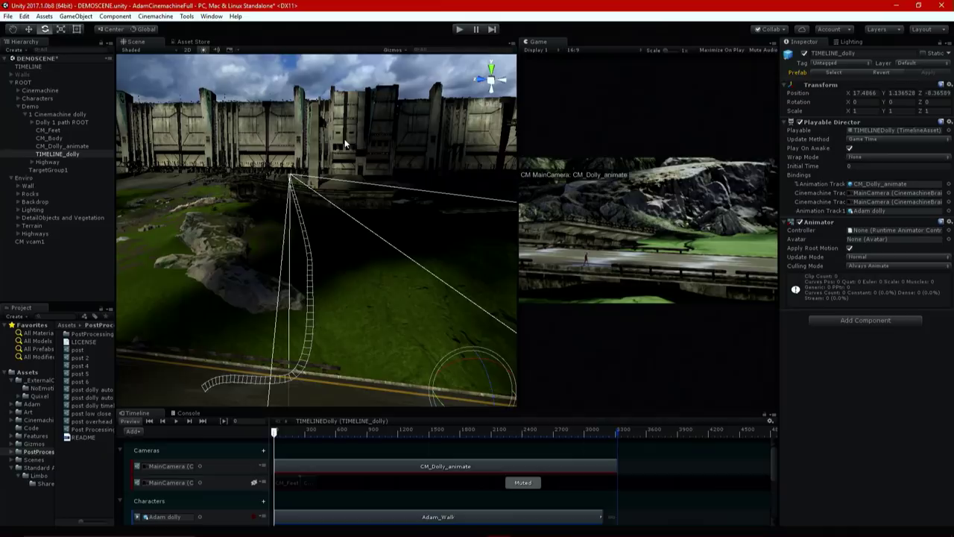
{"action": "left_click_drag", "start_coordinate": [284, 161], "coordinate": [297, 227], "text": "alt"}
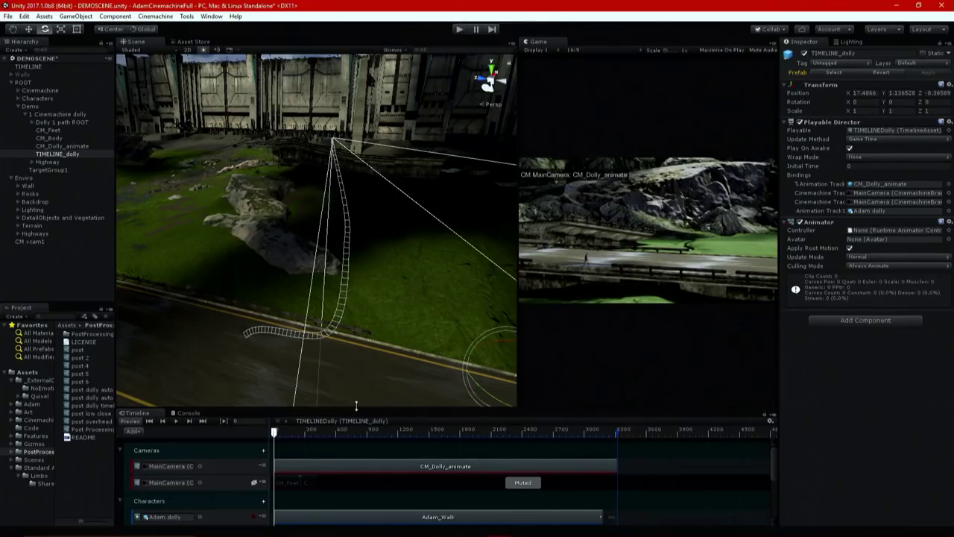
{"action": "left_click", "coordinate": [180, 263]}
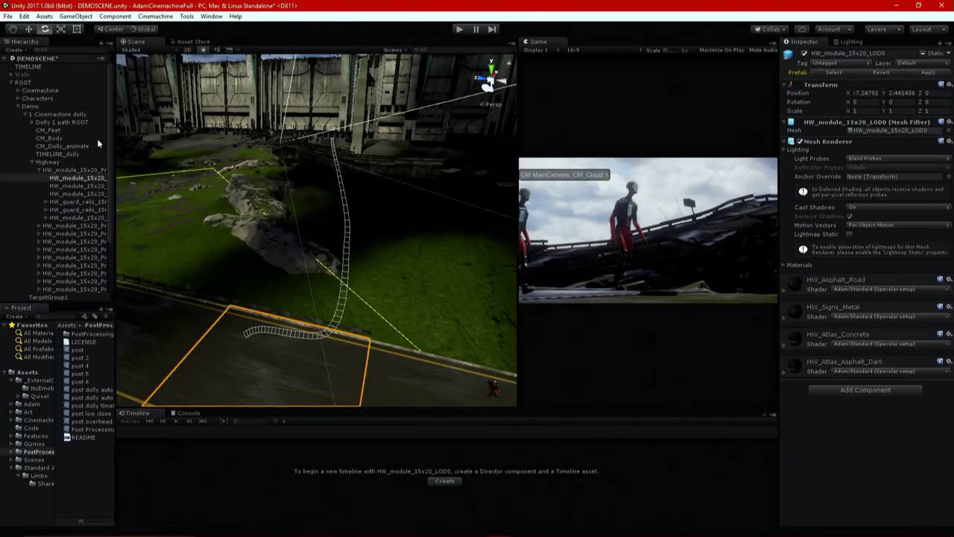
{"action": "left_click", "coordinate": [75, 116]}
{"action": "left_click", "coordinate": [68, 155]}
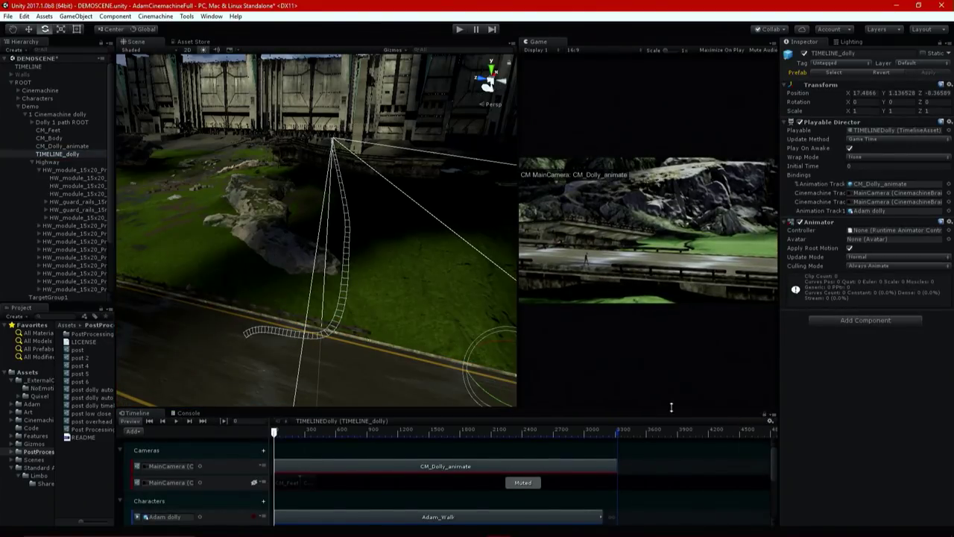
Step: Enlarge the Timeline area to show the CM_Dolly_animate path position curve, and widen the Game view
{"action": "left_click_drag", "start_coordinate": [657, 402], "coordinate": [447, 342]}
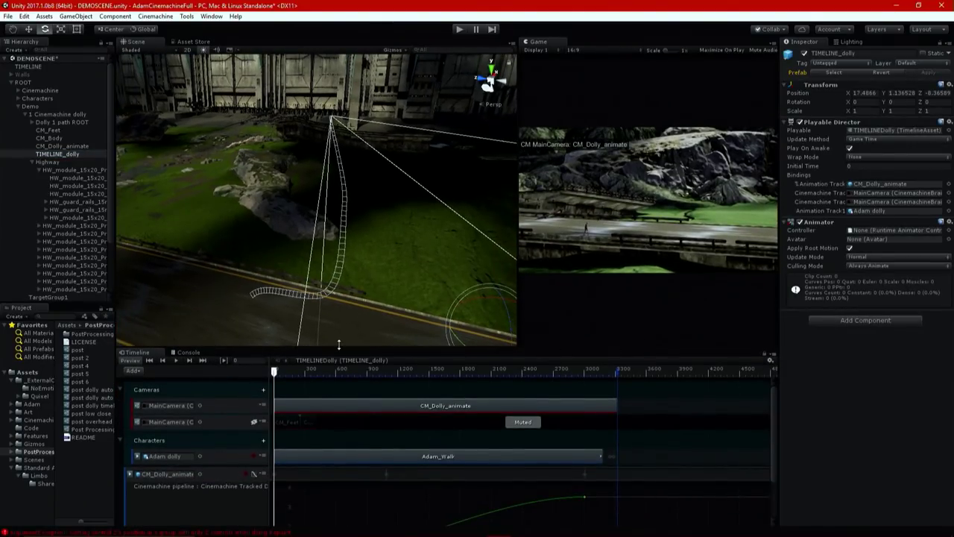
{"action": "left_click", "coordinate": [321, 296]}
{"action": "left_click_drag", "start_coordinate": [324, 345], "coordinate": [327, 258]}
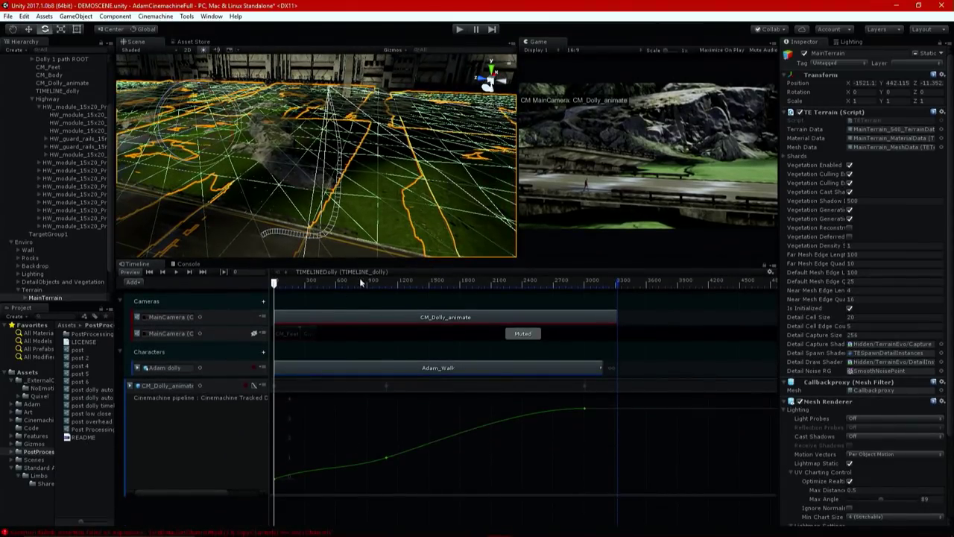
{"action": "left_click_drag", "start_coordinate": [516, 153], "coordinate": [215, 153]}
Step: Scrub the timeline to frame 931 and back to about frame 681 to check the dolly move in an enlarged Game view
{"action": "left_click_drag", "start_coordinate": [274, 283], "coordinate": [370, 308]}
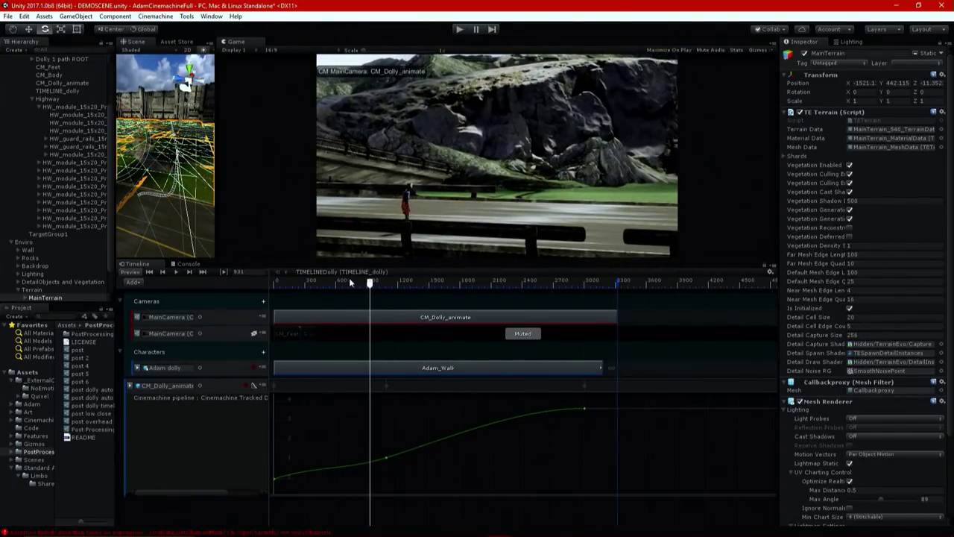
{"action": "left_click_drag", "start_coordinate": [371, 262], "coordinate": [374, 366]}
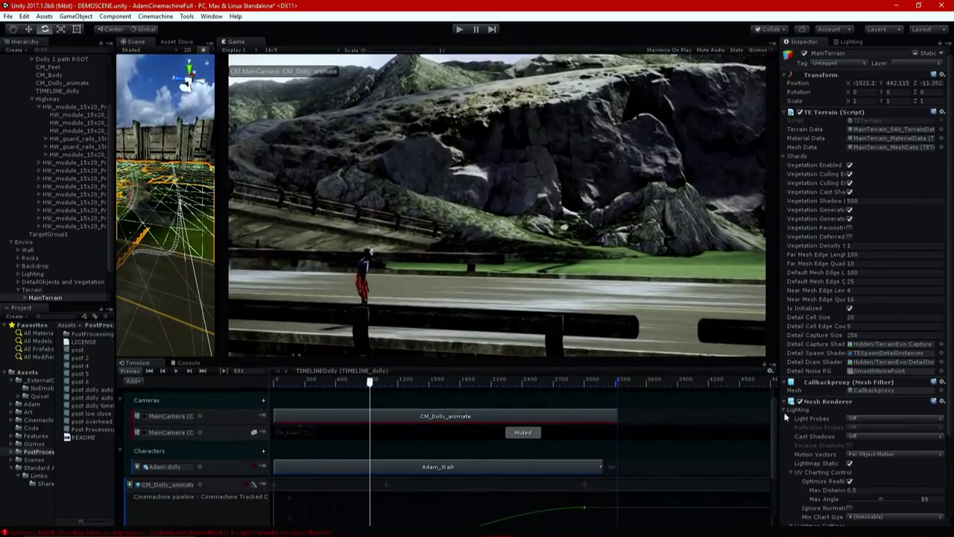
{"action": "left_click_drag", "start_coordinate": [773, 410], "coordinate": [774, 451]}
{"action": "left_click_drag", "start_coordinate": [351, 385], "coordinate": [344, 383]}
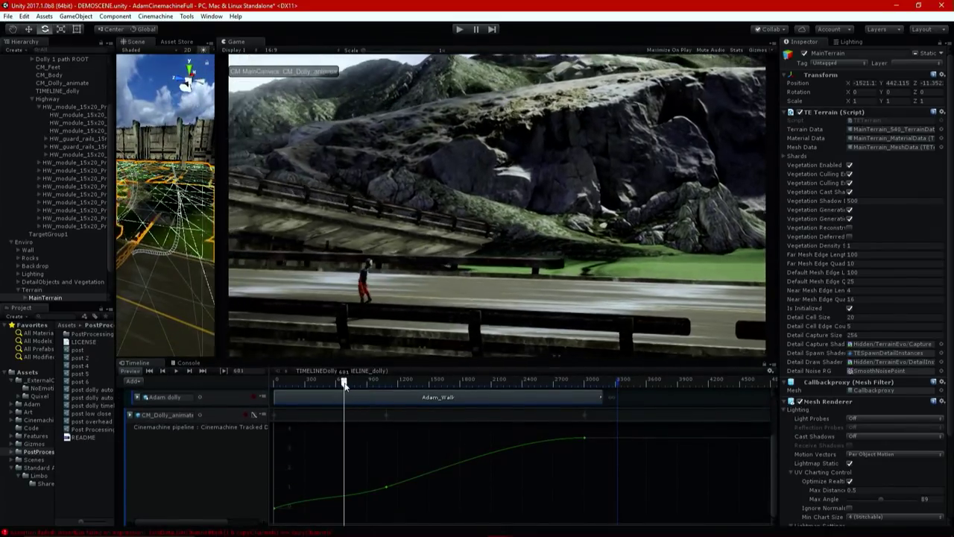
Step: Examine the Adam_Walk clip on the Adam dolly track and the CM_Dolly_animate shot on the camera track
{"action": "left_click", "coordinate": [440, 397]}
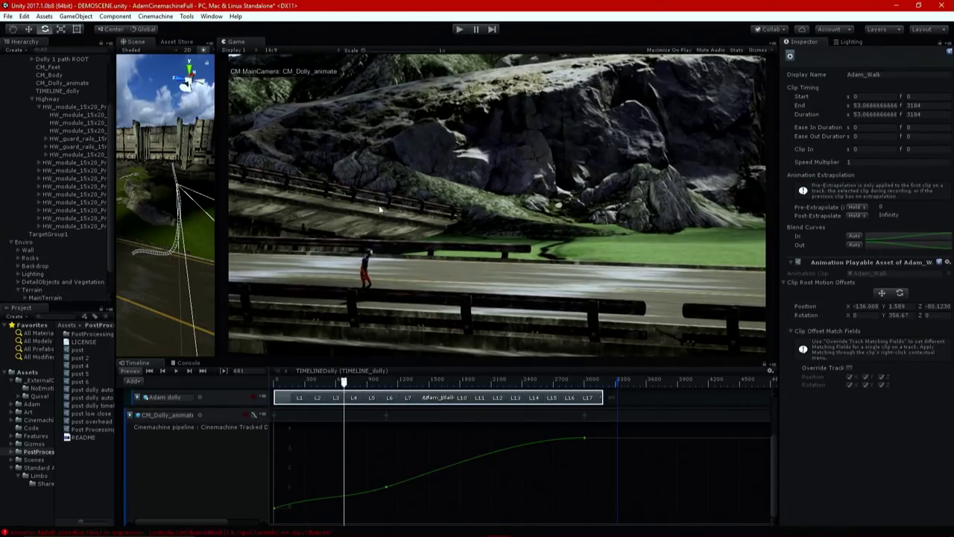
{"action": "scroll", "coordinate": [517, 449], "scroll_direction": "up", "scroll_amount": 2}
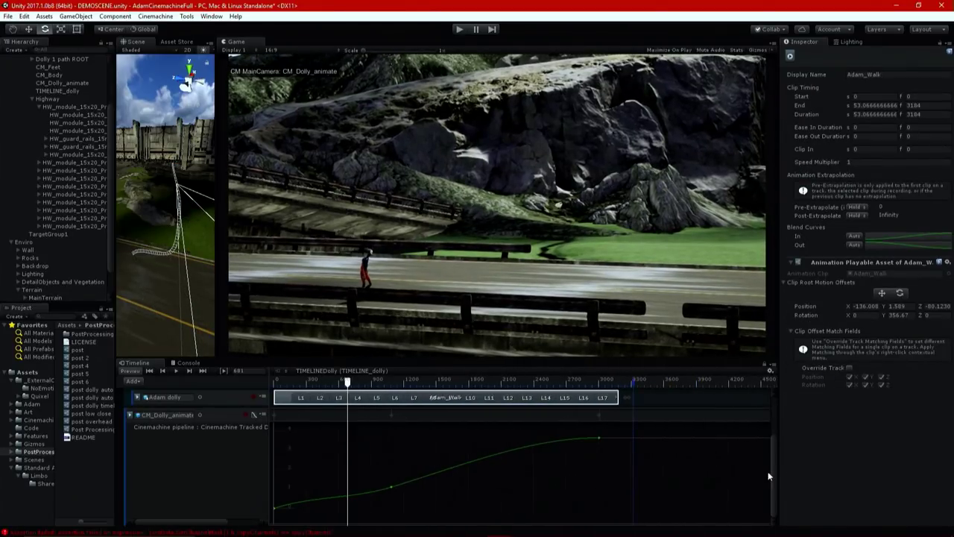
{"action": "scroll", "coordinate": [773, 469], "scroll_direction": "up", "scroll_amount": 3}
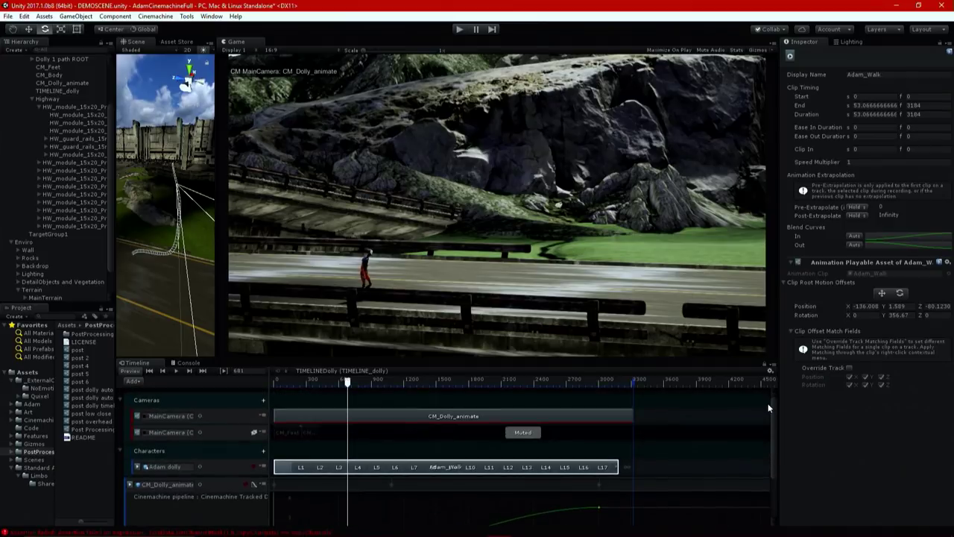
{"action": "left_click", "coordinate": [609, 417]}
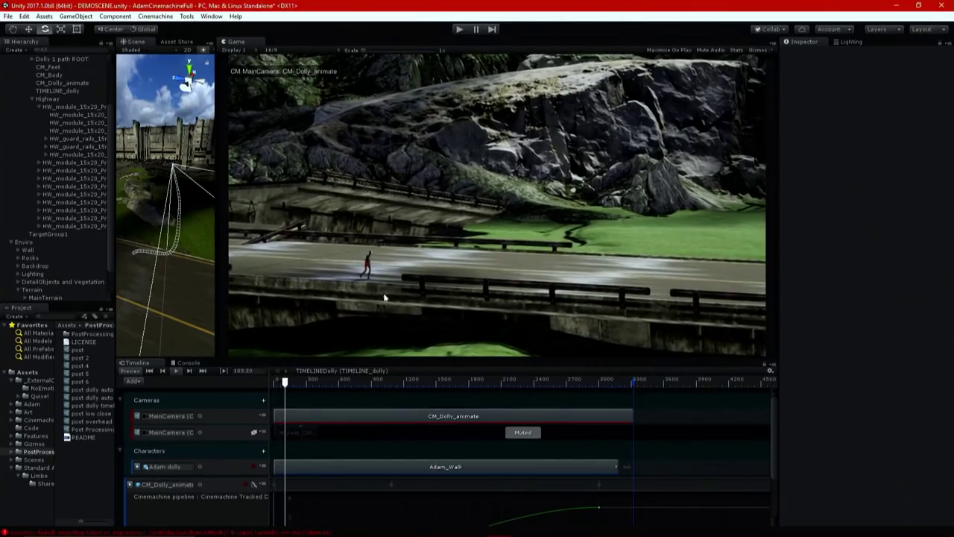
Step: Select the CM_Dolly_animate shot during playback and watch the camera travel along the path from above in a wider Scene view
{"action": "left_click", "coordinate": [326, 414]}
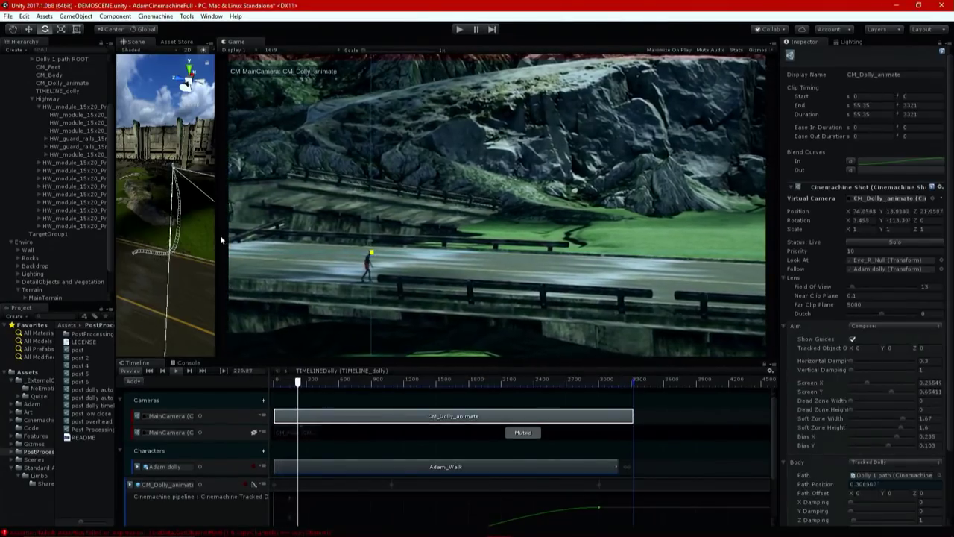
{"action": "left_click_drag", "start_coordinate": [216, 186], "coordinate": [275, 186]}
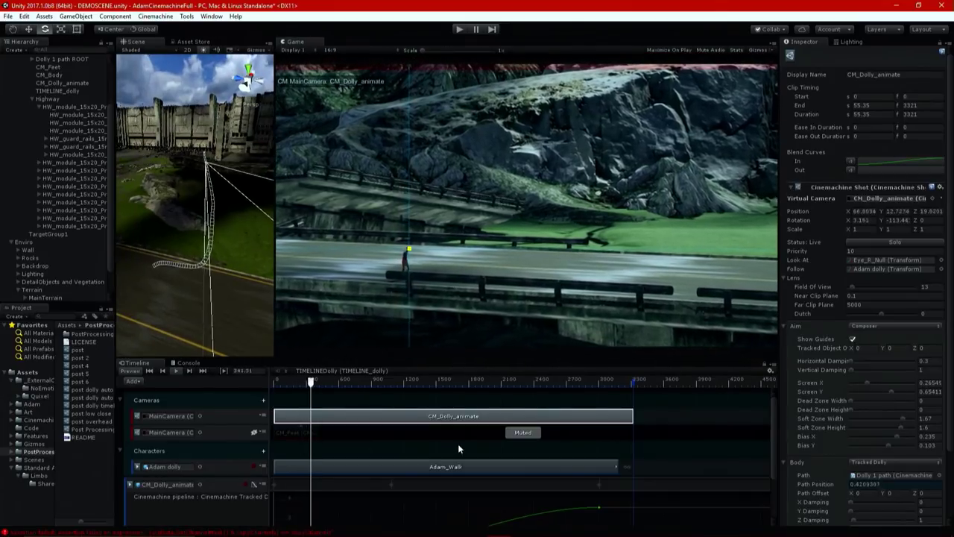
{"action": "left_click_drag", "start_coordinate": [238, 273], "coordinate": [108, 304], "text": "alt"}
{"action": "right_click", "coordinate": [113, 337]}
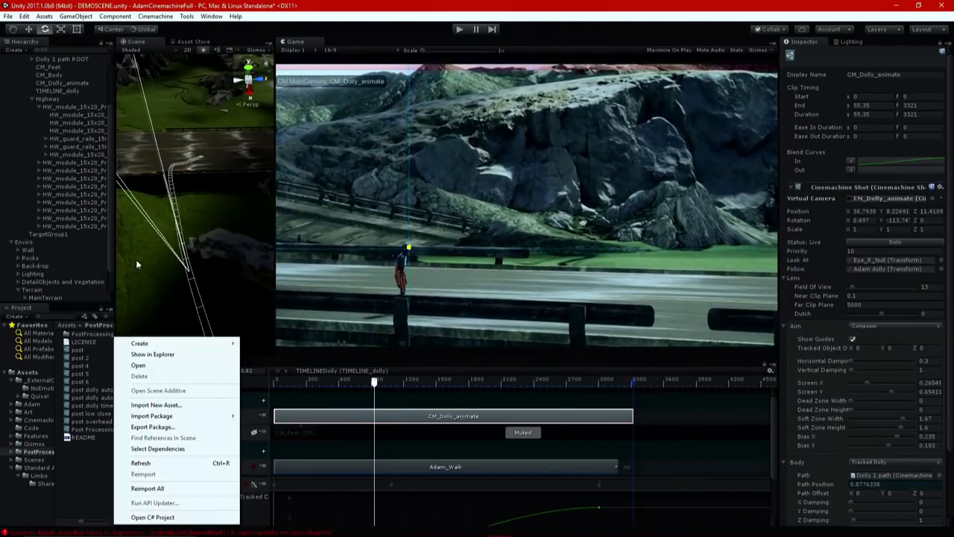
{"action": "left_click", "coordinate": [453, 57]}
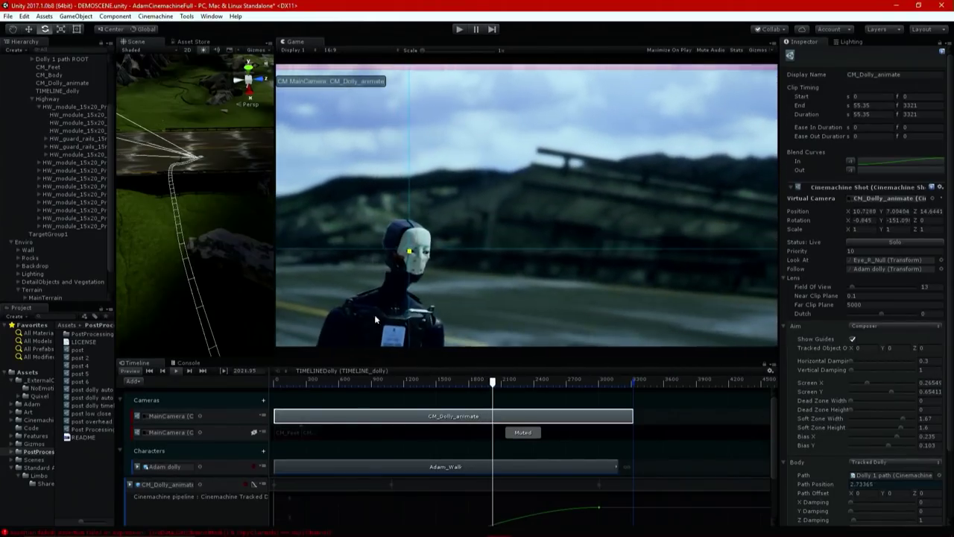
Step: Rewind the timeline to frame 0, enlarge the Timeline area slightly and preview the opening of the dolly move
{"action": "left_click_drag", "start_coordinate": [503, 382], "coordinate": [275, 380]}
{"action": "left_click_drag", "start_coordinate": [352, 359], "coordinate": [352, 335]}
{"action": "left_click_drag", "start_coordinate": [275, 363], "coordinate": [312, 368]}
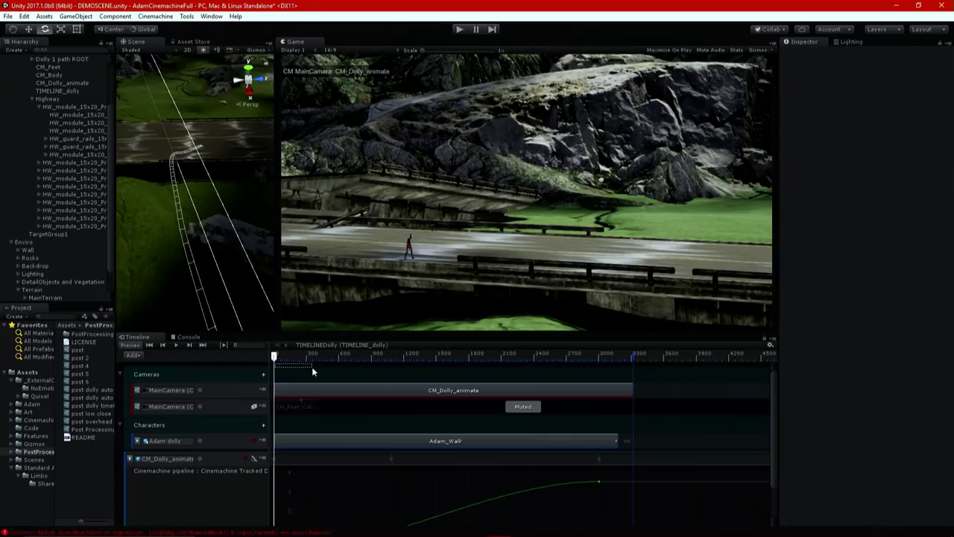
{"action": "key", "text": "space"}
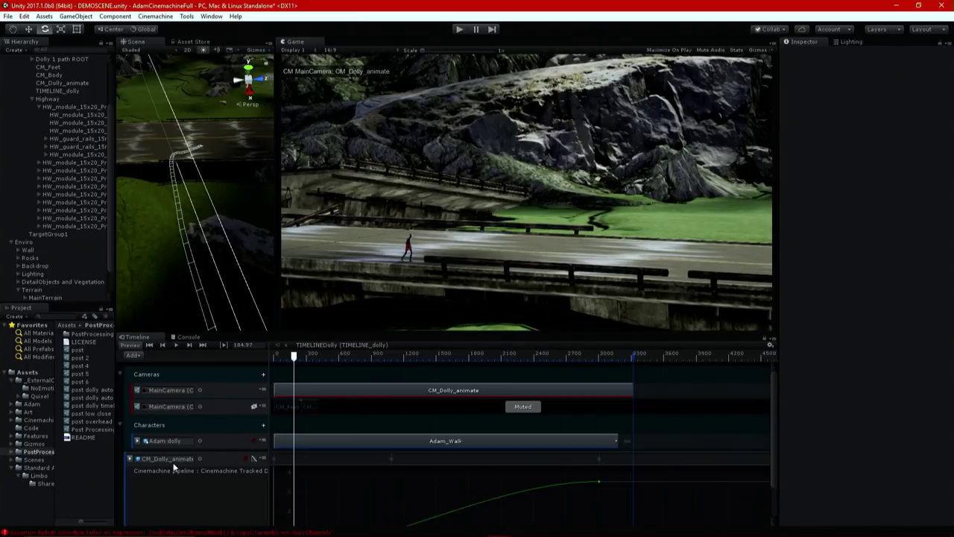
Step: Turn on recording for the CM_Dolly_animate animation track and return the playhead to frame 0
{"action": "left_click", "coordinate": [227, 458]}
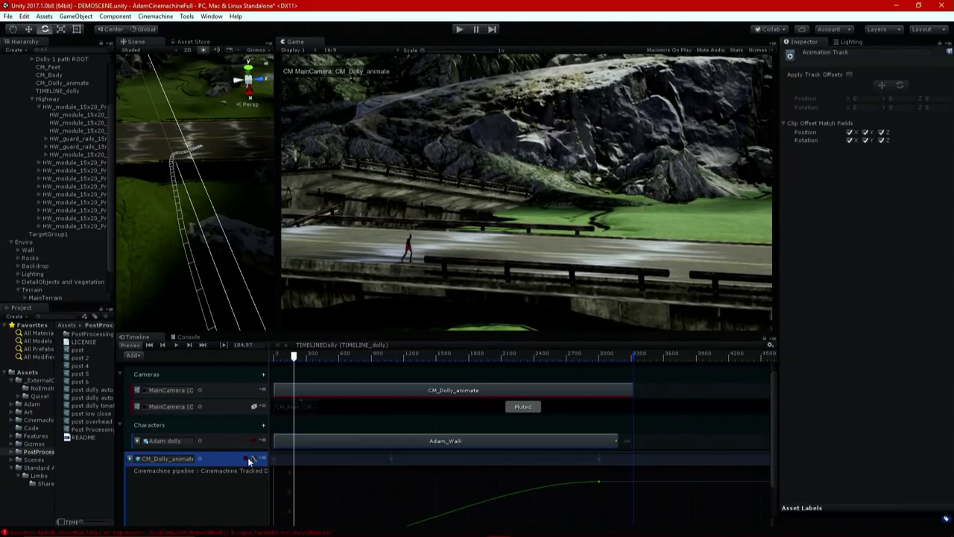
{"action": "left_click", "coordinate": [250, 459]}
{"action": "left_click_drag", "start_coordinate": [294, 355], "coordinate": [274, 356]}
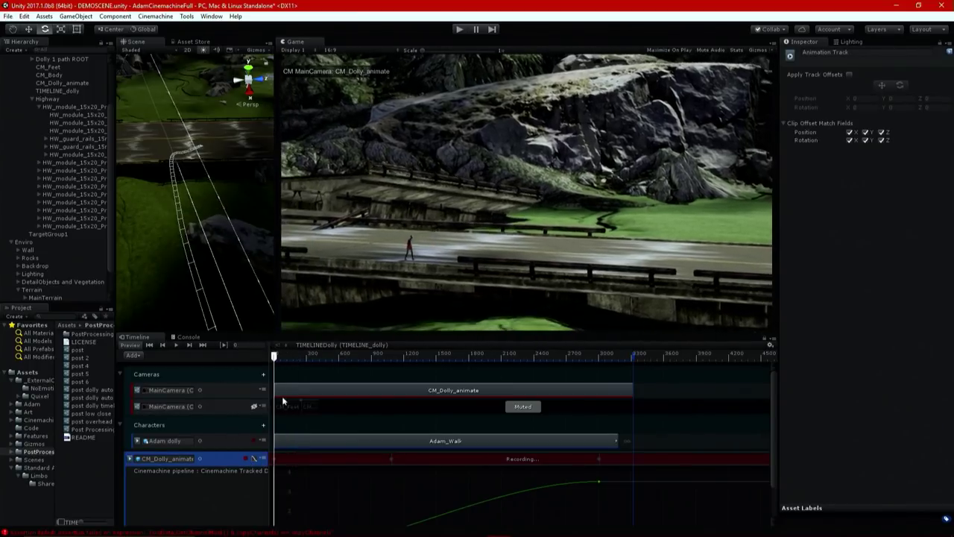
Step: Record the CM_Dolly_animate shot's composer framing at frame 0 with Screen X about 0.18 and Screen Y about 0.76
{"action": "left_click", "coordinate": [335, 393]}
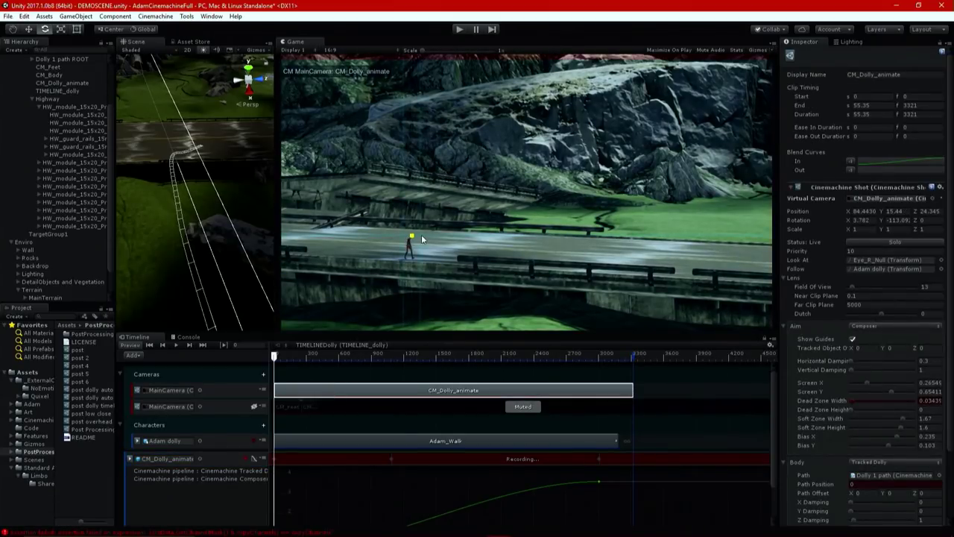
{"action": "left_click_drag", "start_coordinate": [418, 234], "coordinate": [400, 247]}
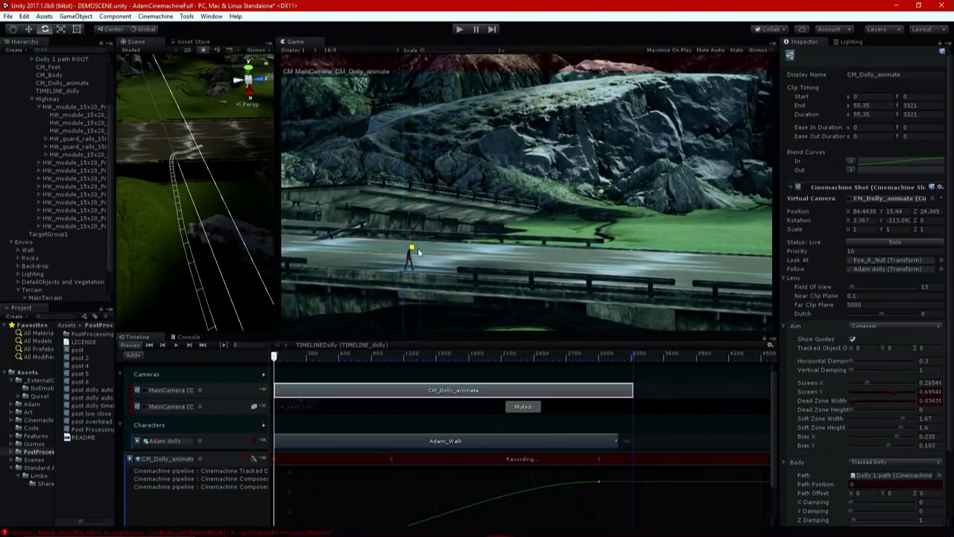
{"action": "left_click_drag", "start_coordinate": [411, 243], "coordinate": [374, 263]}
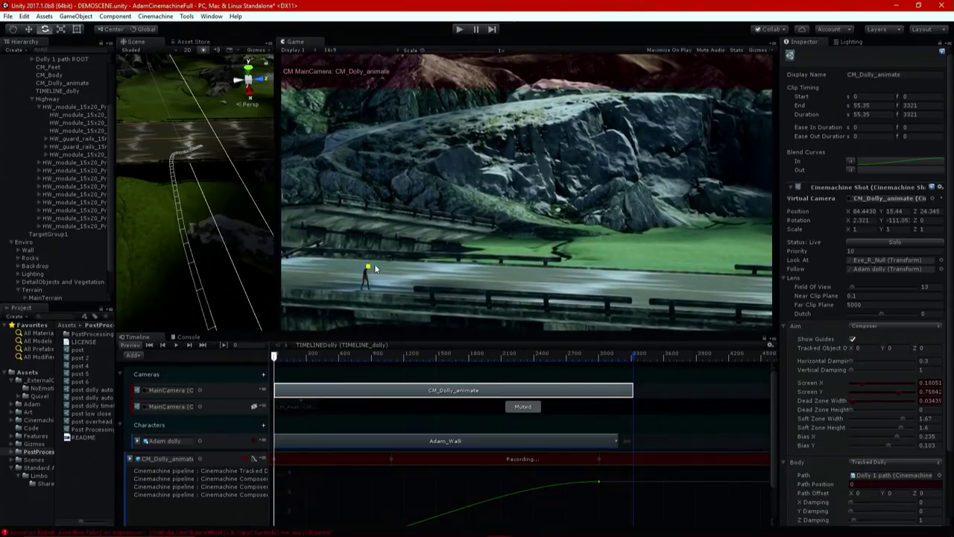
Step: Record the shot's framing at frame 834 with Screen X/Y about 0.26/0.62, and at frame 1266 with about 0.41/0.28
{"action": "left_click_drag", "start_coordinate": [283, 359], "coordinate": [317, 359]}
{"action": "left_click_drag", "start_coordinate": [364, 357], "coordinate": [365, 356]}
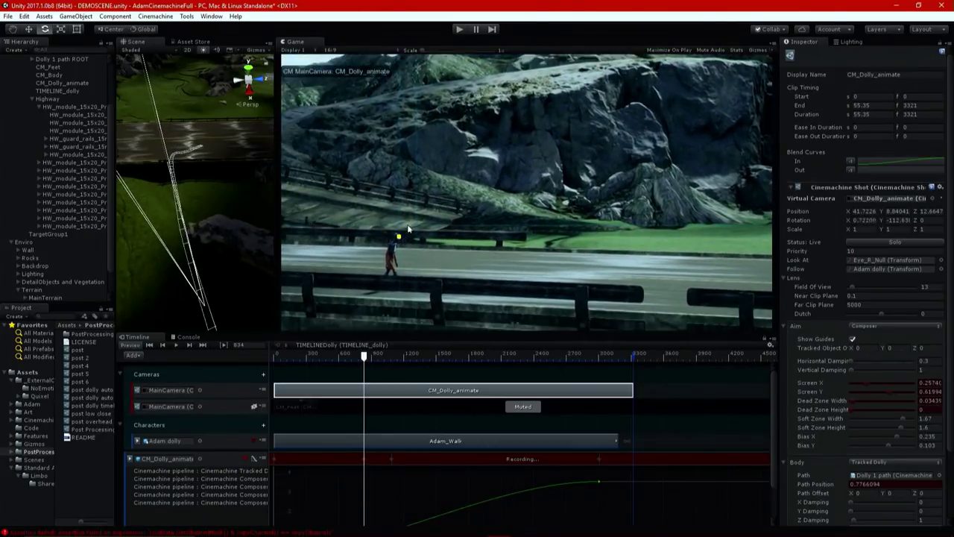
{"action": "left_click_drag", "start_coordinate": [363, 356], "coordinate": [410, 355]}
{"action": "left_click_drag", "start_coordinate": [409, 224], "coordinate": [479, 141]}
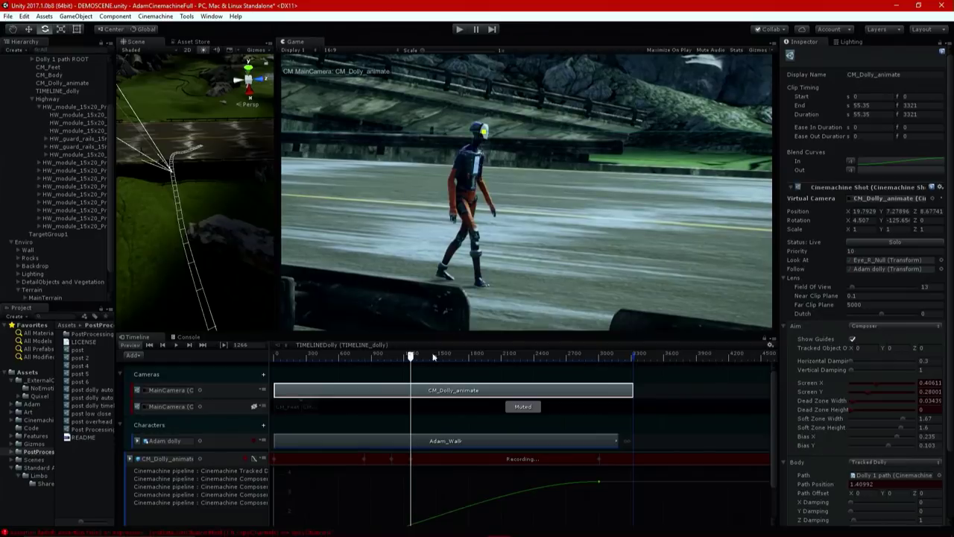
Step: Record the CM_Dolly_animate framing at frame 2376 with Screen X about 0.46 and Screen Y about 0.39
{"action": "left_click", "coordinate": [438, 369]}
{"action": "left_click_drag", "start_coordinate": [429, 356], "coordinate": [530, 349]}
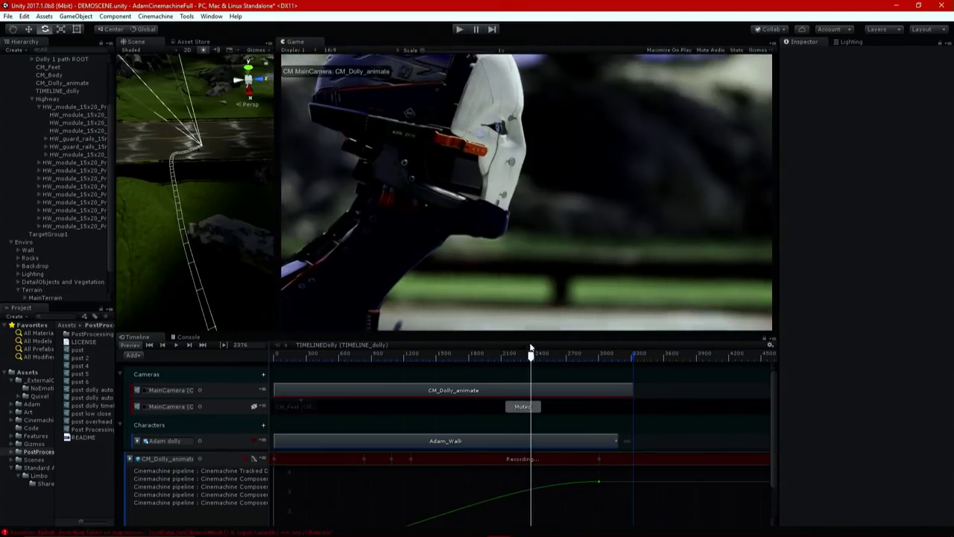
{"action": "left_click", "coordinate": [493, 389]}
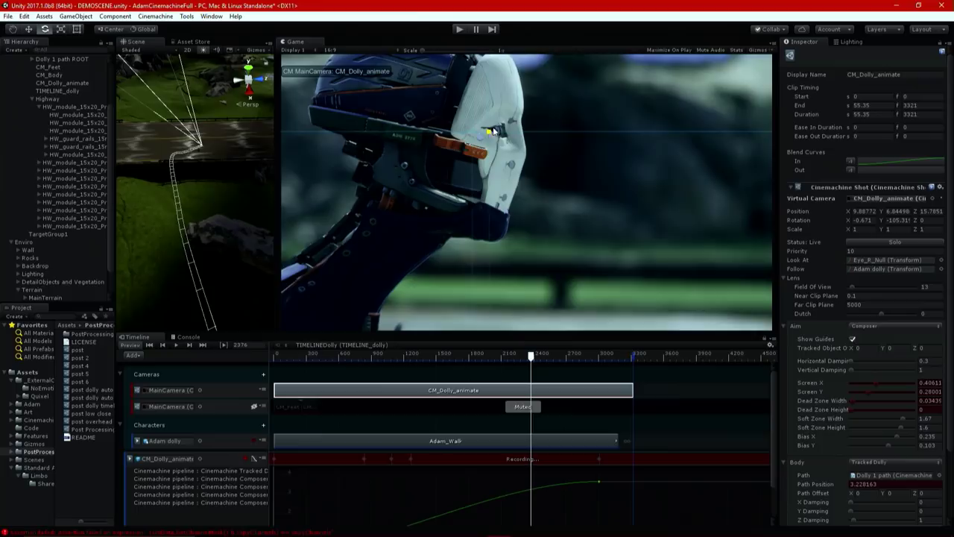
{"action": "left_click_drag", "start_coordinate": [487, 133], "coordinate": [564, 376]}
Step: Record the shot's framing at frame 2665 with Screen X/Y about 0.49/0.41, and at frame 3003 with about 0.49/0.14
{"action": "left_click", "coordinate": [541, 366]}
{"action": "left_click", "coordinate": [564, 391]}
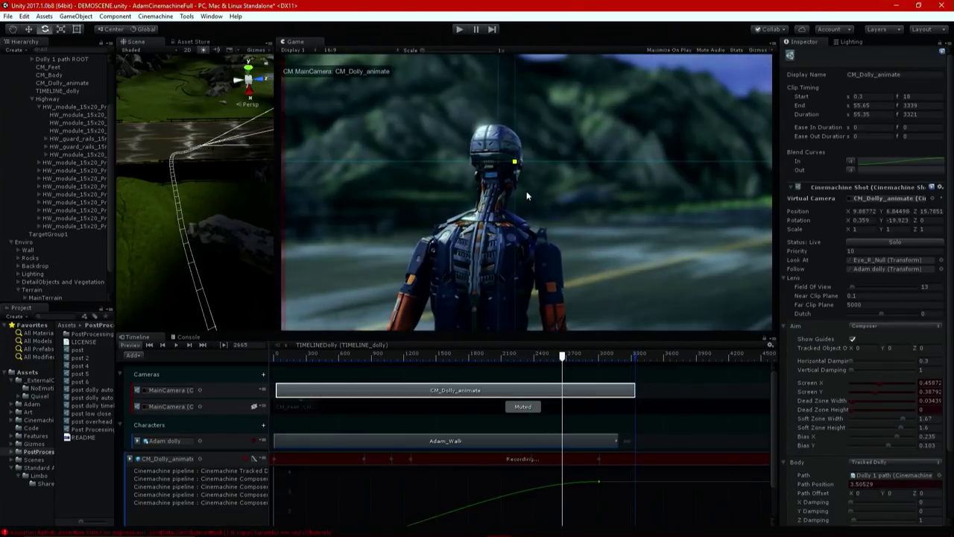
{"action": "left_click_drag", "start_coordinate": [513, 167], "coordinate": [528, 172]}
{"action": "left_click_drag", "start_coordinate": [576, 352], "coordinate": [605, 333]}
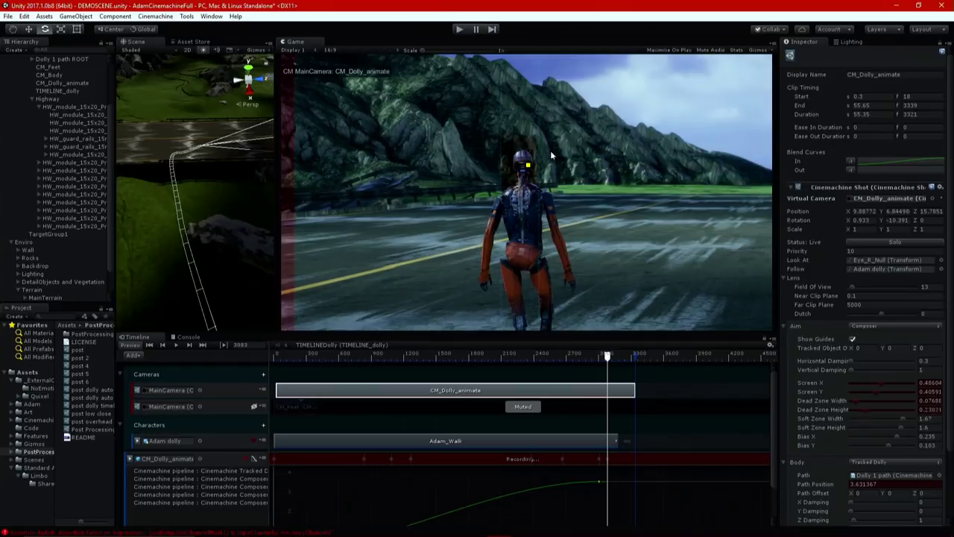
{"action": "left_click_drag", "start_coordinate": [527, 169], "coordinate": [529, 96]}
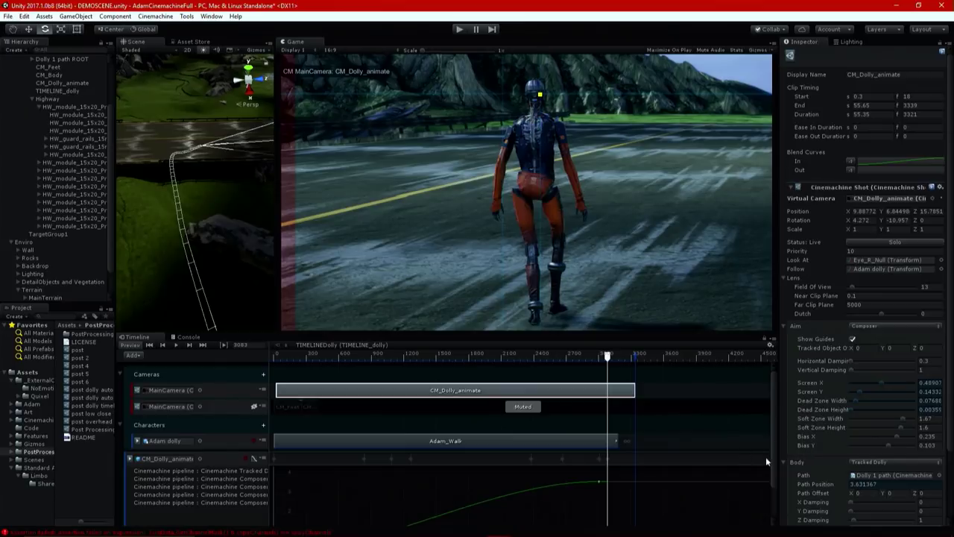
Step: Play the recorded dolly animation from the start in an enlarged Game view and check its position curve
{"action": "scroll", "coordinate": [335, 425], "scroll_direction": "down", "scroll_amount": 3}
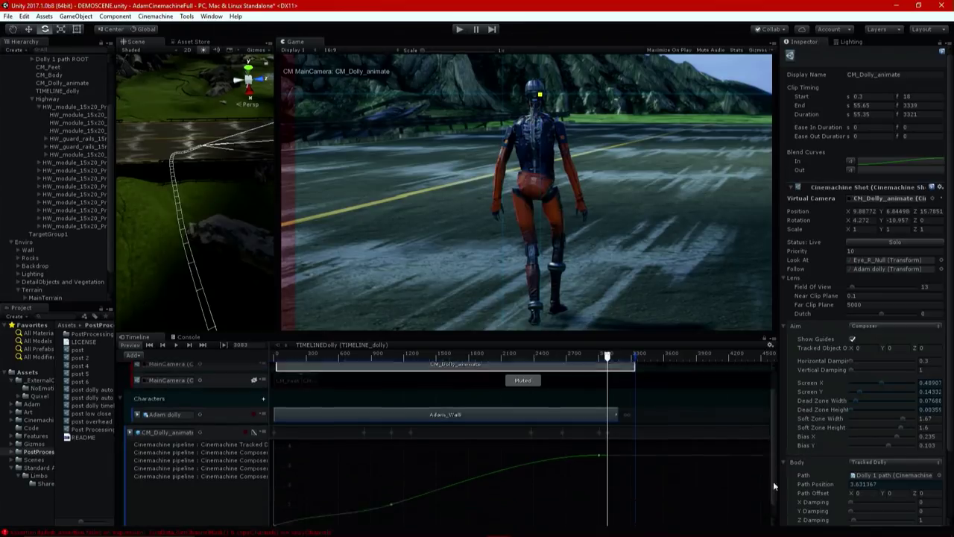
{"action": "left_click_drag", "start_coordinate": [338, 351], "coordinate": [279, 358]}
{"action": "left_click_drag", "start_coordinate": [275, 301], "coordinate": [224, 426]}
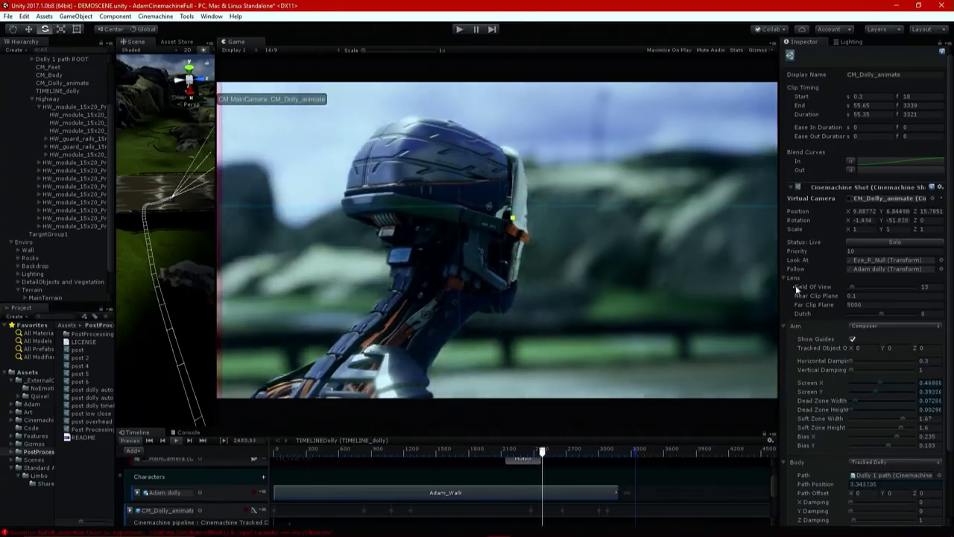
Step: Change the CM_Dolly_animate shot's Look At target to the Bip01 Neck1 bone of Adam dolly
{"action": "left_click", "coordinate": [887, 259]}
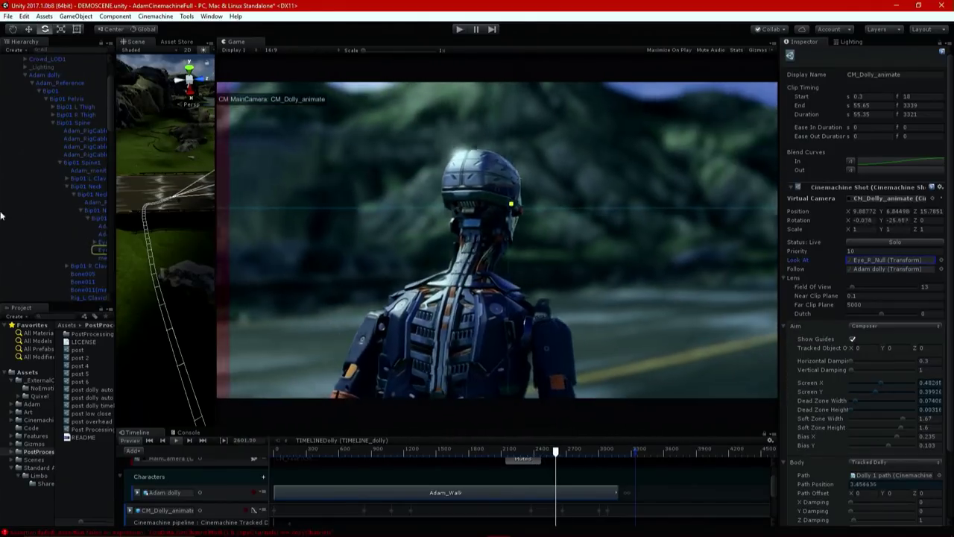
{"action": "left_click_drag", "start_coordinate": [116, 219], "coordinate": [198, 224]}
{"action": "left_click", "coordinate": [91, 195]}
{"action": "left_click_drag", "start_coordinate": [92, 198], "coordinate": [876, 268]}
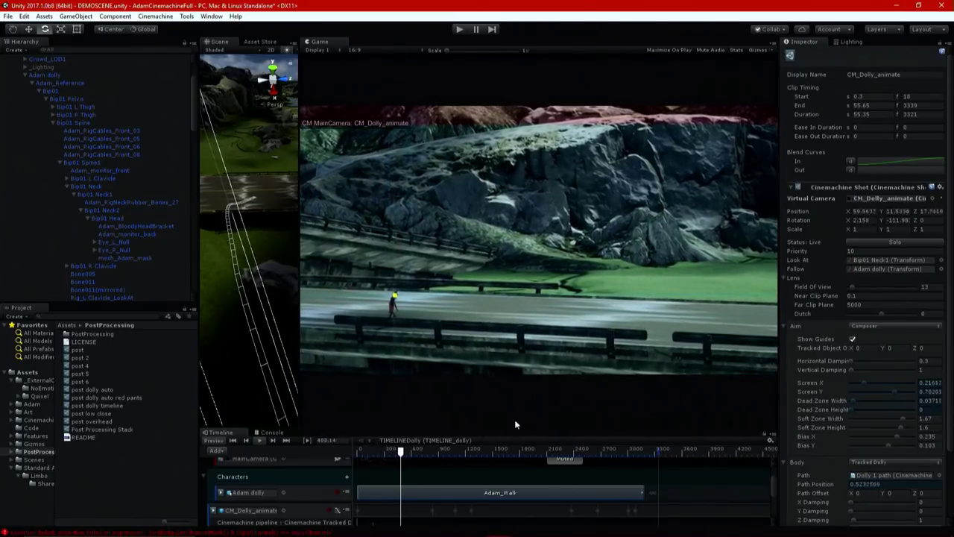
Step: Scrub through the CM_Dolly_animate shot to check its framing on the new Look At target
{"action": "left_click_drag", "start_coordinate": [415, 450], "coordinate": [434, 436]}
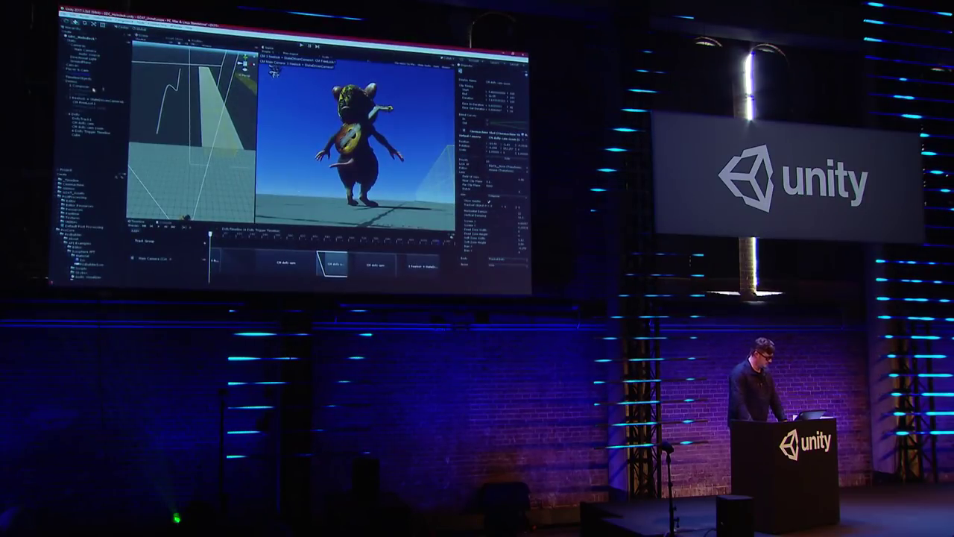
Step: Solo the CM pov camera in the GDC_Holodeck scene, preview it in play mode around the mouse, and release the solo
{"action": "left_click", "coordinate": [82, 110]}
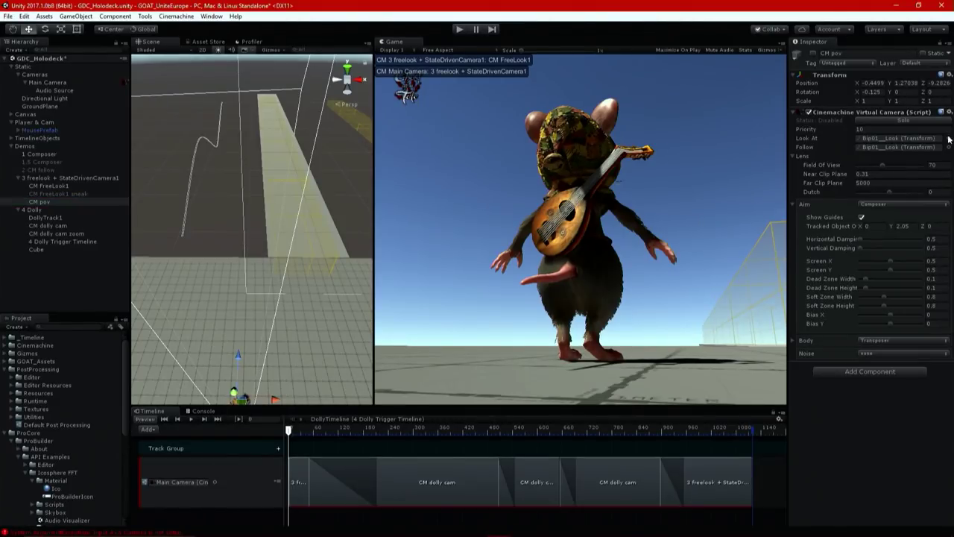
{"action": "left_click", "coordinate": [904, 121]}
{"action": "left_click_drag", "start_coordinate": [286, 263], "coordinate": [487, 17], "text": "alt"}
{"action": "left_click", "coordinate": [457, 28]}
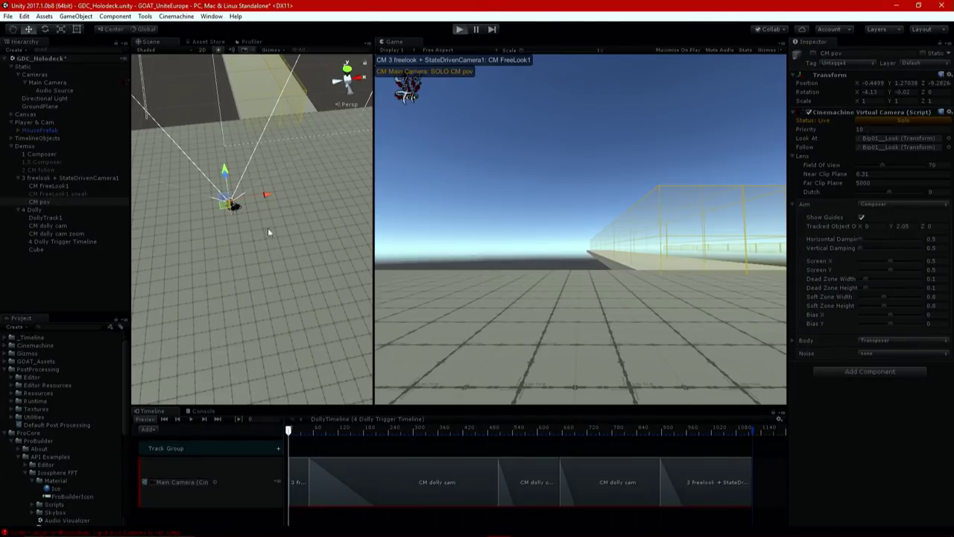
{"action": "left_click", "coordinate": [905, 120]}
{"action": "scroll", "coordinate": [216, 201], "scroll_direction": "up", "scroll_amount": 5}
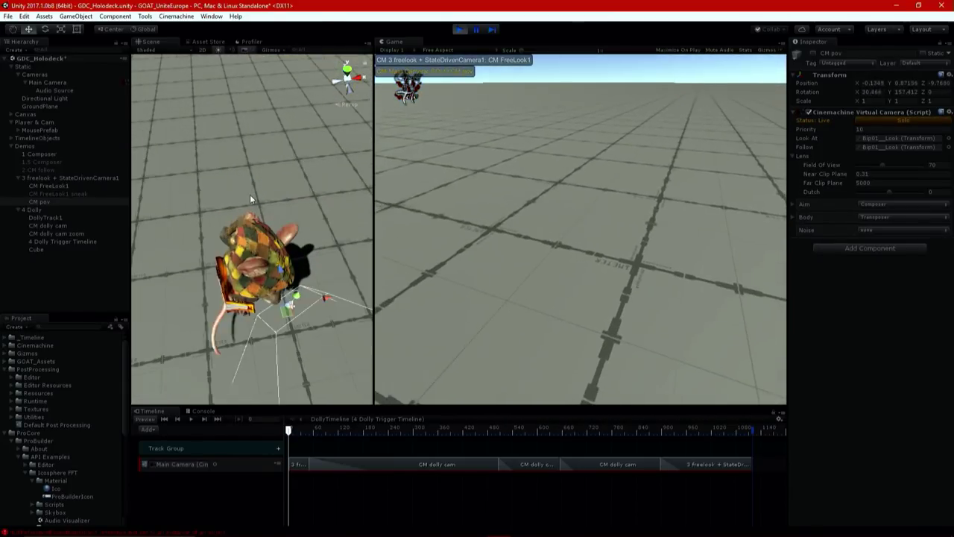
{"action": "left_click_drag", "start_coordinate": [220, 203], "coordinate": [276, 206], "text": "alt"}
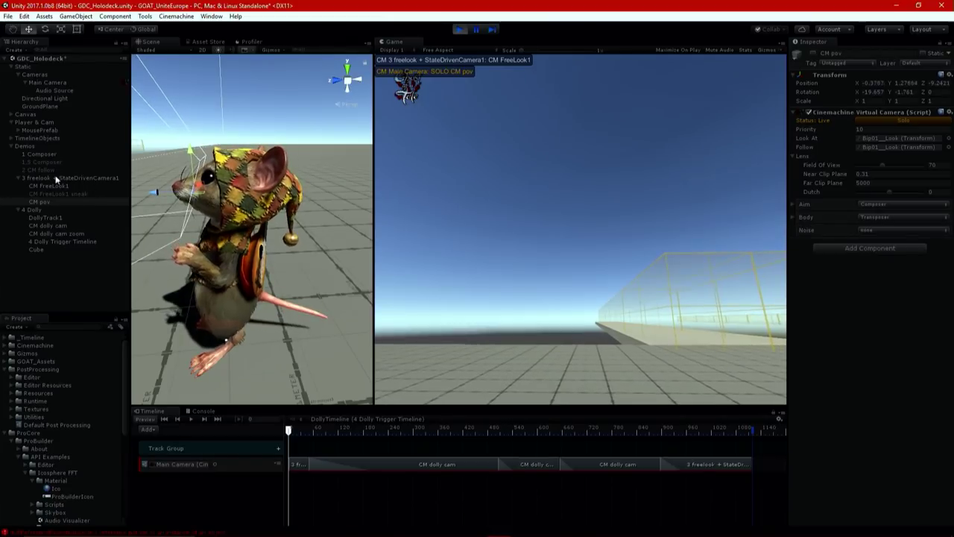
{"action": "left_click", "coordinate": [907, 119]}
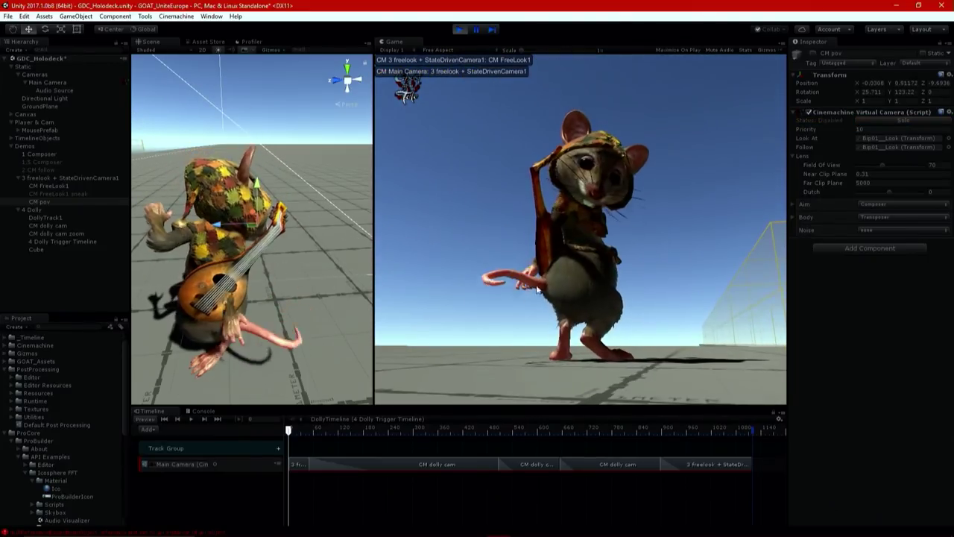
Step: Assign CM pov as the camera for the Locomotion.Run Sneak state of the 3 freelook + StateDrivenCamera1 camera
{"action": "left_click", "coordinate": [92, 179]}
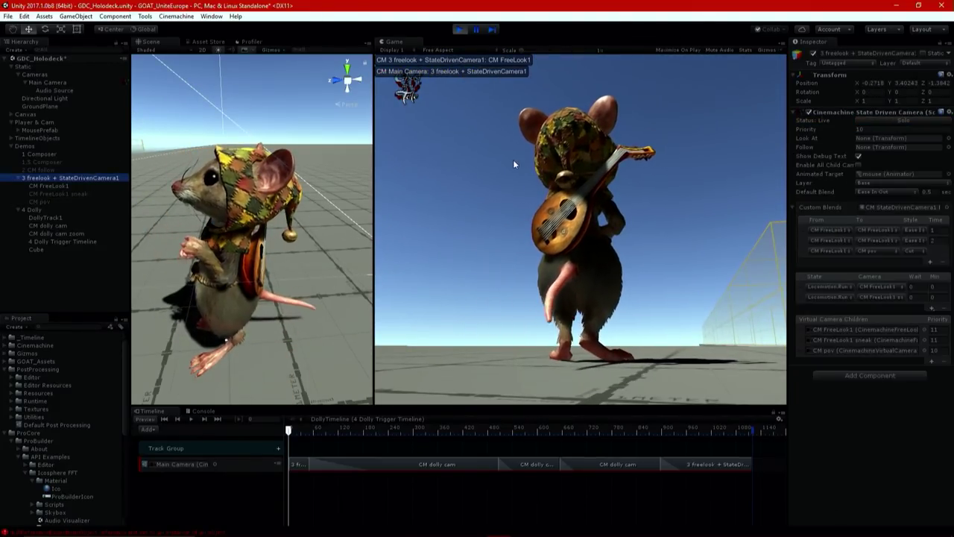
{"action": "left_click", "coordinate": [840, 296]}
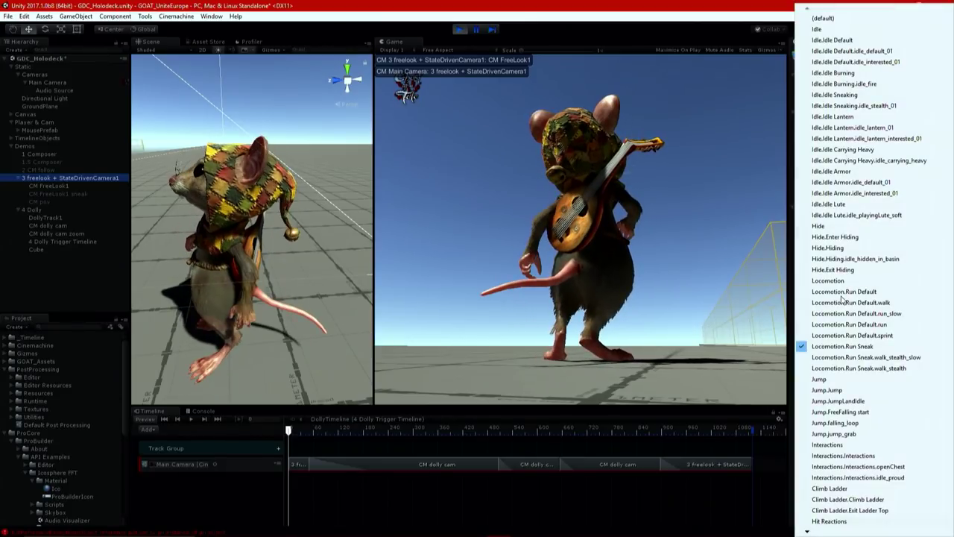
{"action": "left_click", "coordinate": [587, 4]}
{"action": "left_click", "coordinate": [901, 297]}
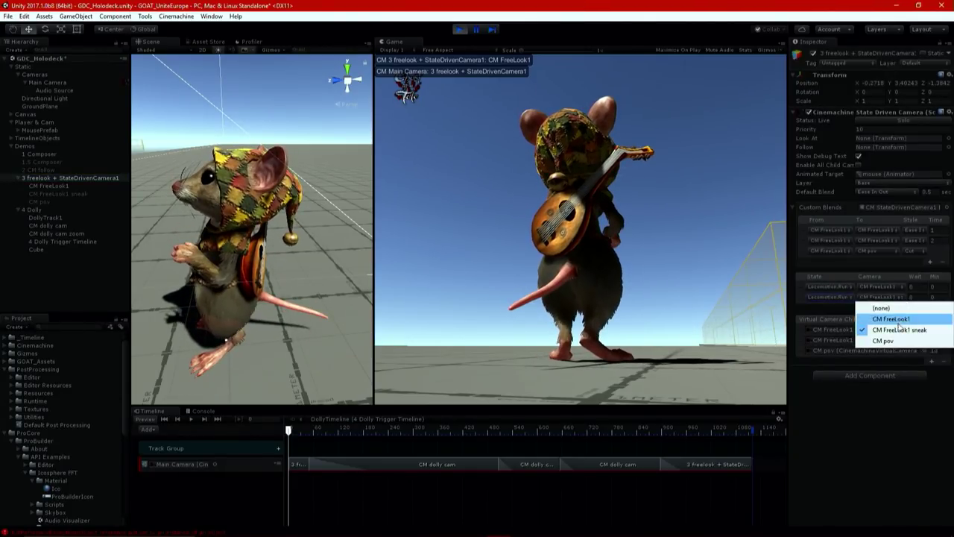
{"action": "left_click", "coordinate": [883, 341]}
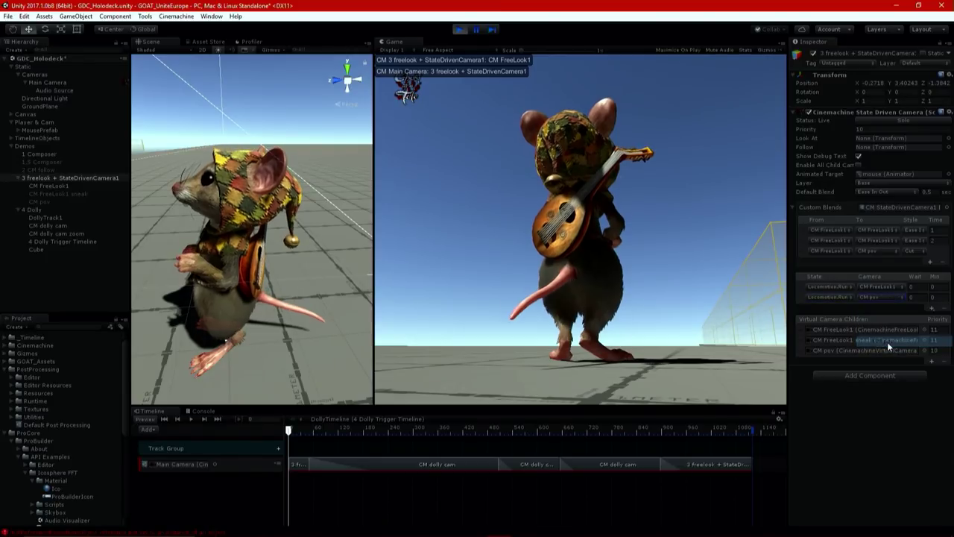
Step: Review the custom blend from CM FreeLook1 to CM pov and choose Cut as its style
{"action": "left_click", "coordinate": [833, 251]}
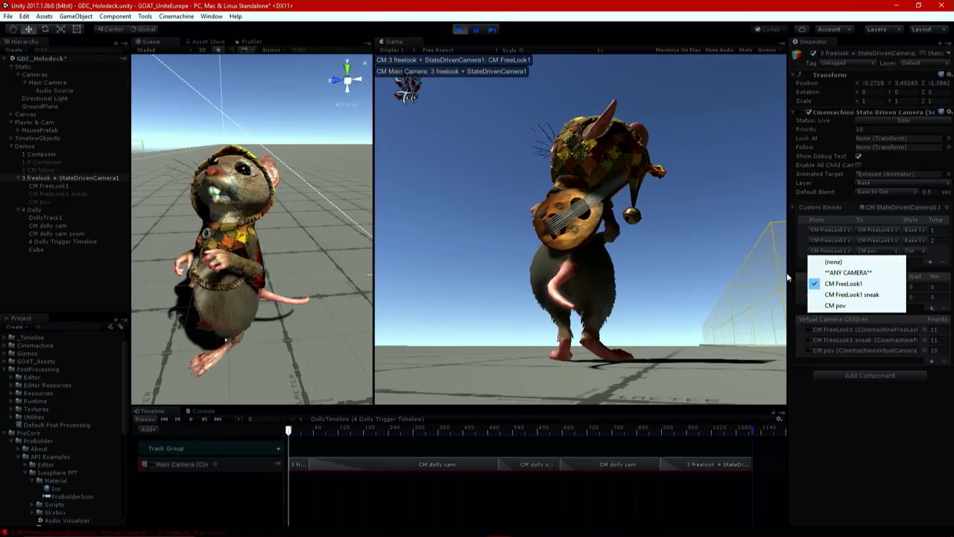
{"action": "left_click", "coordinate": [727, 4]}
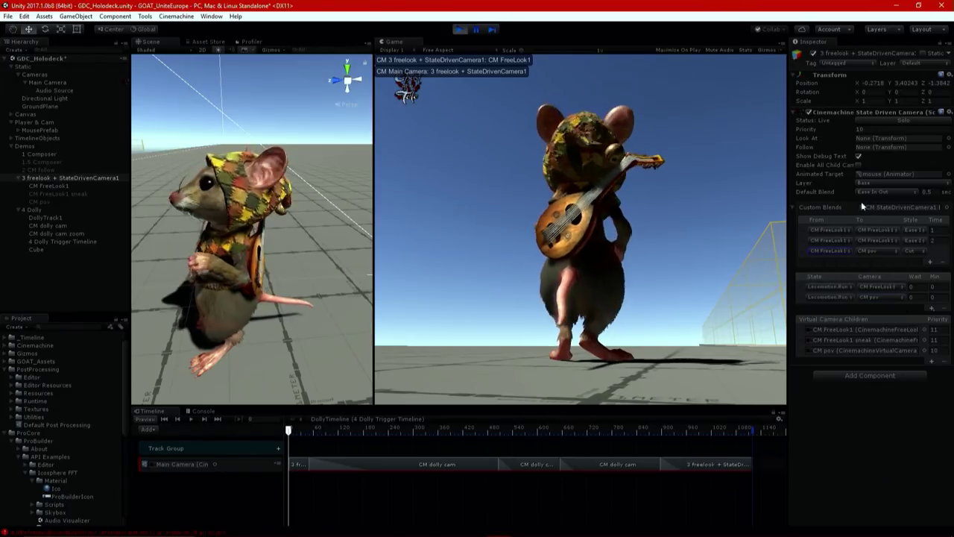
{"action": "left_click", "coordinate": [845, 251]}
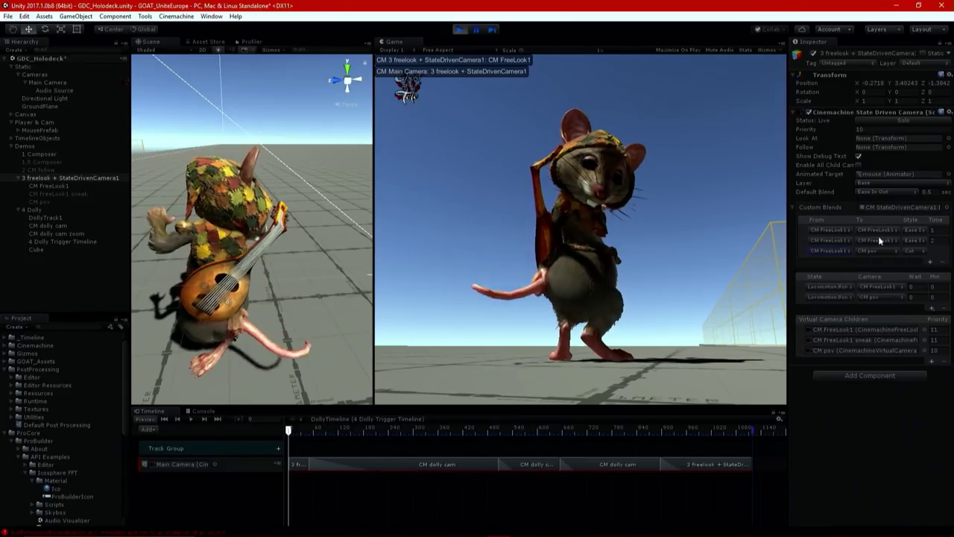
{"action": "left_click", "coordinate": [917, 251]}
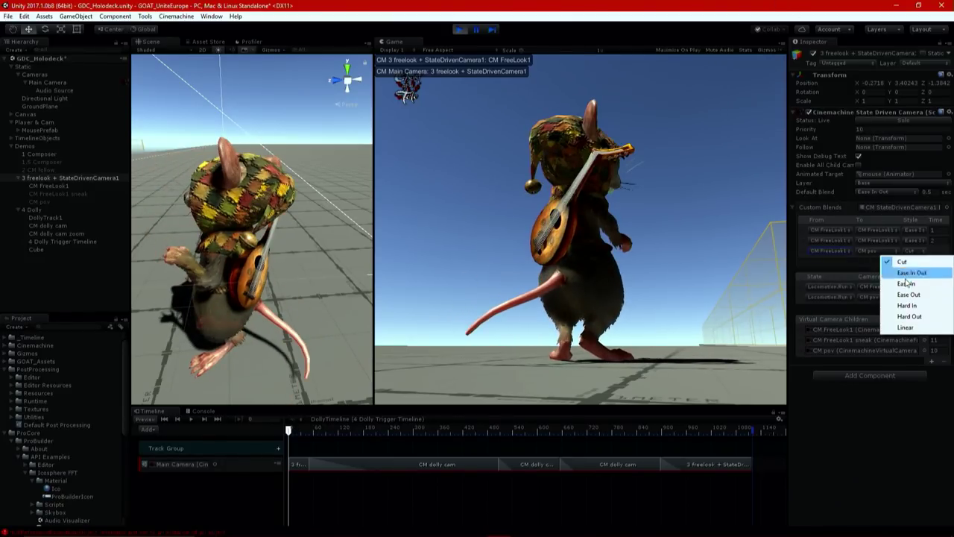
{"action": "left_click", "coordinate": [906, 263]}
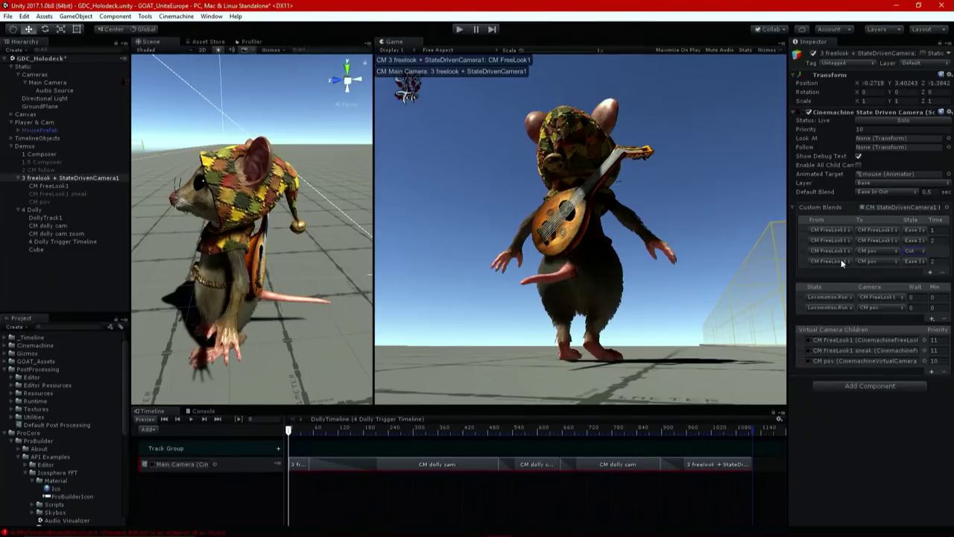
Step: Set the fourth custom blend to go from CM pov to **ANY CAMERA** with the Cut style, and test it in play mode
{"action": "left_click", "coordinate": [840, 261]}
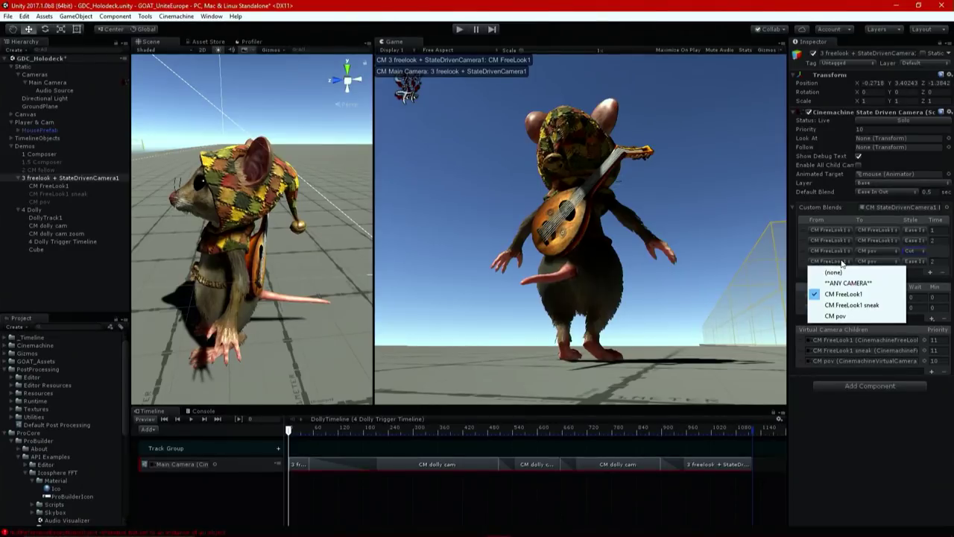
{"action": "left_click", "coordinate": [850, 316]}
{"action": "left_click", "coordinate": [890, 260]}
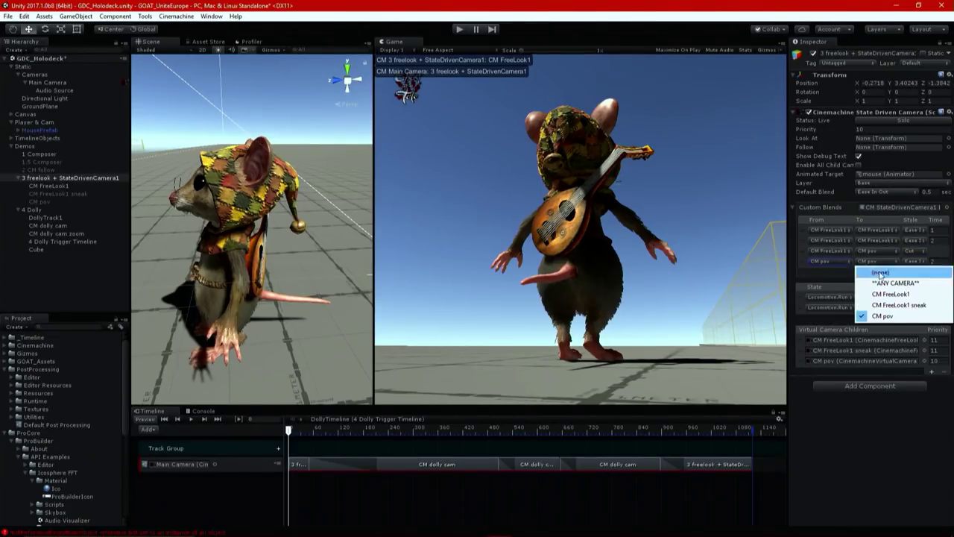
{"action": "left_click", "coordinate": [885, 280]}
{"action": "left_click", "coordinate": [914, 262]}
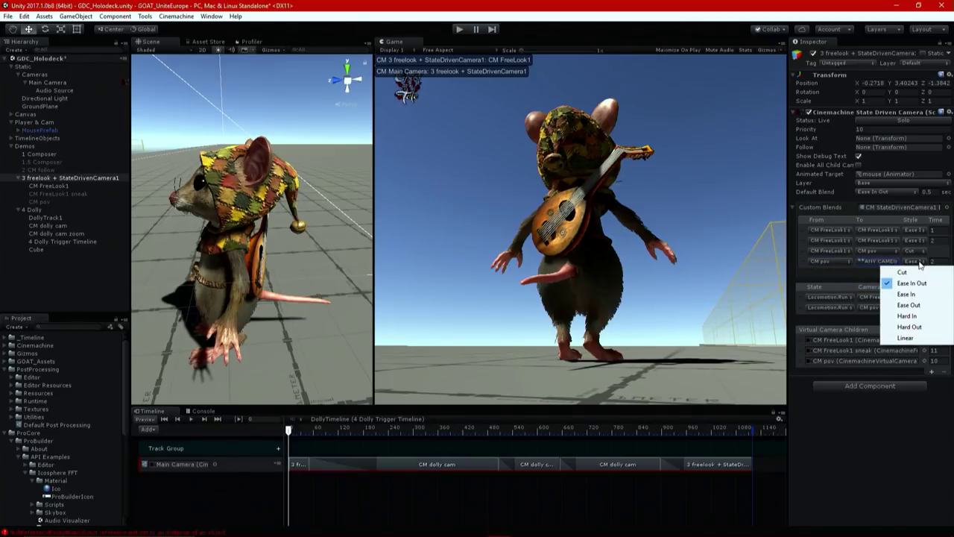
{"action": "left_click", "coordinate": [895, 271]}
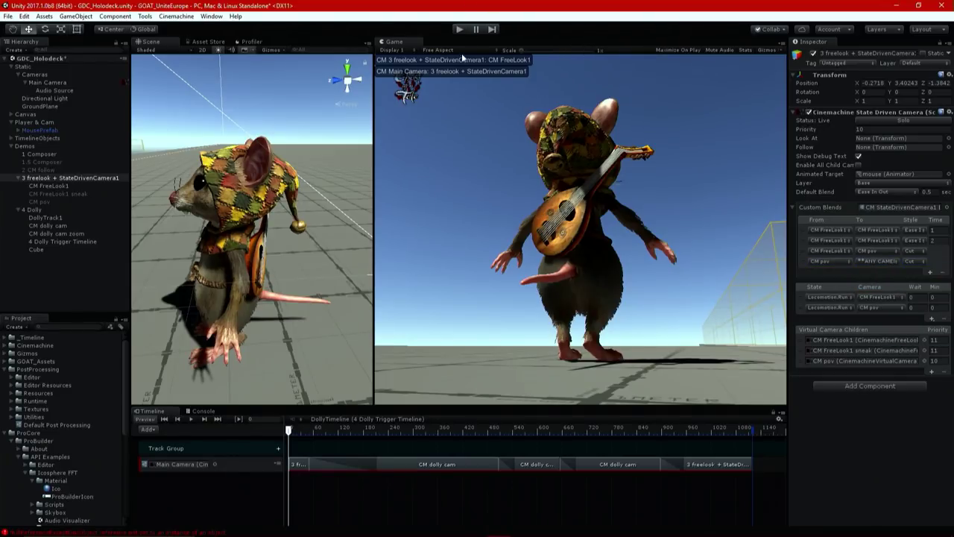
{"action": "left_click", "coordinate": [459, 29]}
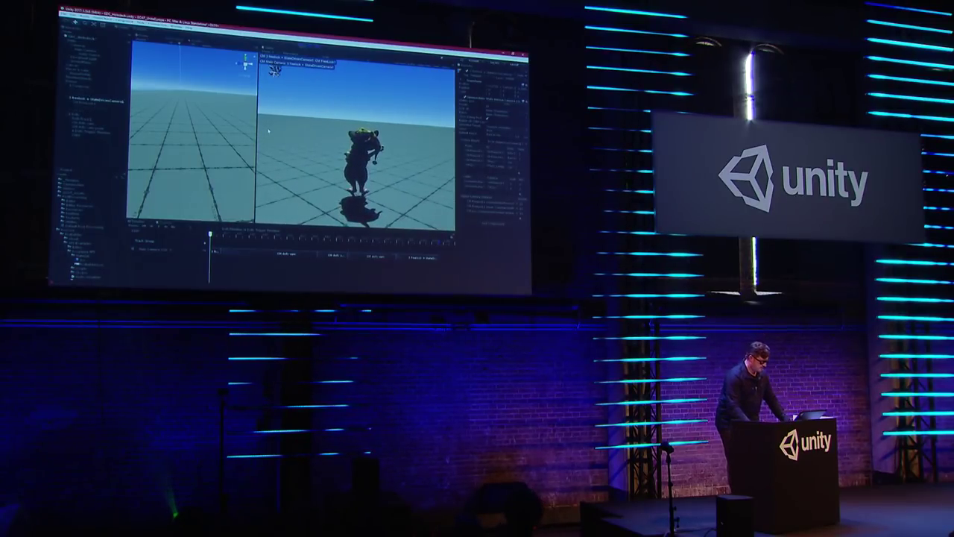
Step: Switch to the AdamCinemachineFull project and enlarge the timeline area and the project's folder column
{"action": "key", "text": "alt+Tab"}
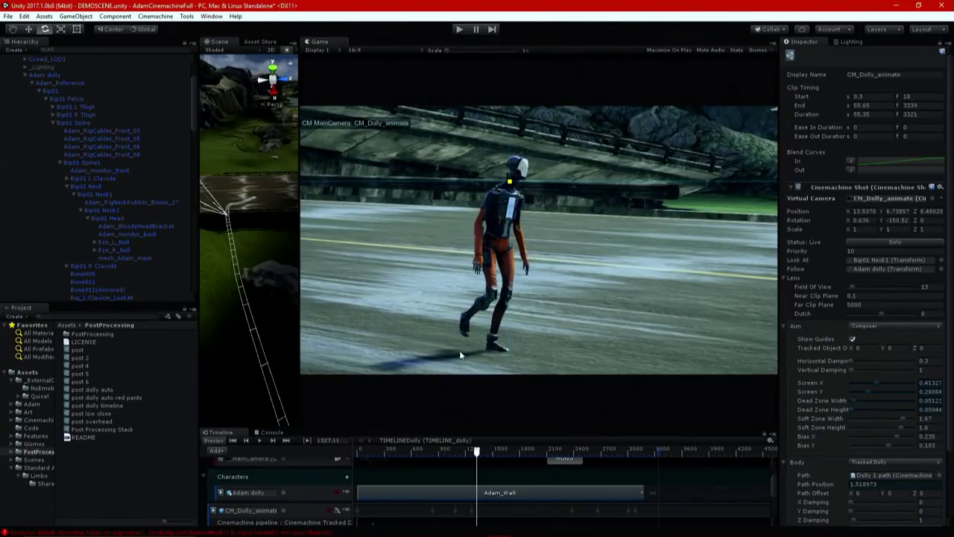
{"action": "left_click_drag", "start_coordinate": [426, 425], "coordinate": [426, 246]}
{"action": "left_click", "coordinate": [299, 301]}
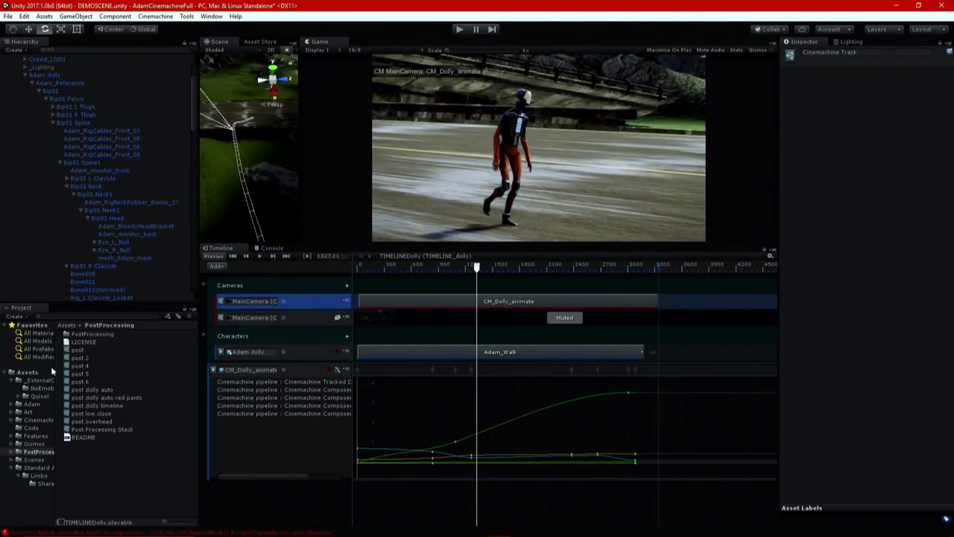
{"action": "left_click_drag", "start_coordinate": [56, 392], "coordinate": [102, 395]}
Step: Show the TIMELINE object's timeline in place of TIMELINEDolly and lock the view to it
{"action": "scroll", "coordinate": [97, 161], "scroll_direction": "up", "scroll_amount": 3}
{"action": "left_click", "coordinate": [30, 66]}
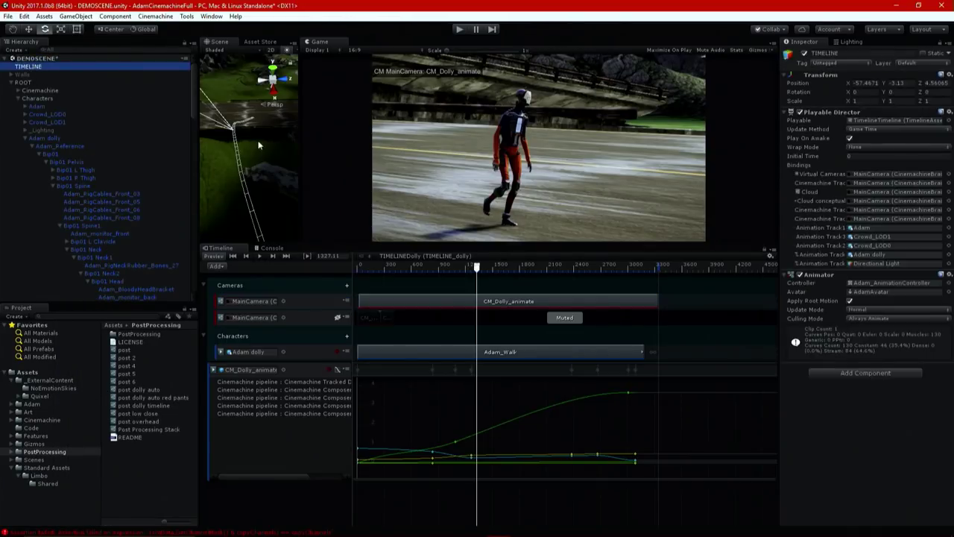
{"action": "left_click", "coordinate": [765, 251]}
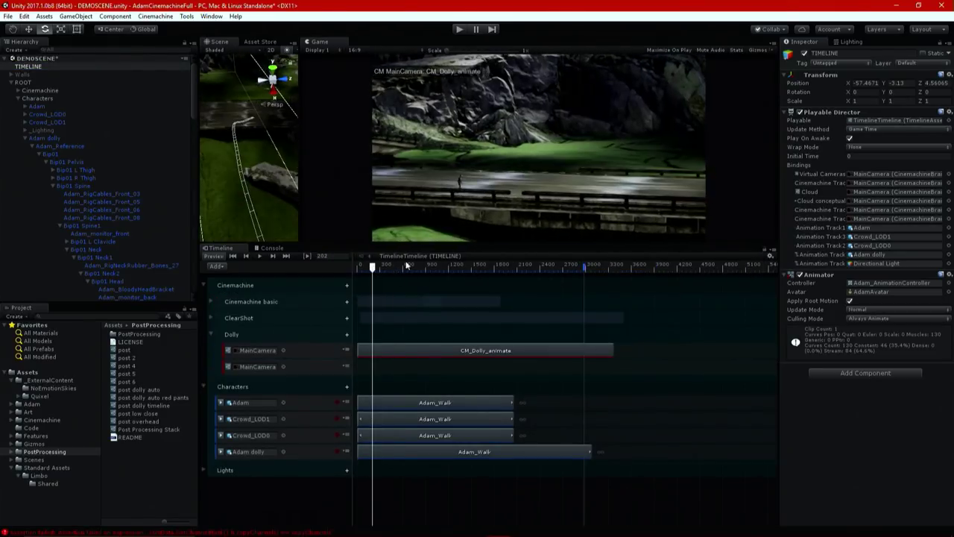
{"action": "left_click", "coordinate": [35, 130]}
{"action": "left_click", "coordinate": [33, 67]}
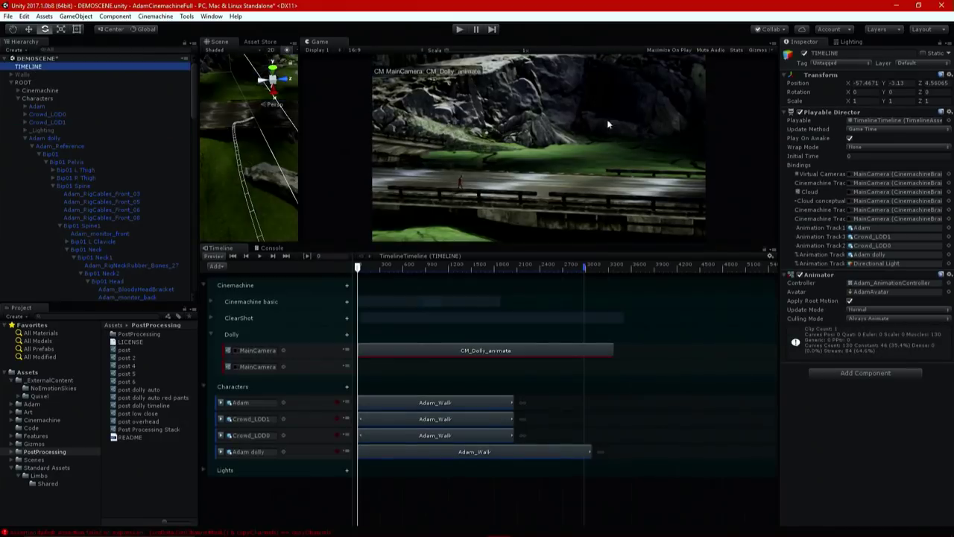
{"action": "left_click", "coordinate": [767, 253]}
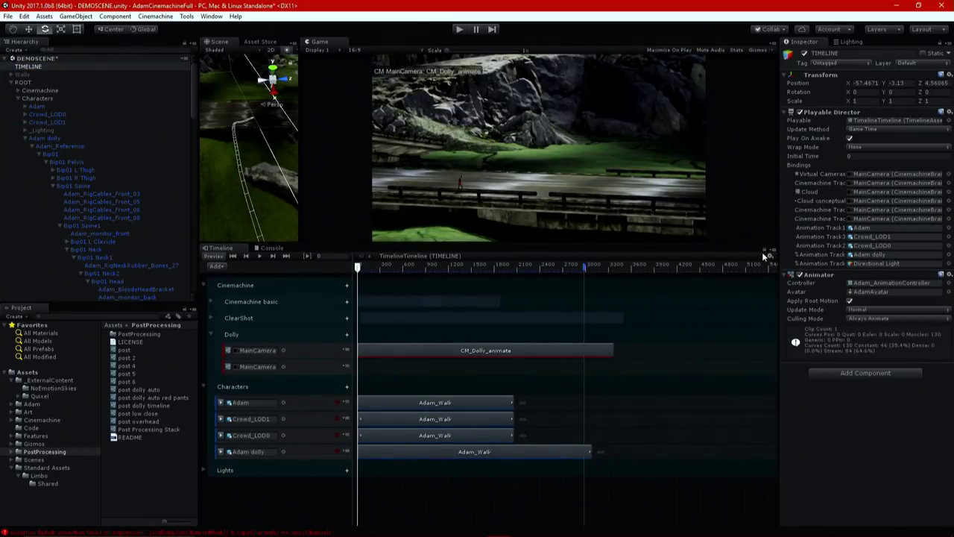
Step: Mute the Dolly group's CM_Dolly_animate camera track, unmute the first Cinemachine basic camera track, and move the playhead to frame 339
{"action": "left_click", "coordinate": [327, 349]}
{"action": "right_click", "coordinate": [327, 347]}
{"action": "left_click", "coordinate": [359, 427]}
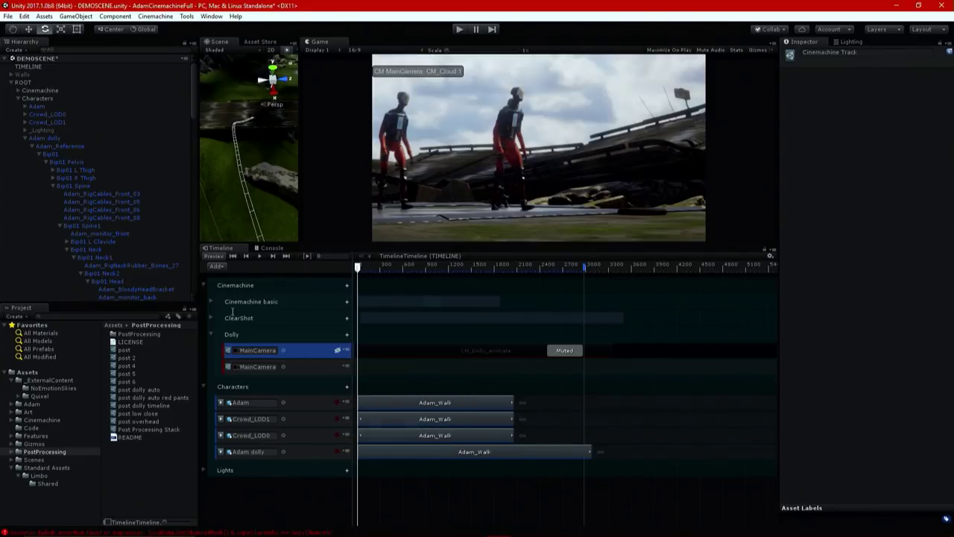
{"action": "left_click", "coordinate": [210, 301]}
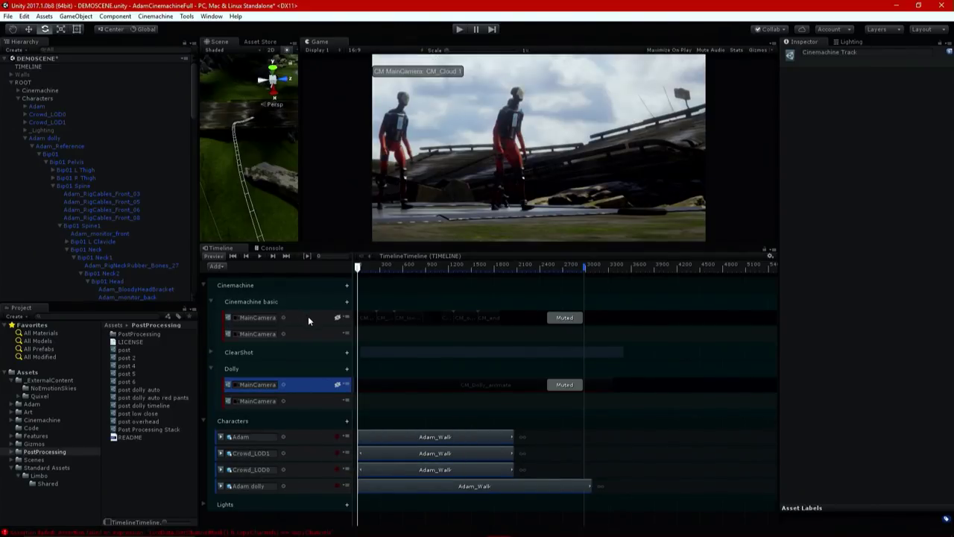
{"action": "right_click", "coordinate": [308, 318]}
{"action": "left_click", "coordinate": [337, 394]}
{"action": "mouse_move", "coordinate": [364, 265]}
{"action": "left_mouse_down"}
{"action": "mouse_move", "coordinate": [398, 264]}
{"action": "mouse_move", "coordinate": [382, 265]}
{"action": "left_mouse_up"}
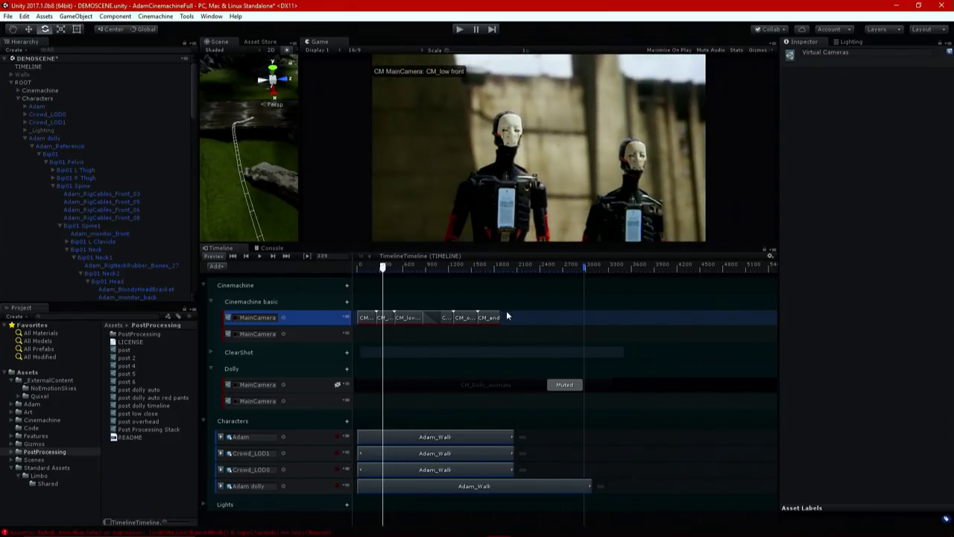
Step: Add a Cinemachine shot clip after CM_end on the Cinemachine basic track, spanning frames 1879 to 4389
{"action": "right_click", "coordinate": [584, 316]}
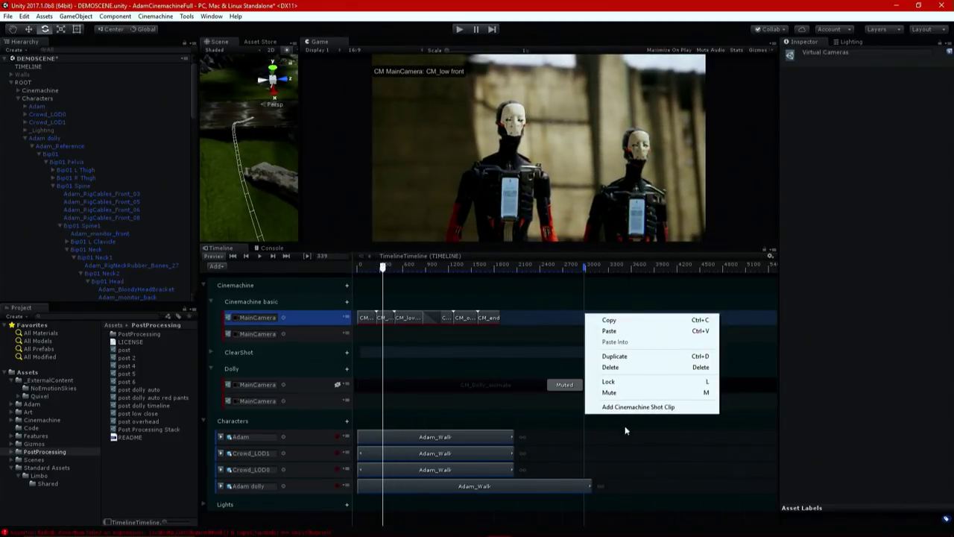
{"action": "left_click", "coordinate": [639, 407]}
{"action": "left_click_drag", "start_coordinate": [524, 314], "coordinate": [690, 314]}
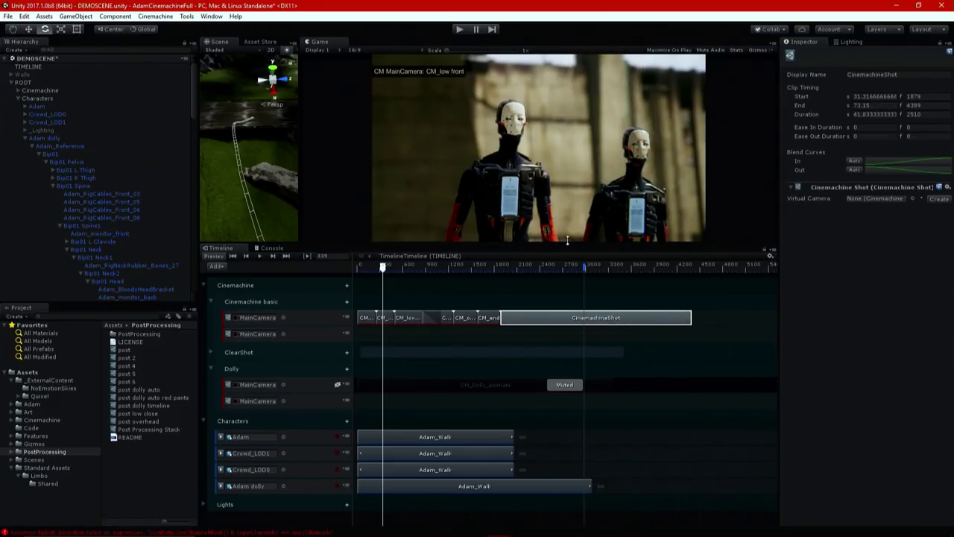
Step: Collapse the Adam dolly and Demo hierarchies, then create a new virtual camera and assign it to the new shot clip
{"action": "left_click", "coordinate": [26, 138]}
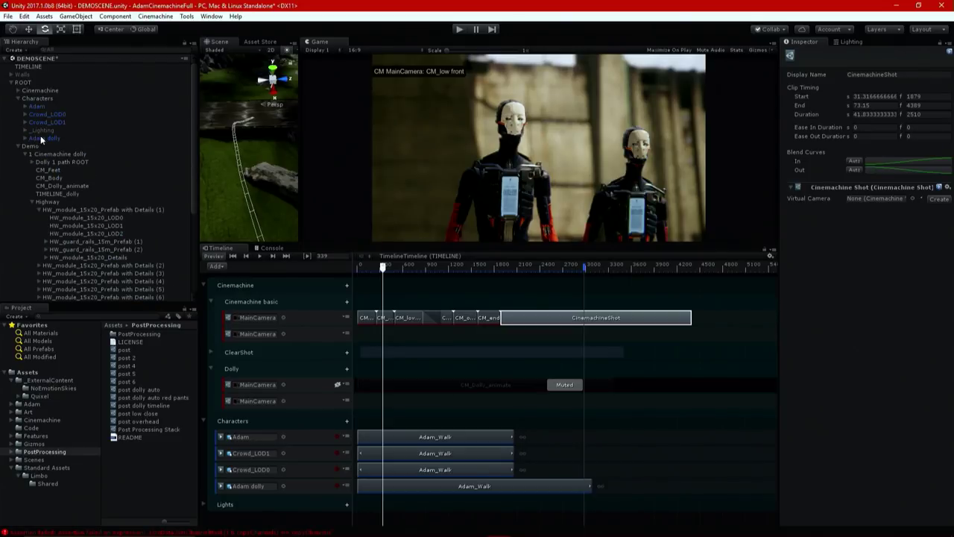
{"action": "left_click", "coordinate": [17, 147]}
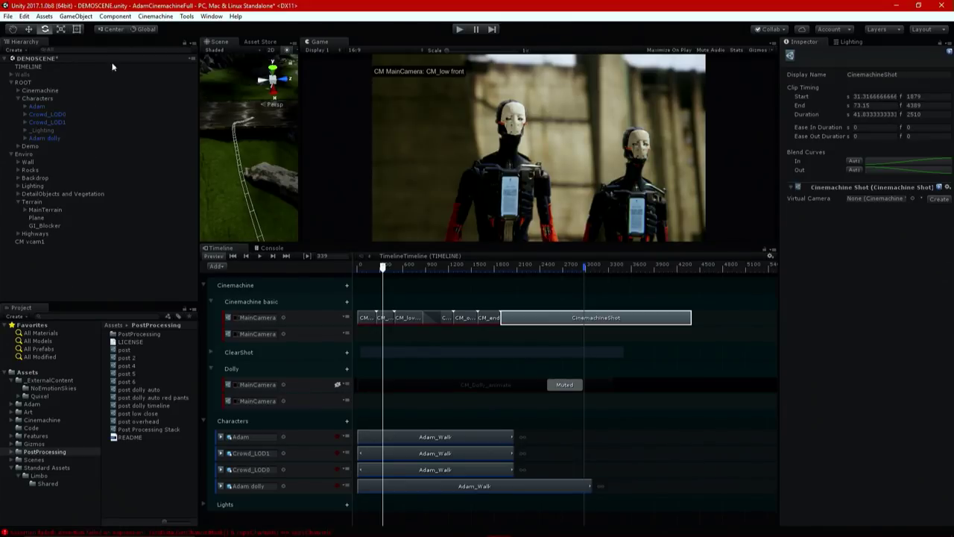
{"action": "left_click", "coordinate": [155, 20]}
{"action": "left_click", "coordinate": [161, 28]}
{"action": "left_click_drag", "start_coordinate": [857, 179], "coordinate": [868, 200]}
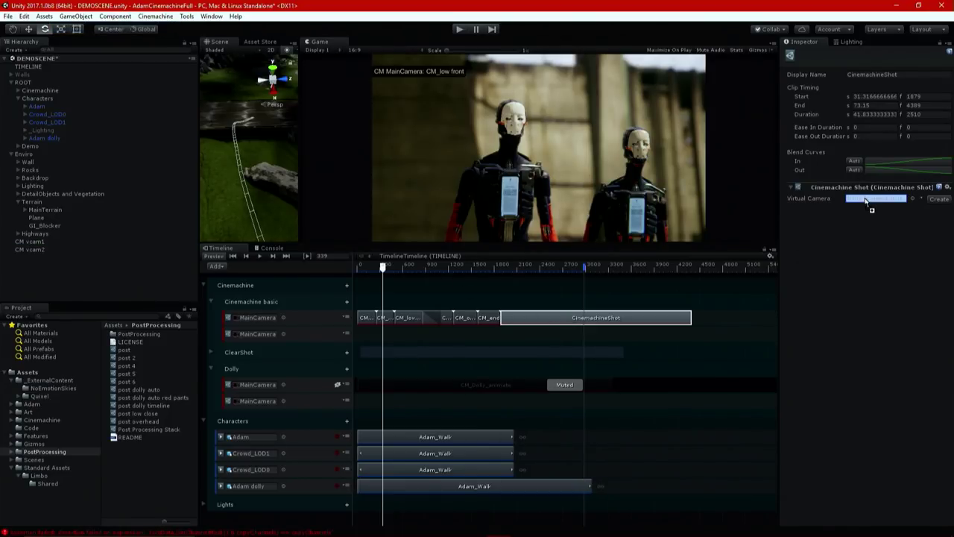
Step: Enlarge the Game view and move the playhead into the new shot clip to preview its camera
{"action": "left_click_drag", "start_coordinate": [491, 242], "coordinate": [507, 374]}
{"action": "left_click_drag", "start_coordinate": [576, 395], "coordinate": [564, 406]}
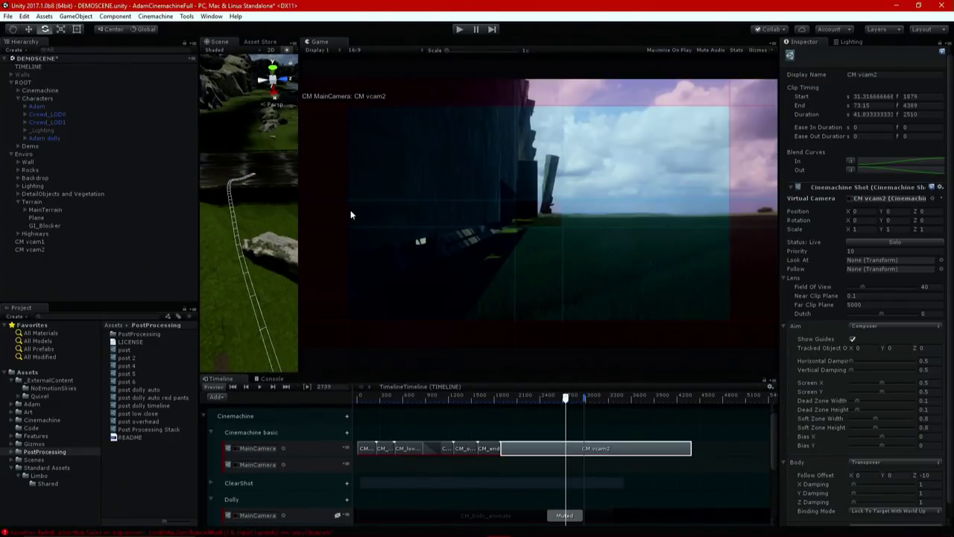
Step: Widen the Scene view, locate Adam through his animation track, and frame him from the front in the scene
{"action": "left_click_drag", "start_coordinate": [300, 214], "coordinate": [563, 223]}
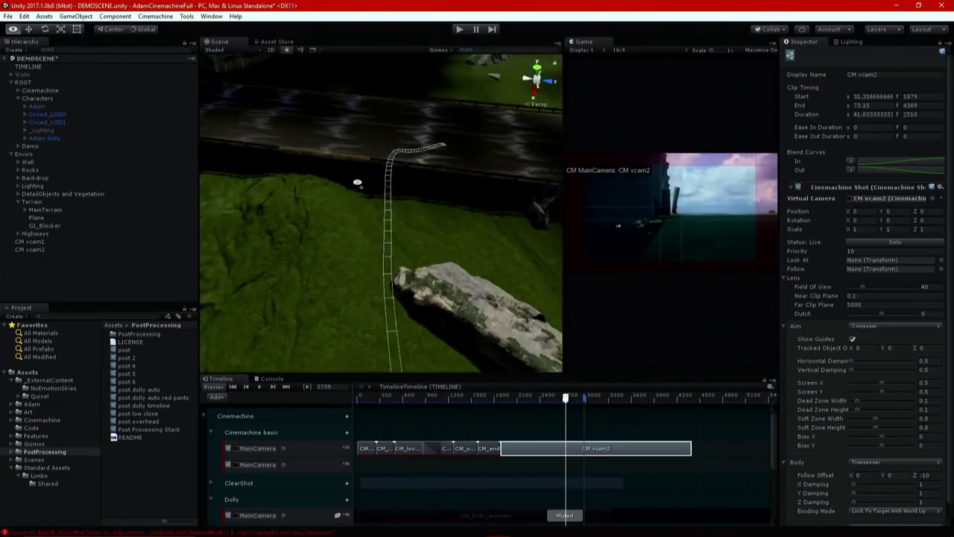
{"action": "middle_click_drag", "start_coordinate": [313, 284], "coordinate": [418, 351]}
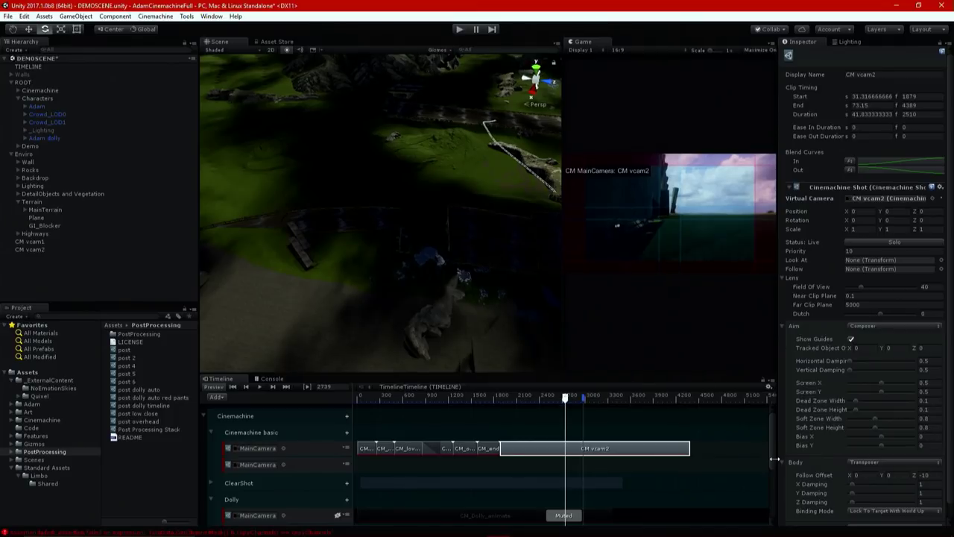
{"action": "left_click_drag", "start_coordinate": [772, 456], "coordinate": [778, 501]}
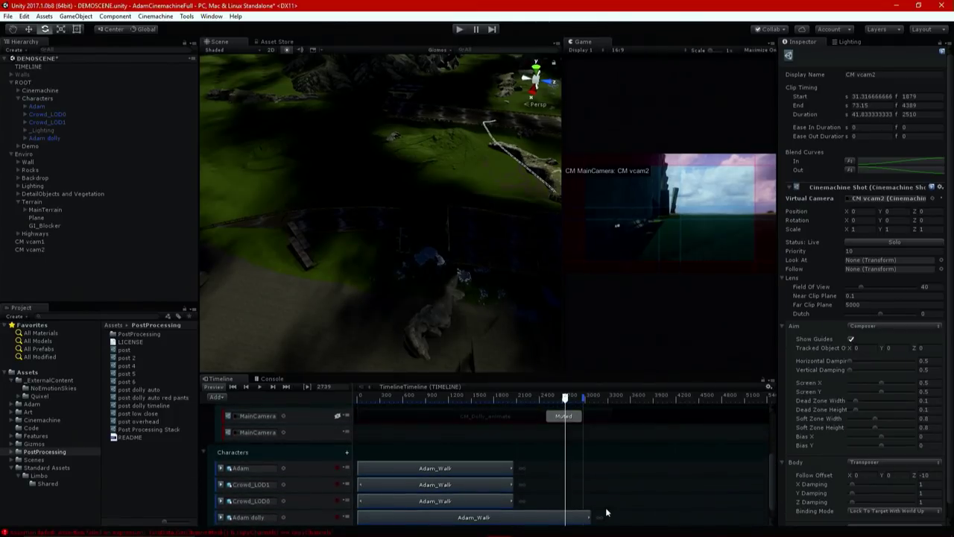
{"action": "left_click", "coordinate": [252, 473]}
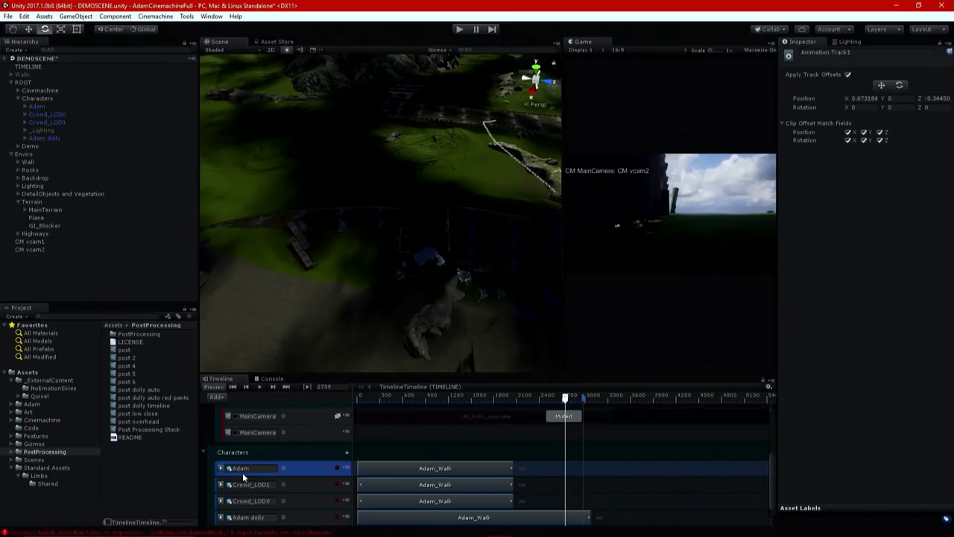
{"action": "double_click", "coordinate": [242, 473]}
{"action": "key", "text": "f"}
{"action": "left_click_drag", "start_coordinate": [436, 262], "coordinate": [421, 229], "text": "alt"}
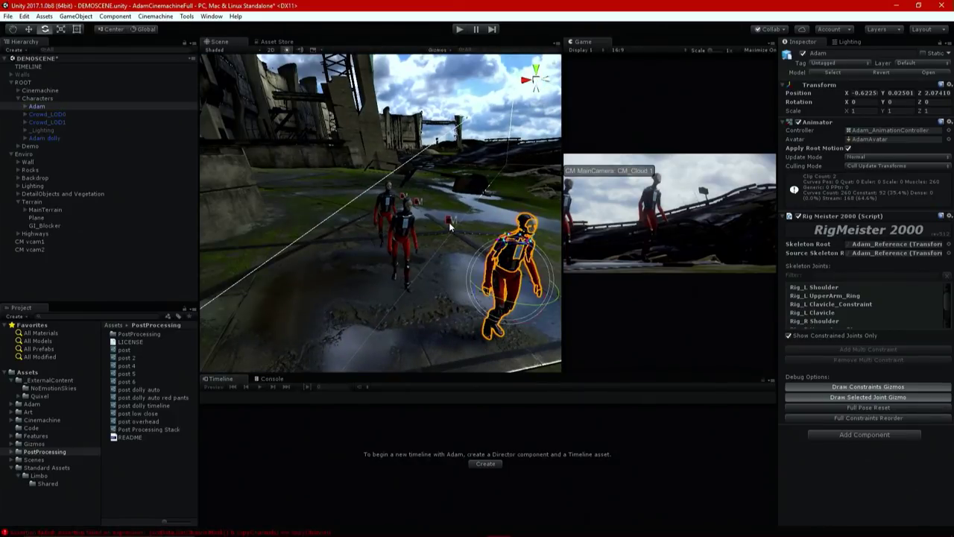
{"action": "middle_click_drag", "start_coordinate": [507, 261], "coordinate": [421, 164]}
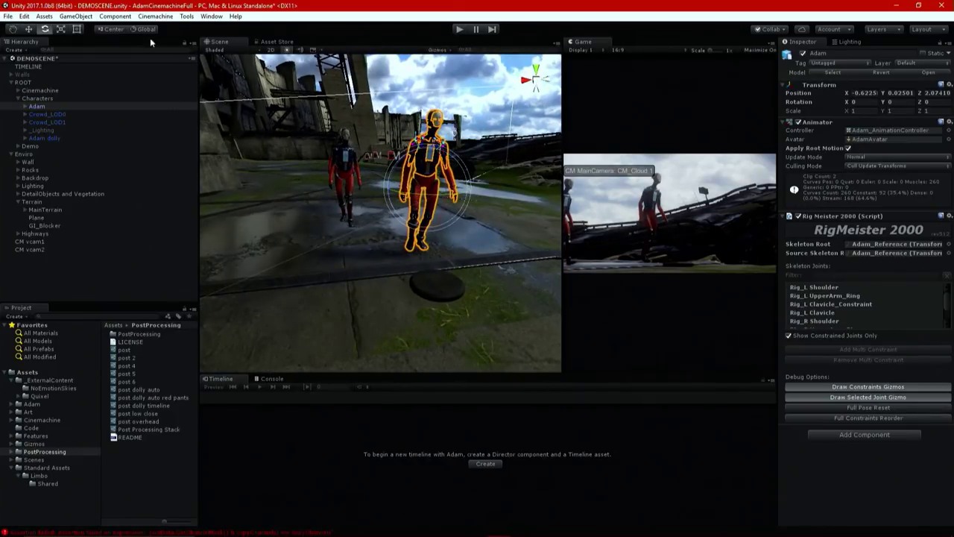
Step: Align CM vcam2 with the Scene view framing the walking characters from the front
{"action": "left_click", "coordinate": [35, 246]}
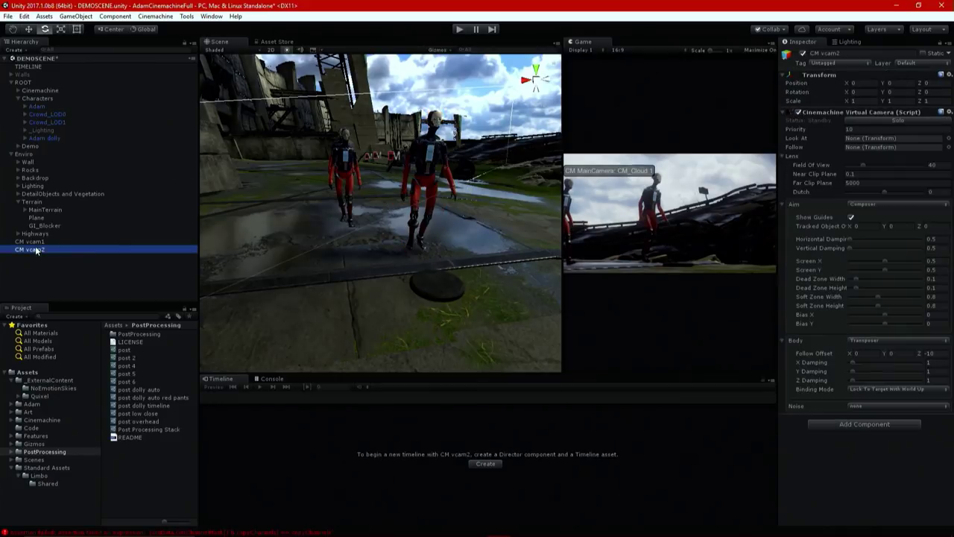
{"action": "right_click_drag", "start_coordinate": [449, 262], "coordinate": [451, 234]}
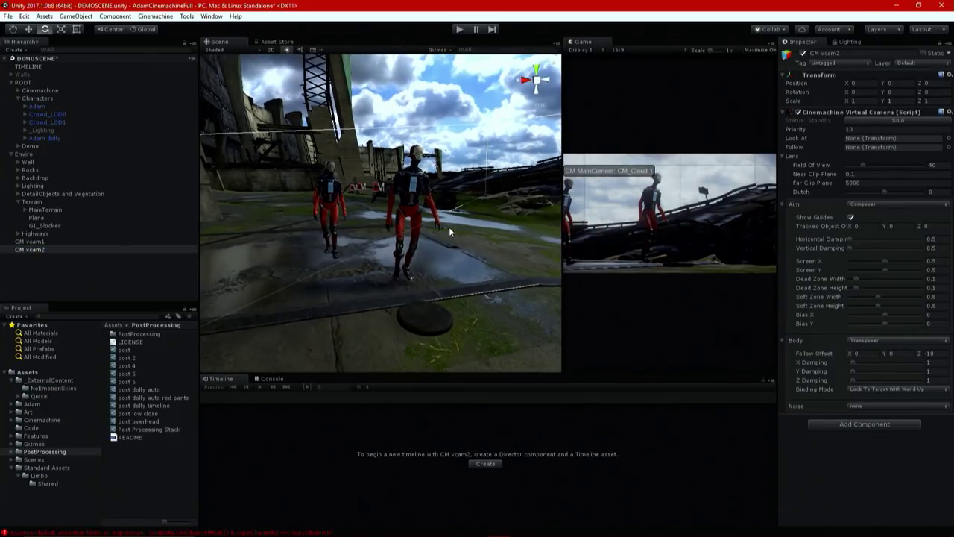
{"action": "key", "text": "ctrl+shift+f"}
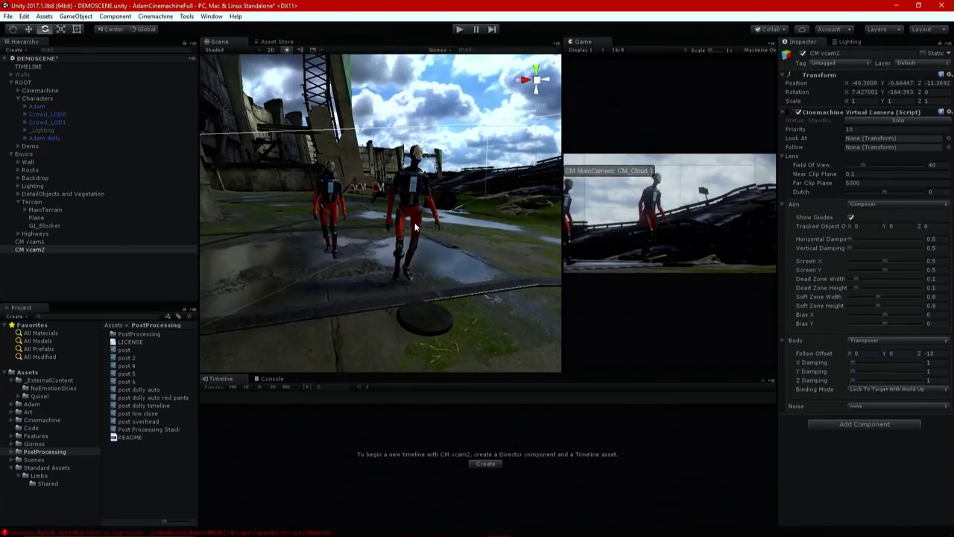
{"action": "left_click", "coordinate": [56, 252]}
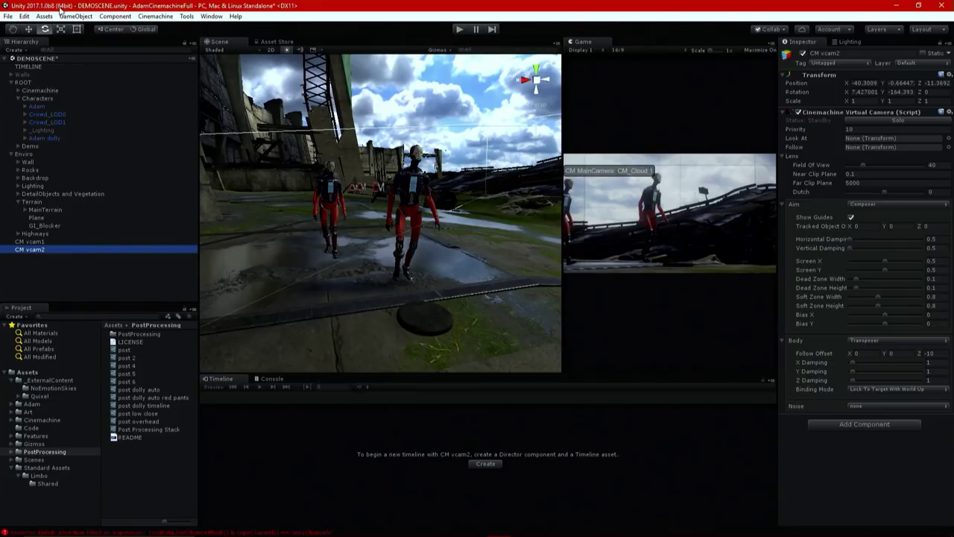
Step: Reopen the TIMELINE object's timeline and move the playhead to frame 3377, inside the CM vcam2 clip
{"action": "left_click", "coordinate": [47, 66]}
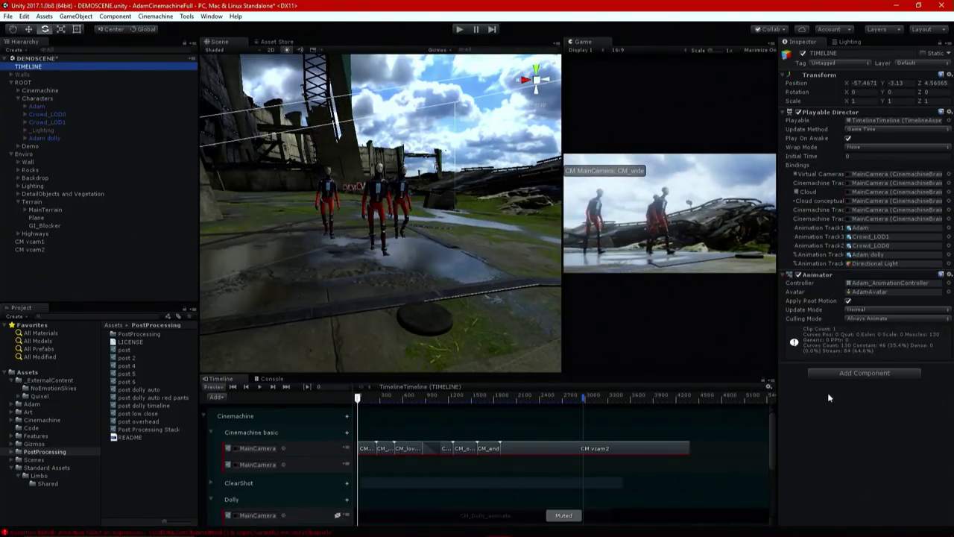
{"action": "right_click_drag", "start_coordinate": [352, 238], "coordinate": [358, 240]}
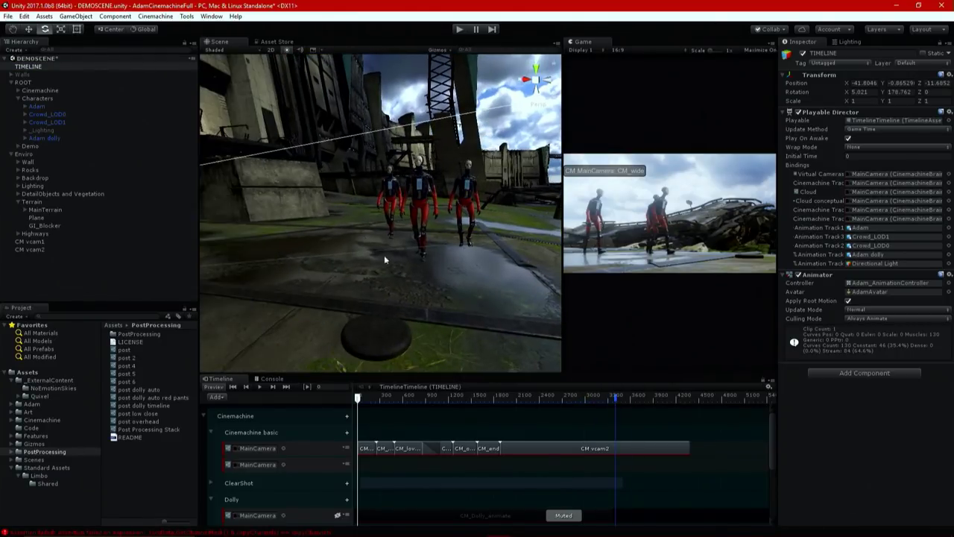
{"action": "left_click", "coordinate": [597, 395]}
{"action": "right_click_drag", "start_coordinate": [521, 328], "coordinate": [401, 246]}
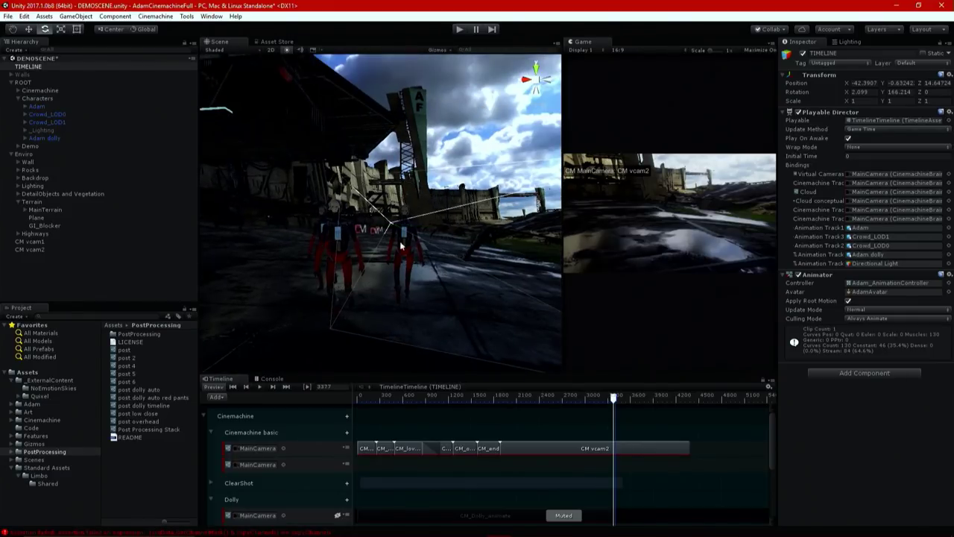
Step: Align CM vcam2 with a raised front view of the three characters on the road, and widen the Game view
{"action": "left_click", "coordinate": [36, 250]}
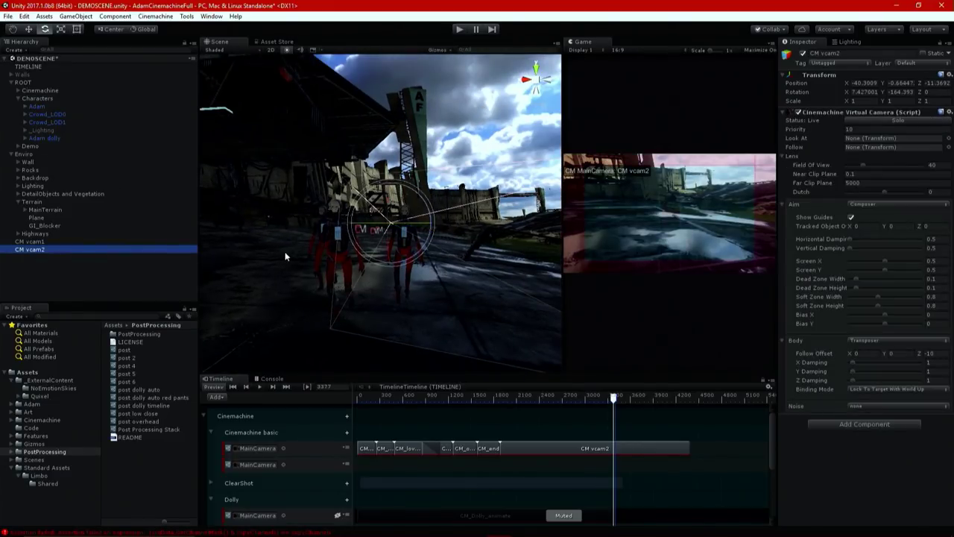
{"action": "right_click_drag", "start_coordinate": [326, 257], "coordinate": [566, 225]}
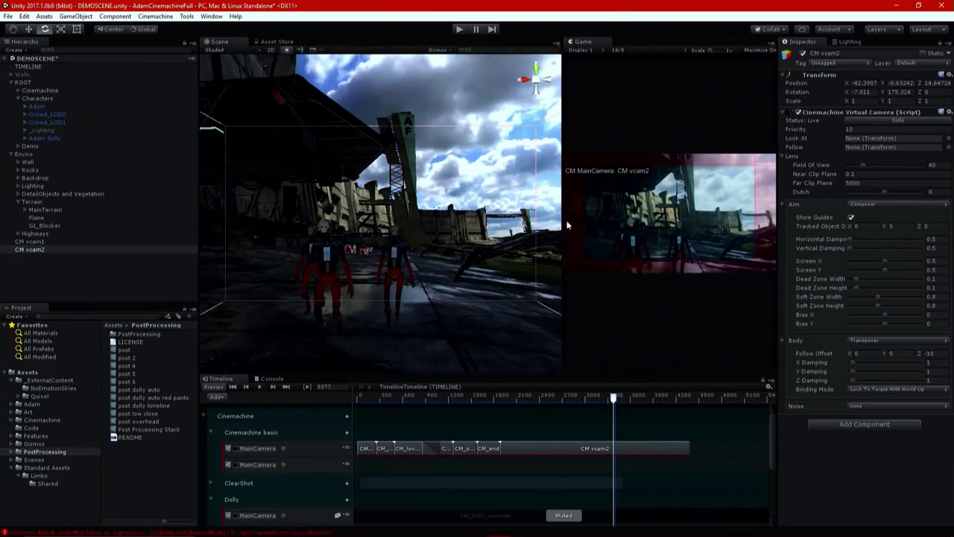
{"action": "left_click_drag", "start_coordinate": [563, 224], "coordinate": [459, 224]}
{"action": "mouse_move", "coordinate": [350, 246]}
{"action": "right_mouse_down"}
{"action": "mouse_move", "coordinate": [319, 273]}
{"action": "mouse_move", "coordinate": [349, 215]}
{"action": "mouse_move", "coordinate": [348, 241]}
{"action": "mouse_move", "coordinate": [359, 199]}
{"action": "mouse_move", "coordinate": [393, 204]}
{"action": "mouse_move", "coordinate": [356, 237]}
{"action": "mouse_move", "coordinate": [368, 241]}
{"action": "right_mouse_up"}
Step: Enlarge the Timeline area and assign Adam as the Look At target of the CM vcam2 shot
{"action": "left_click", "coordinate": [559, 449]}
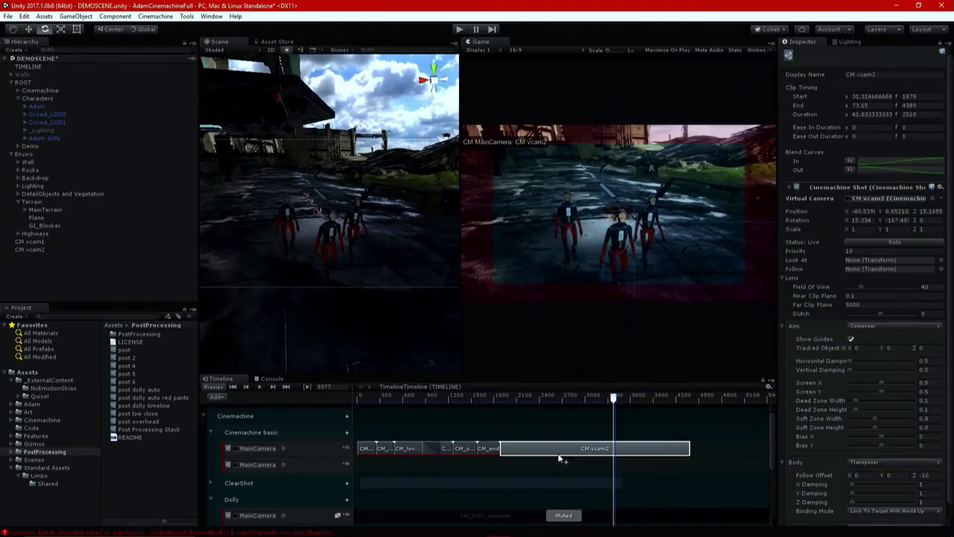
{"action": "scroll", "coordinate": [228, 447], "scroll_direction": "down", "scroll_amount": 3}
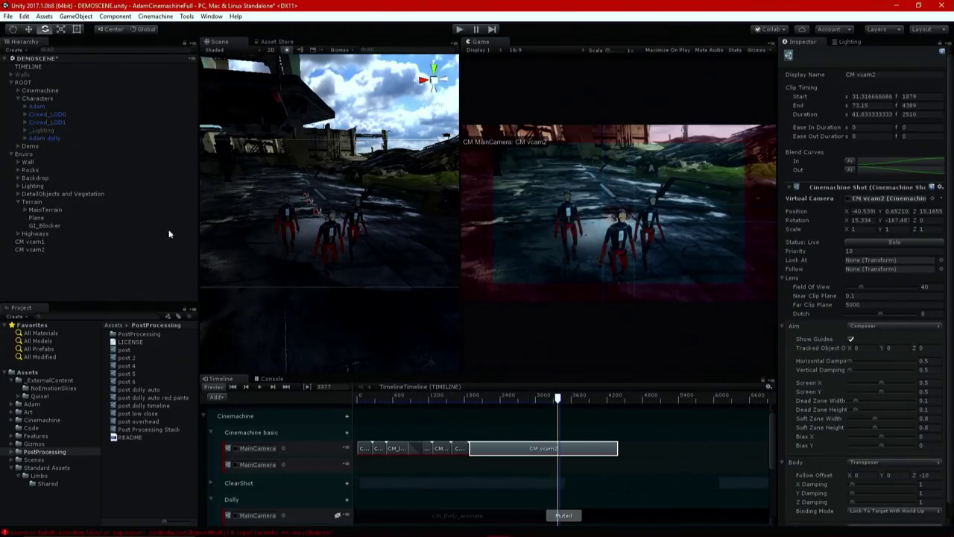
{"action": "left_click", "coordinate": [334, 229]}
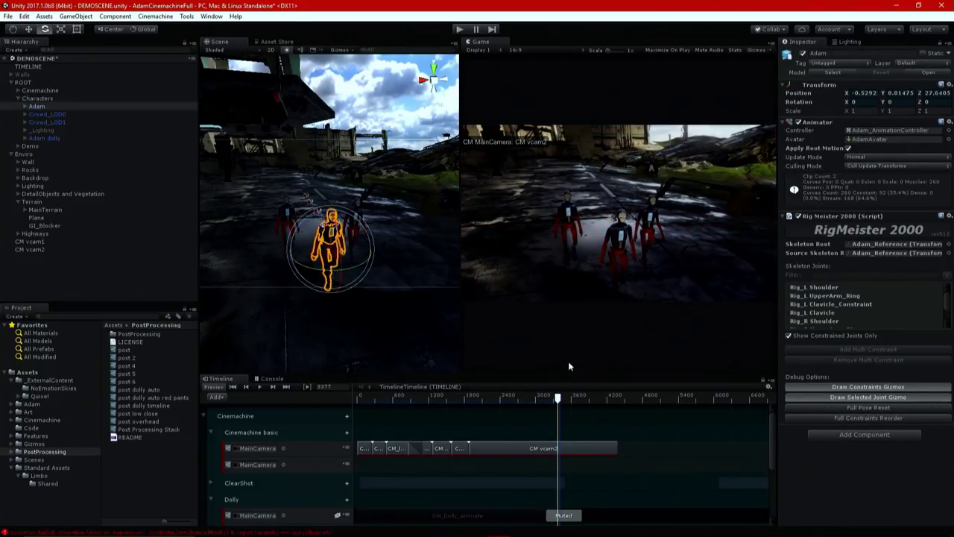
{"action": "left_click_drag", "start_coordinate": [568, 374], "coordinate": [431, 345]}
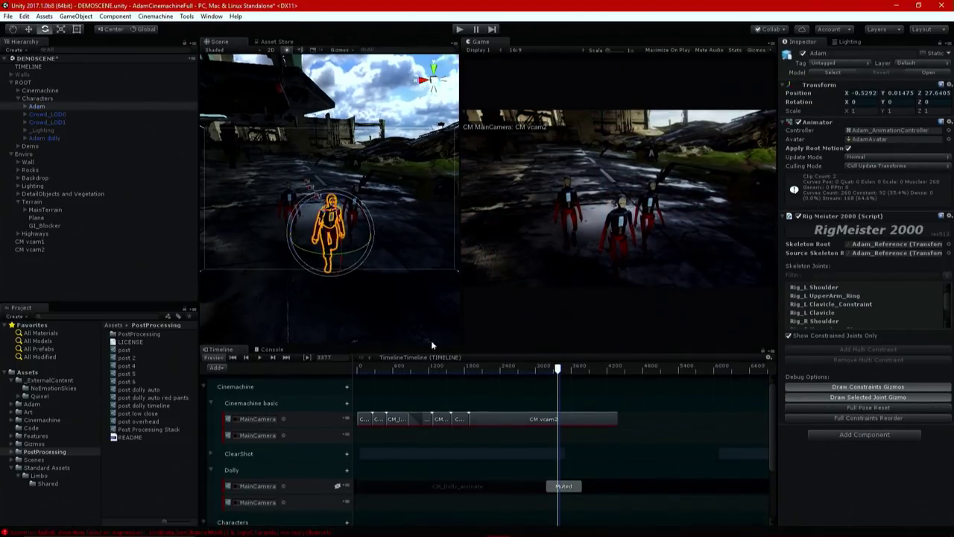
{"action": "left_click", "coordinate": [503, 422]}
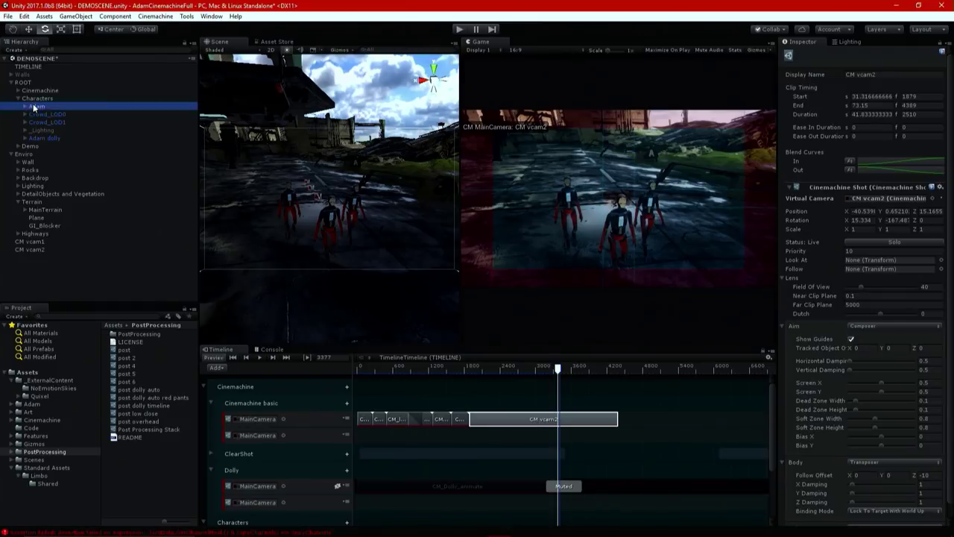
{"action": "left_click_drag", "start_coordinate": [862, 231], "coordinate": [883, 259]}
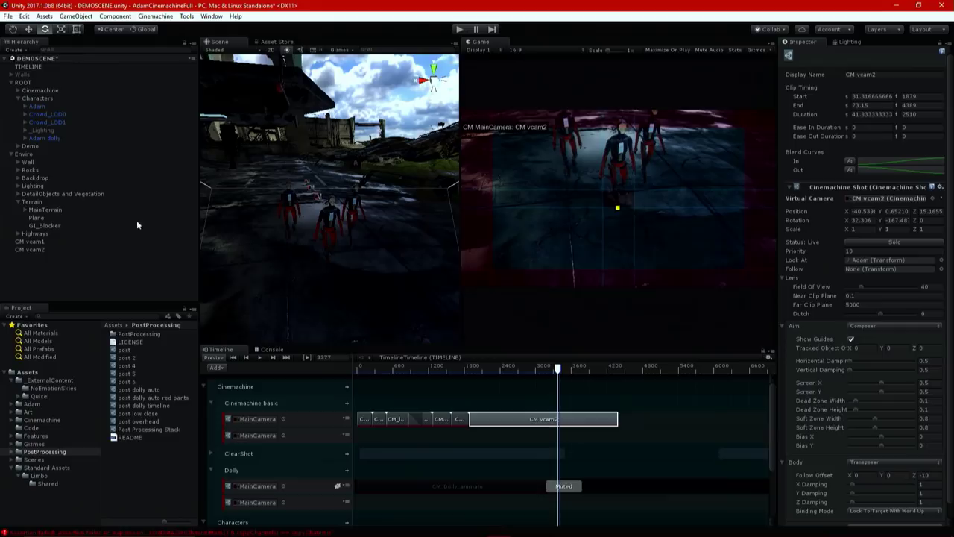
Step: Lower CM vcam2 to Y -1.64 and shift its composer framing to about Screen X 0.51, Screen Y 0.60
{"action": "left_click", "coordinate": [34, 251]}
{"action": "key", "text": "f"}
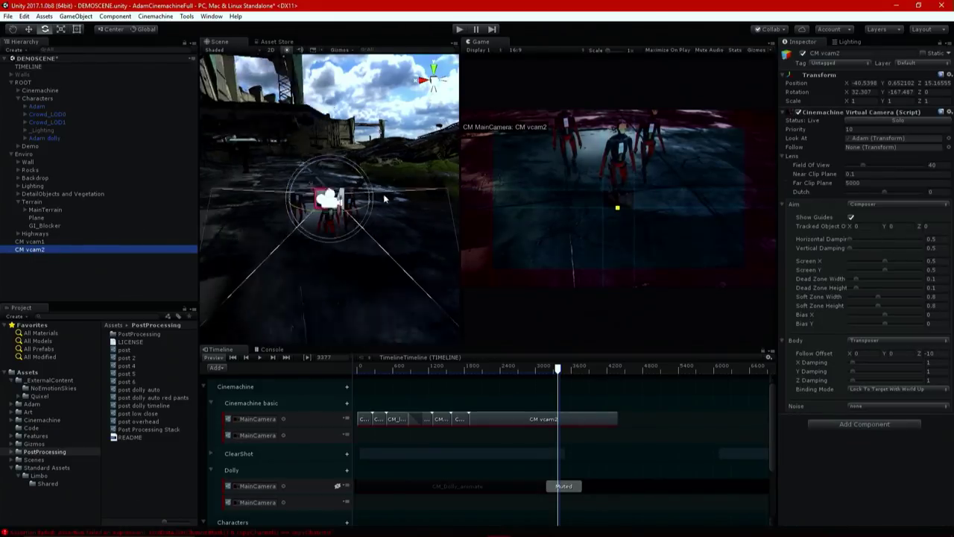
{"action": "key", "text": "w"}
{"action": "left_click_drag", "start_coordinate": [334, 164], "coordinate": [333, 205]}
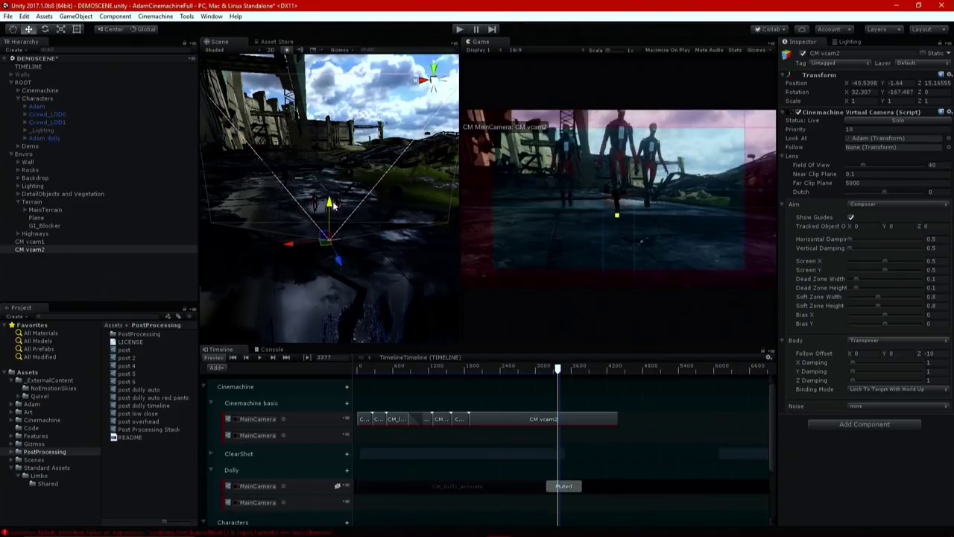
{"action": "left_click_drag", "start_coordinate": [629, 200], "coordinate": [630, 218]}
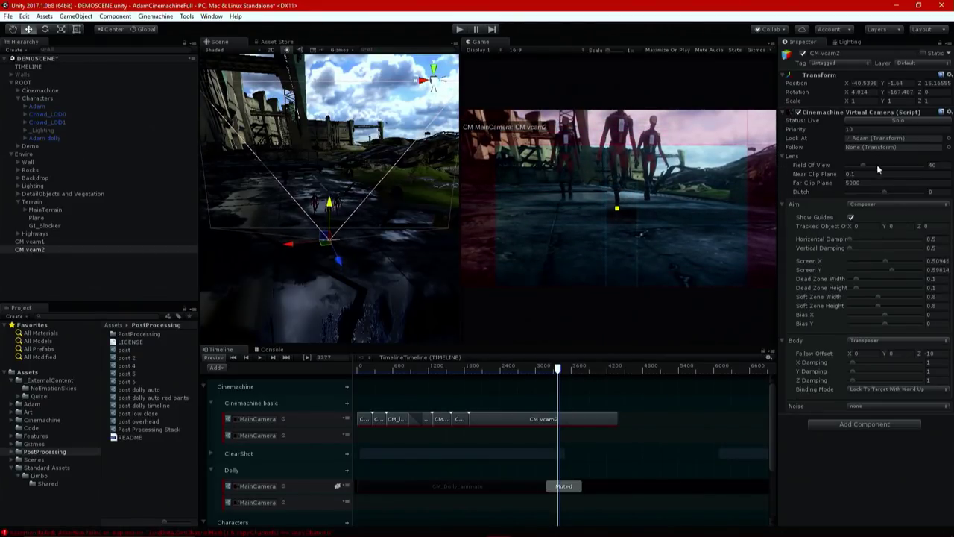
Step: Locate Adam from the Look At reference and expand his skeleton hierarchy down to the children of Bip01 Spine1
{"action": "left_click", "coordinate": [872, 138]}
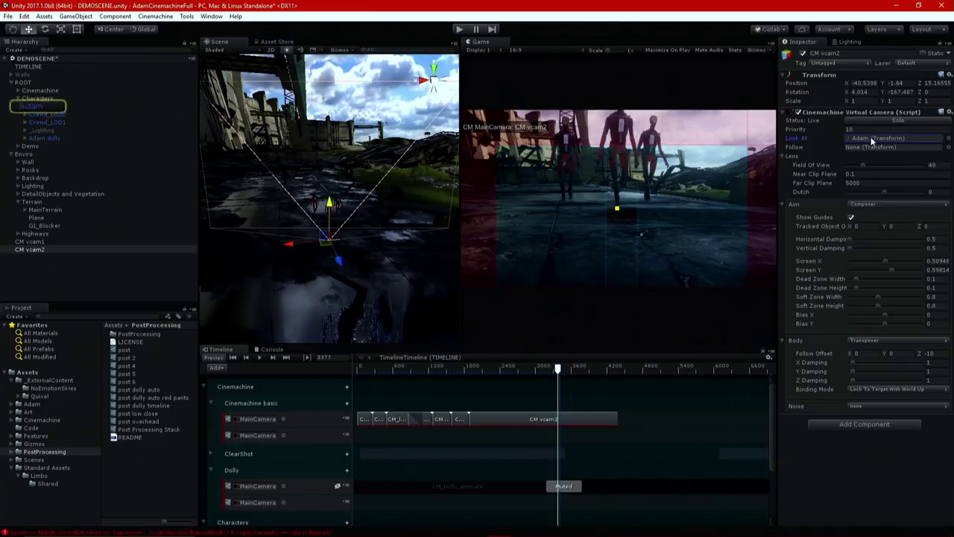
{"action": "left_click", "coordinate": [34, 106]}
{"action": "left_click", "coordinate": [25, 106]}
{"action": "left_click", "coordinate": [34, 121]}
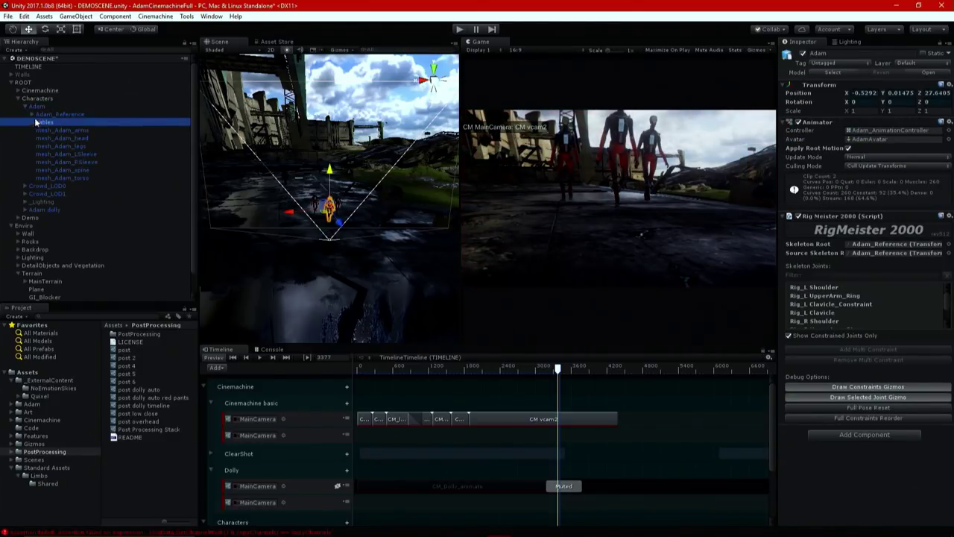
{"action": "left_click", "coordinate": [32, 114]}
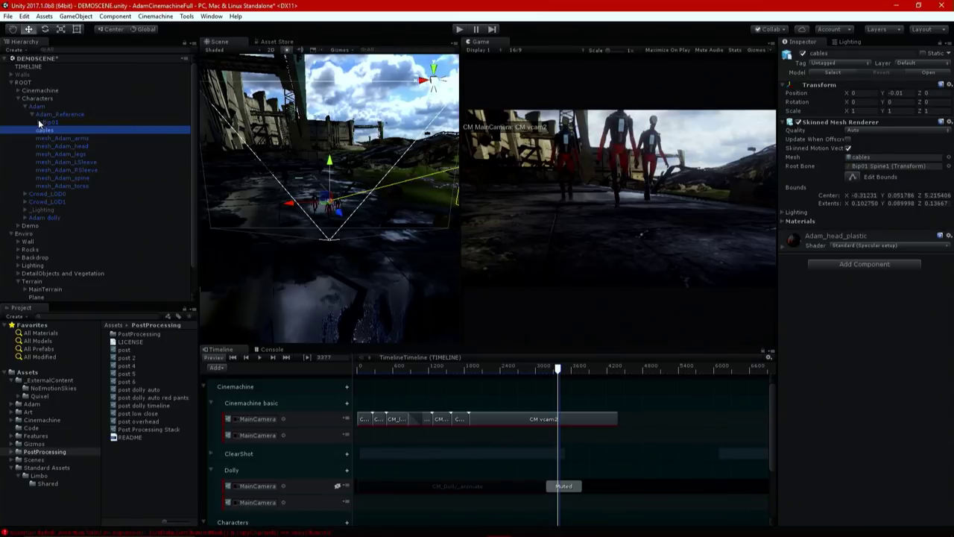
{"action": "left_click", "coordinate": [39, 121]}
{"action": "left_click", "coordinate": [44, 124]}
{"action": "left_click", "coordinate": [45, 130]}
{"action": "left_click", "coordinate": [53, 146]}
{"action": "left_click", "coordinate": [52, 162]}
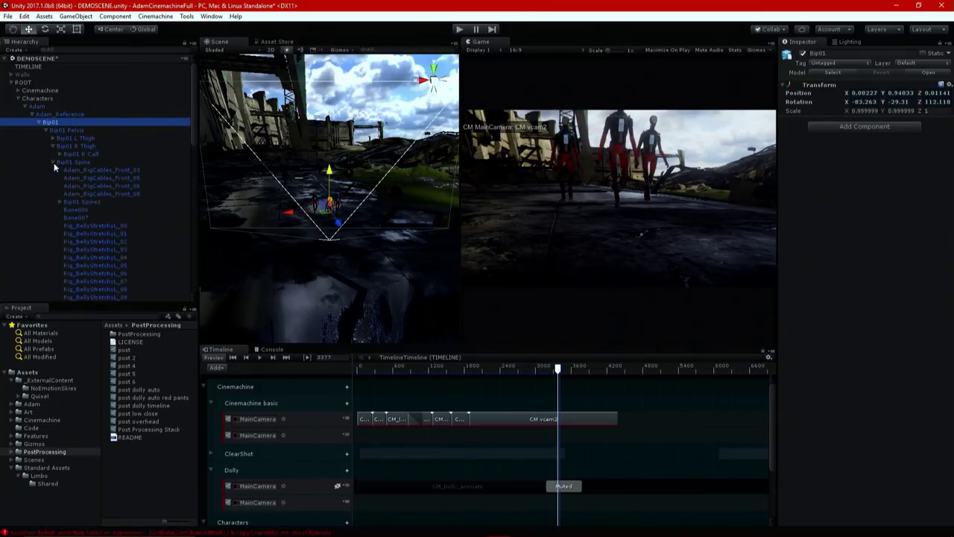
{"action": "left_click", "coordinate": [57, 201]}
{"action": "left_click", "coordinate": [59, 201]}
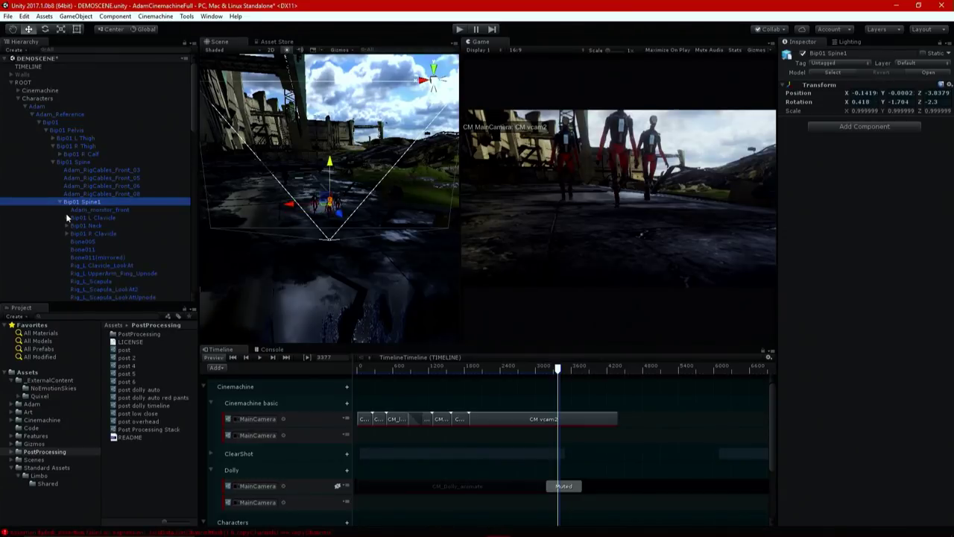
Step: Set the CM vcam2 shot's Look At target to Bip01 Neck and move the playhead to frame 2716
{"action": "left_click", "coordinate": [543, 420]}
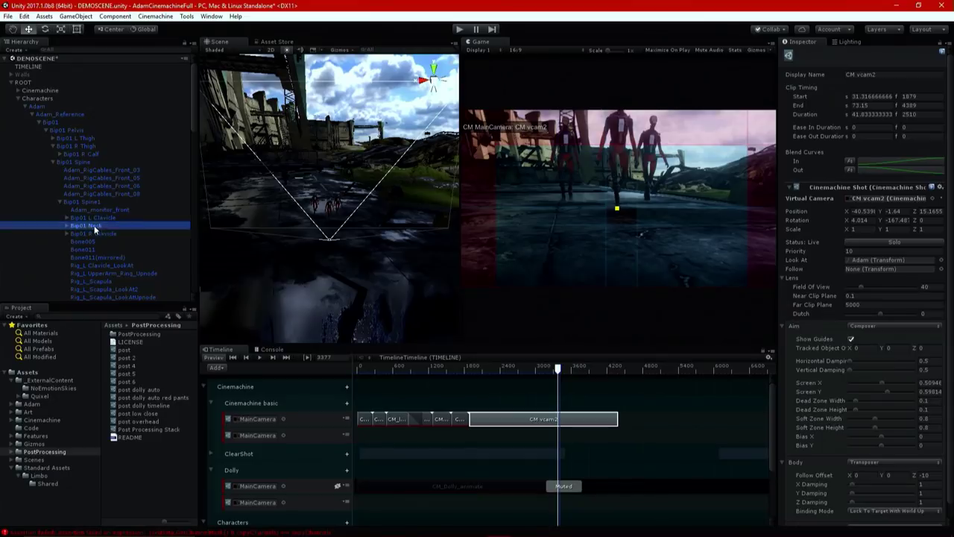
{"action": "left_click_drag", "start_coordinate": [876, 270], "coordinate": [877, 260]}
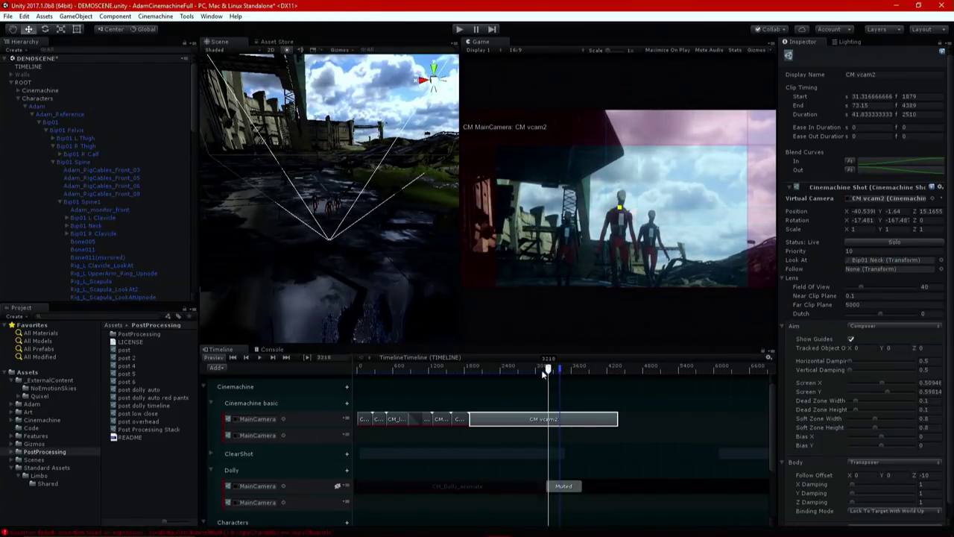
{"action": "left_click_drag", "start_coordinate": [537, 370], "coordinate": [518, 368]}
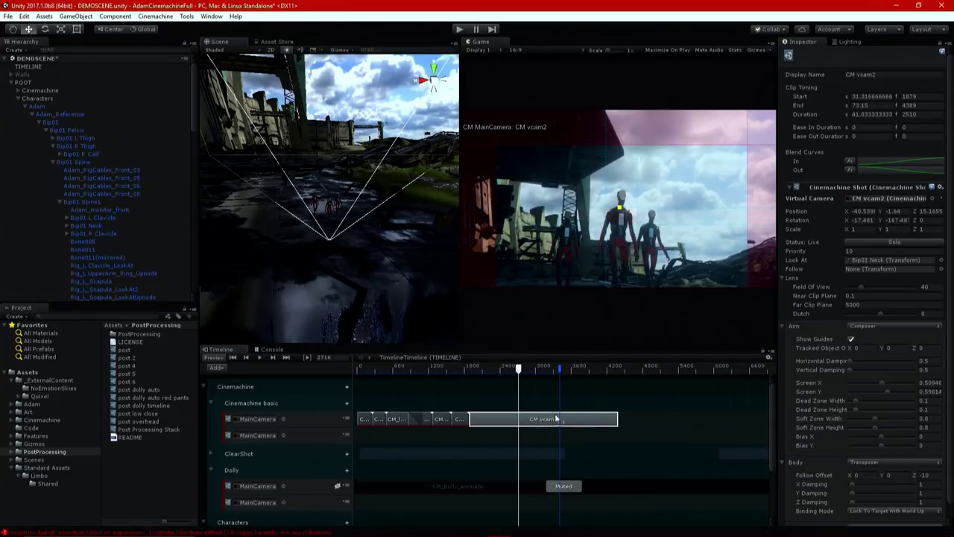
Step: Raise CM vcam2 to Y -0.12 and adjust its composer to about Screen X 0.57, Screen Y 0.34 and Dead Zone Width 0.02
{"action": "scroll", "coordinate": [134, 240], "scroll_direction": "down", "scroll_amount": 15}
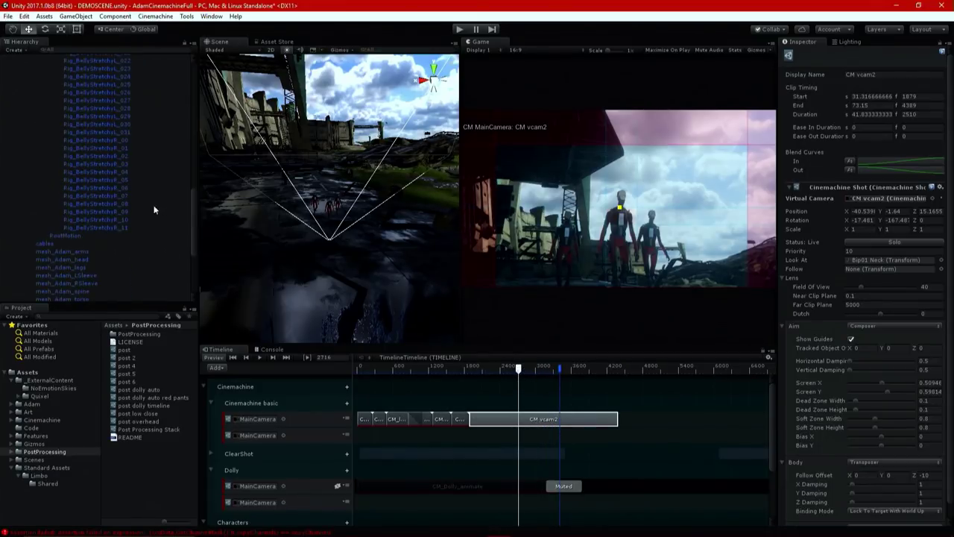
{"action": "left_click", "coordinate": [37, 297]}
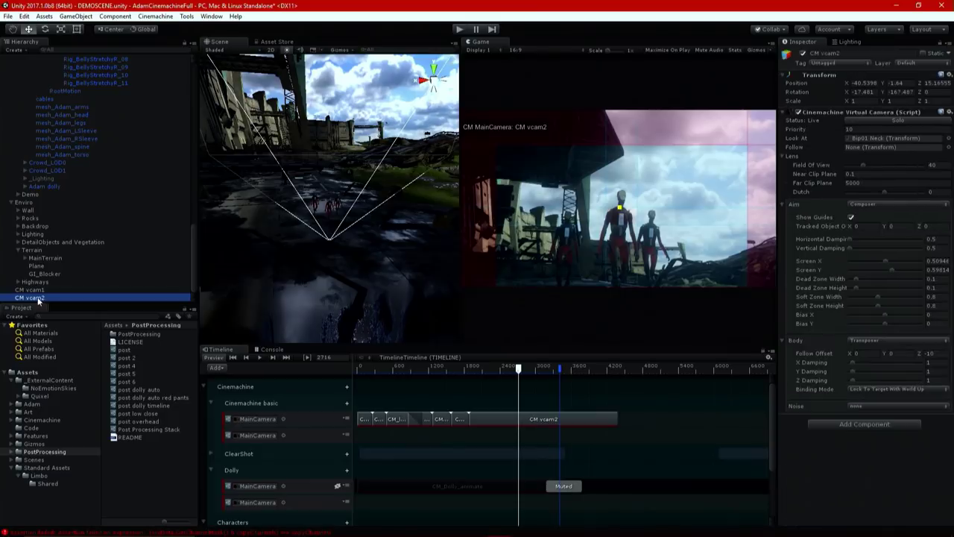
{"action": "left_click_drag", "start_coordinate": [328, 205], "coordinate": [645, 179]}
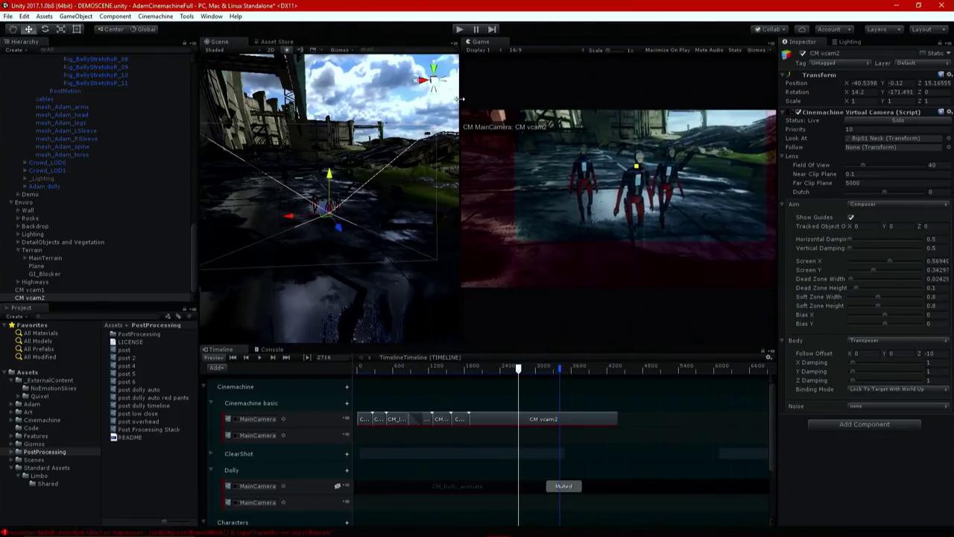
Step: Enlarge the Game view and reframe CM vcam2 at frame 2833 to about Screen X 0.54, Screen Y 0.52
{"action": "left_click_drag", "start_coordinate": [460, 99], "coordinate": [324, 110]}
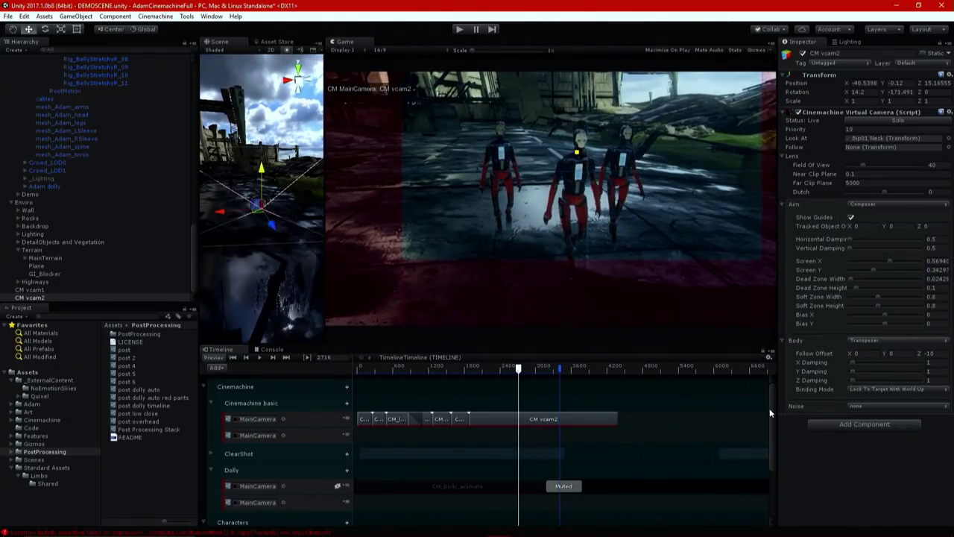
{"action": "mouse_move", "coordinate": [509, 378]}
{"action": "left_mouse_down"}
{"action": "mouse_move", "coordinate": [503, 368]}
{"action": "mouse_move", "coordinate": [526, 368]}
{"action": "left_mouse_up"}
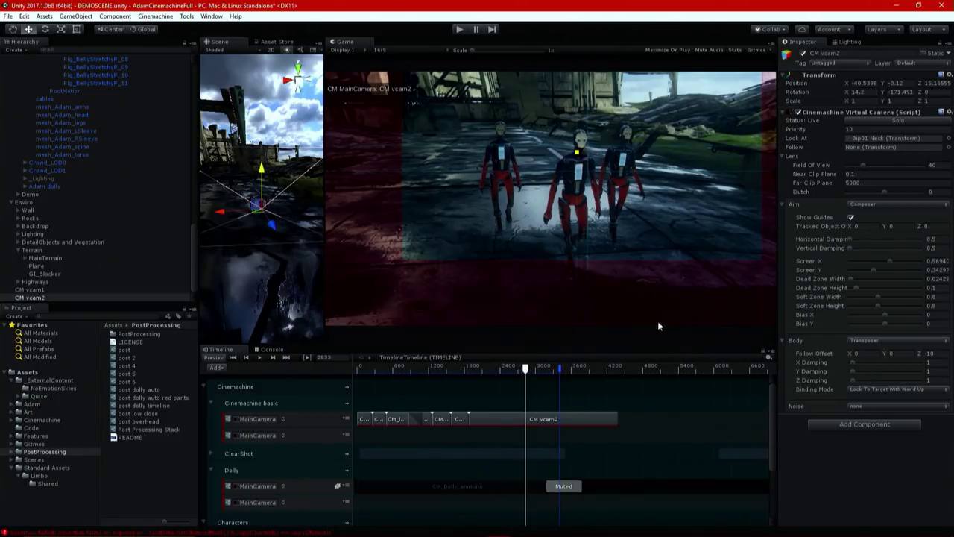
{"action": "left_click_drag", "start_coordinate": [579, 169], "coordinate": [573, 215]}
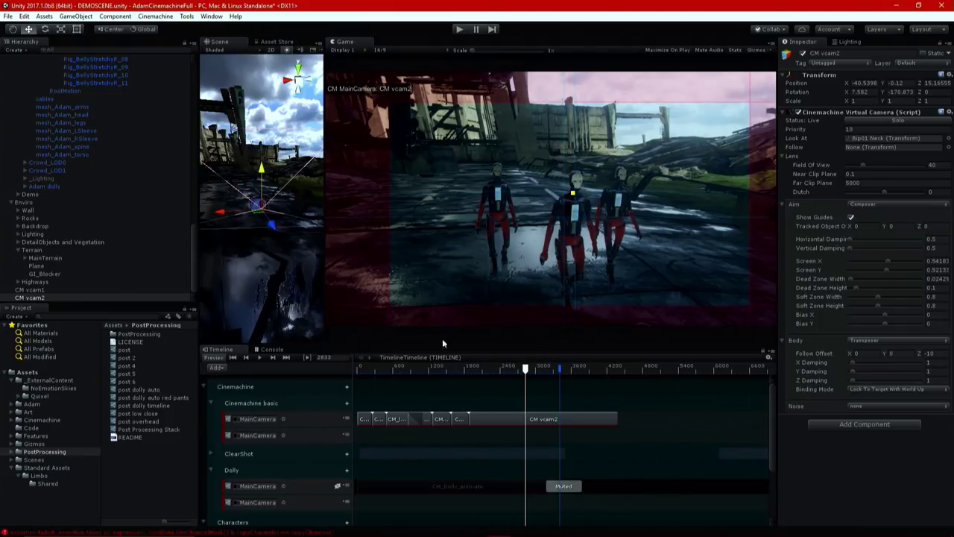
Step: Move the CM vcam2 clip to the start of the second MainCamera track and return the playhead to frame 0
{"action": "left_click_drag", "start_coordinate": [538, 415], "coordinate": [419, 440]}
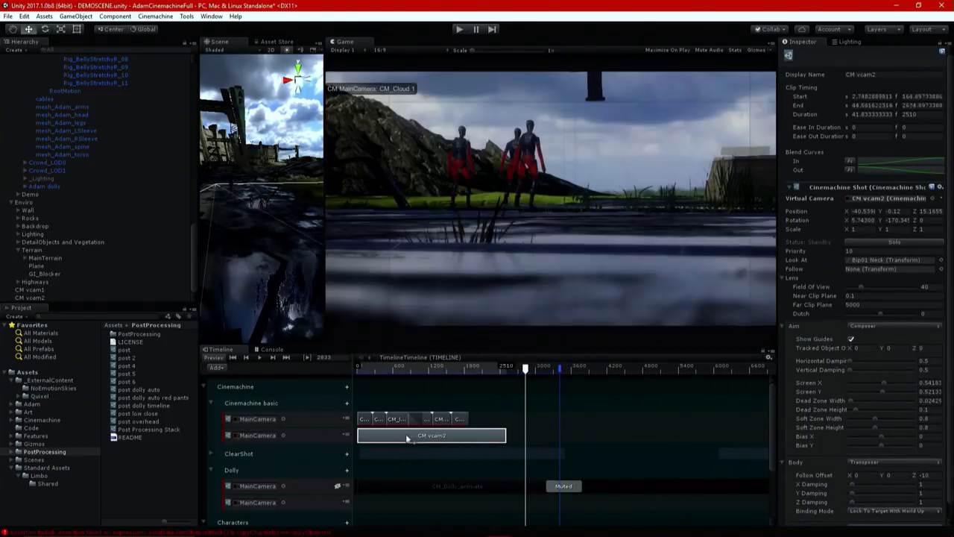
{"action": "left_click_drag", "start_coordinate": [366, 373], "coordinate": [396, 373]}
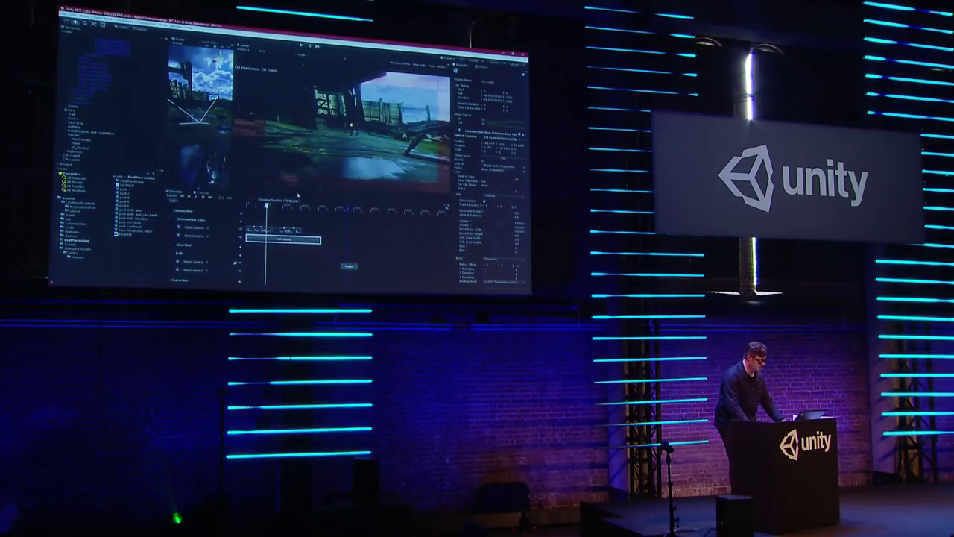
{"action": "left_click_drag", "start_coordinate": [267, 206], "coordinate": [249, 206]}
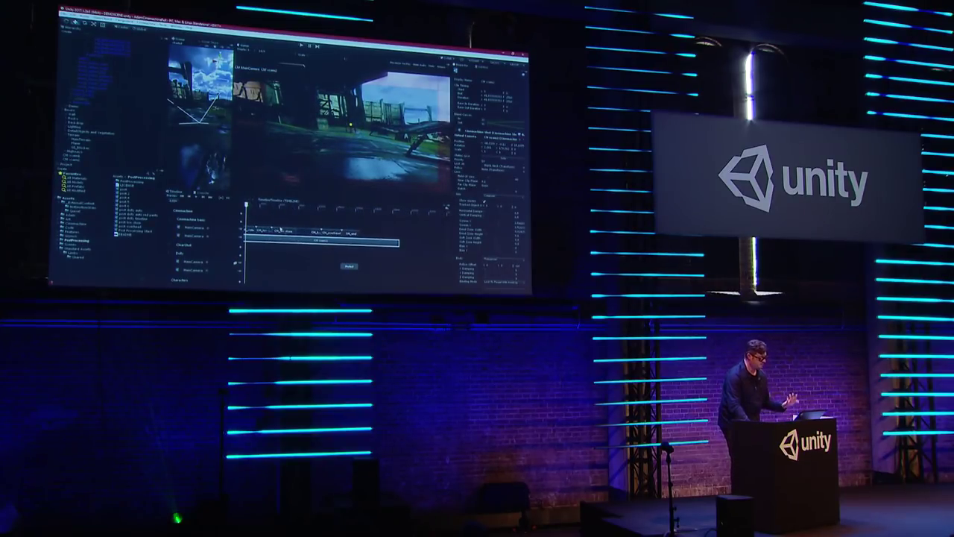
{"action": "scroll", "coordinate": [263, 238], "scroll_direction": "up", "scroll_amount": 2}
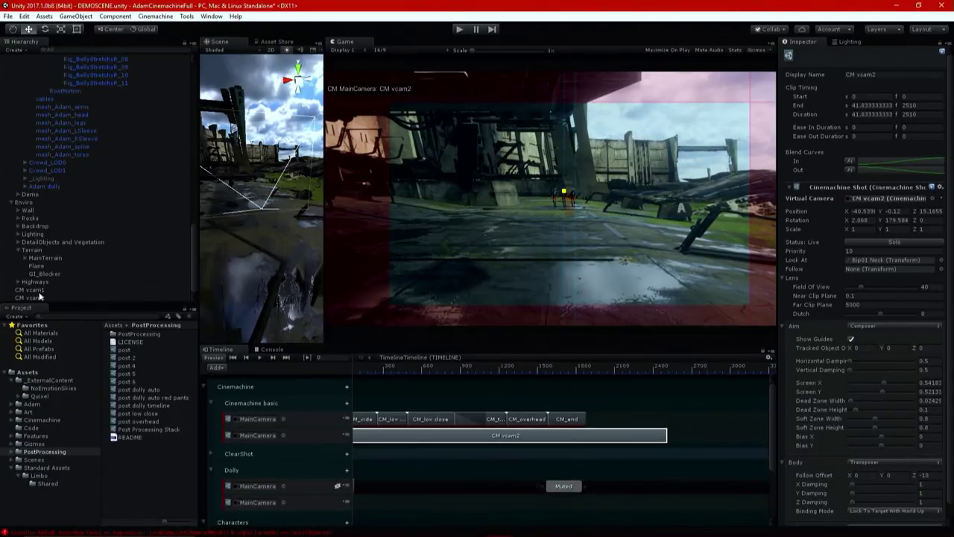
Step: Reposition CM vcam2 to Y -0.2, Z -9.8 and shift its composer framing to about Screen X 0.38, Screen Y 0.39
{"action": "left_click", "coordinate": [40, 296]}
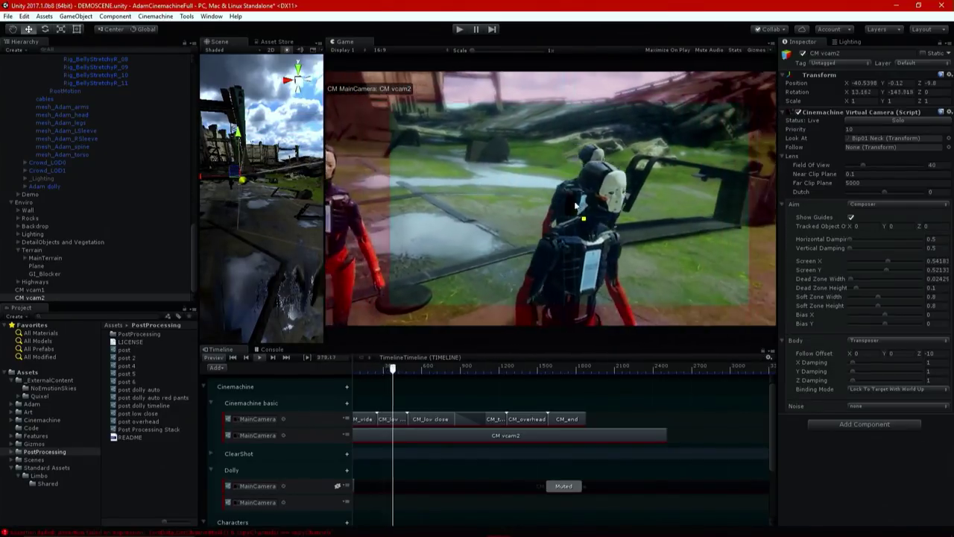
{"action": "left_click_drag", "start_coordinate": [399, 369], "coordinate": [374, 371]}
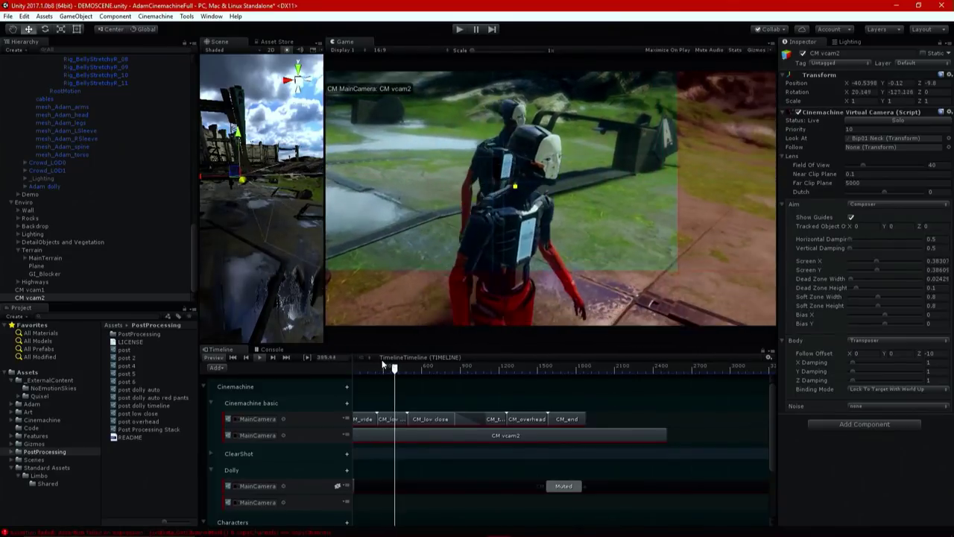
{"action": "left_click", "coordinate": [25, 298]}
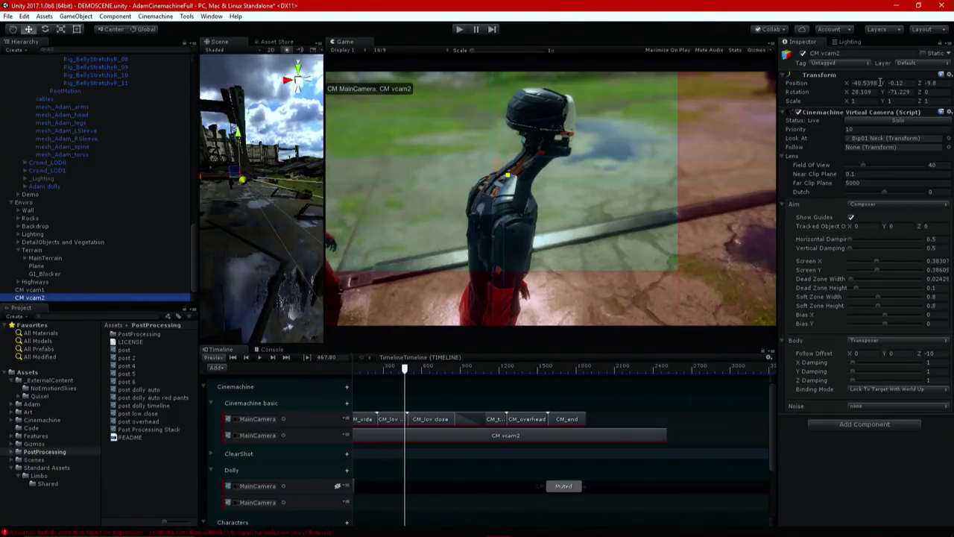
{"action": "left_click_drag", "start_coordinate": [880, 81], "coordinate": [879, 81]}
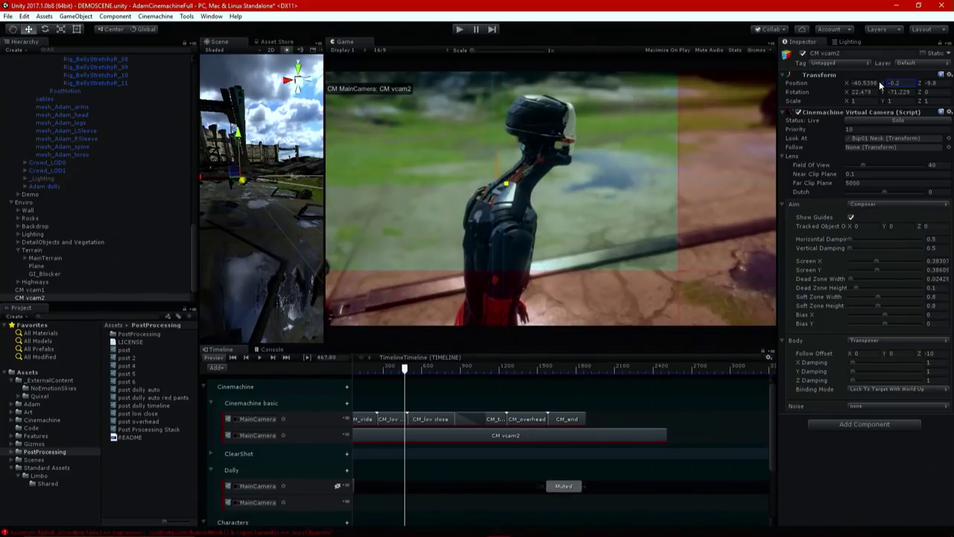
Step: Add a Cinemachine Follow Zoom component to CM vcam2 and set its Width to 0.5
{"action": "left_click", "coordinate": [879, 430]}
{"action": "type", "text": "ci"}
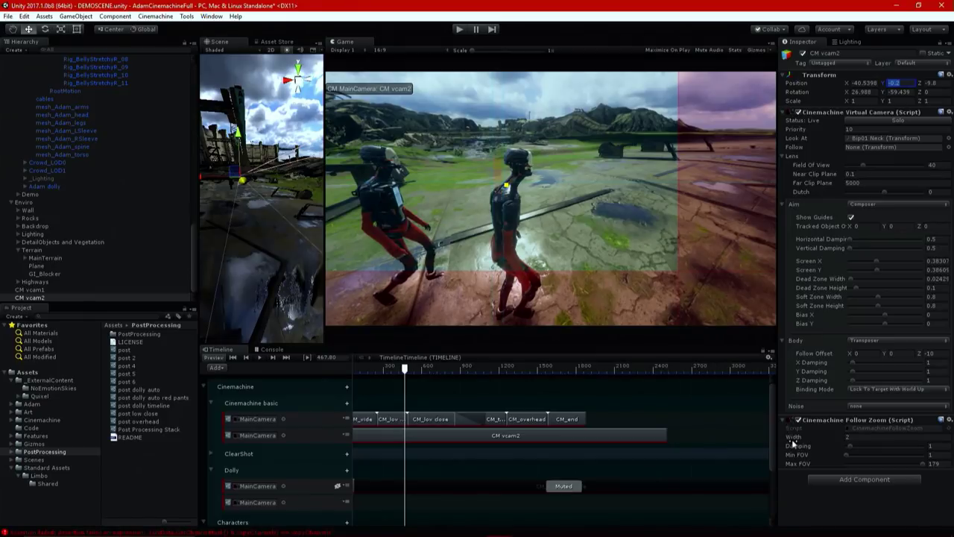
{"action": "left_click_drag", "start_coordinate": [799, 440], "coordinate": [770, 440]}
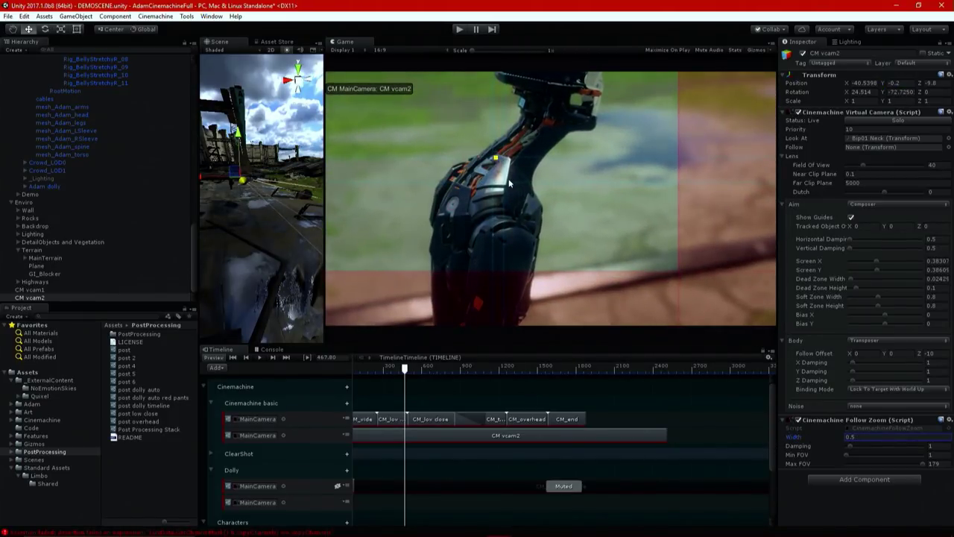
Step: Locate CM vcam2's Look At target in the hierarchy and expand Bip01 Neck and Bip01 Neck1
{"action": "left_click", "coordinate": [904, 138]}
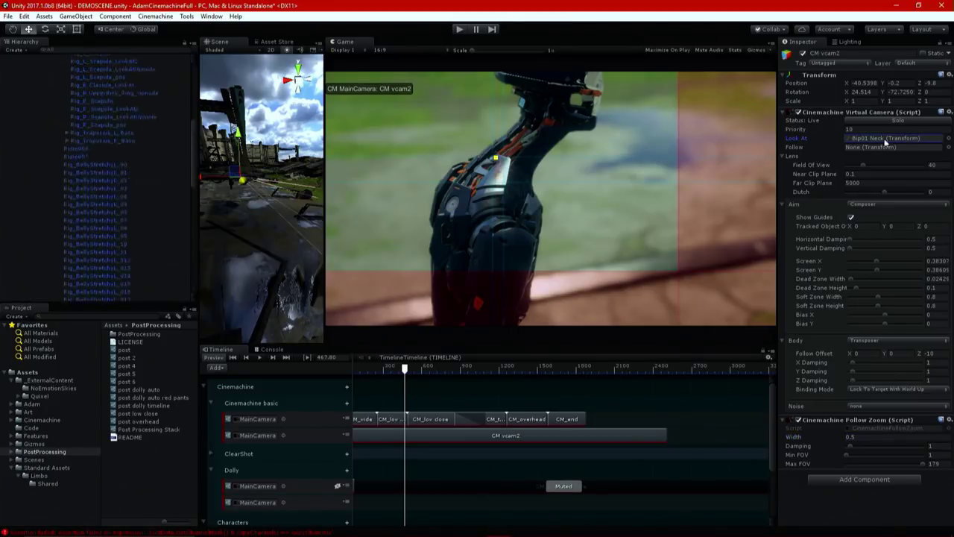
{"action": "scroll", "coordinate": [74, 129], "scroll_direction": "up", "scroll_amount": 3}
{"action": "left_click", "coordinate": [67, 157]}
{"action": "left_click", "coordinate": [66, 148]}
{"action": "left_click", "coordinate": [73, 156]}
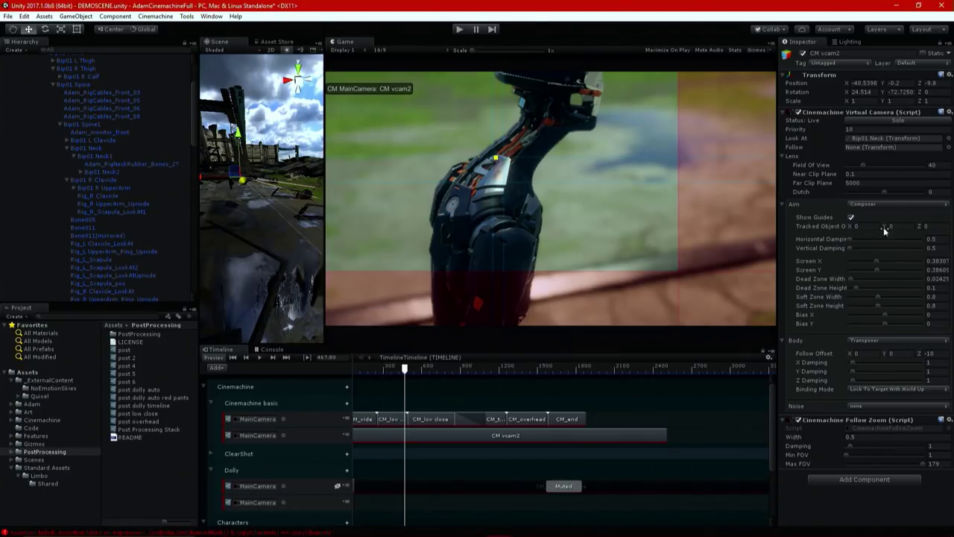
Step: Set the tracked object offset to X -0.18, Y 0.04, the framing to about Screen X 0.46, Screen Y 0.45, and the zoom Width to 0.51
{"action": "left_click_drag", "start_coordinate": [889, 223], "coordinate": [798, 225]}
{"action": "left_click_drag", "start_coordinate": [499, 173], "coordinate": [531, 190]}
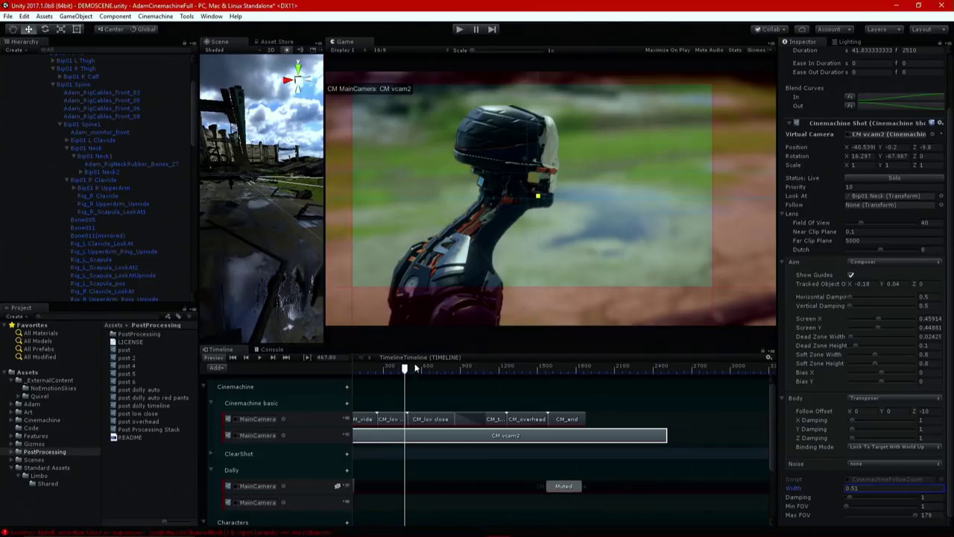
Step: Preview the CM vcam2 shot from near its start with the Follow Zoom Damping set to 0 and again at 2.9
{"action": "left_click_drag", "start_coordinate": [395, 366], "coordinate": [354, 372]}
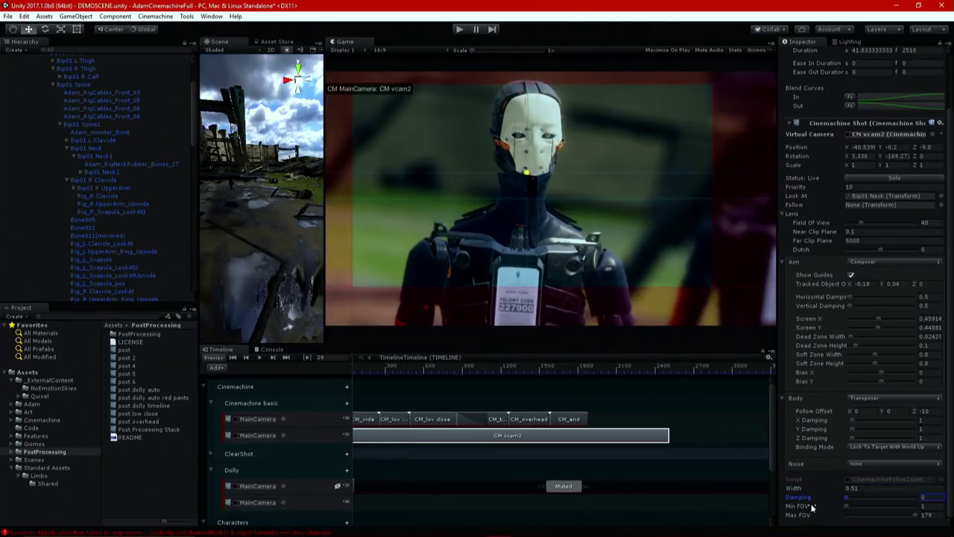
{"action": "key", "text": "space"}
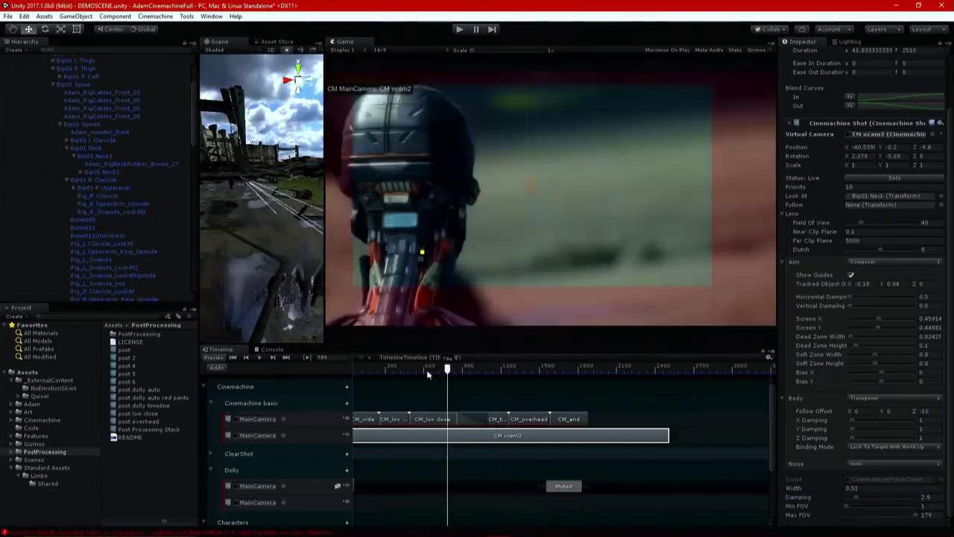
{"action": "left_click_drag", "start_coordinate": [447, 368], "coordinate": [351, 364]}
{"action": "scroll", "coordinate": [363, 369], "scroll_direction": "down", "scroll_amount": 2}
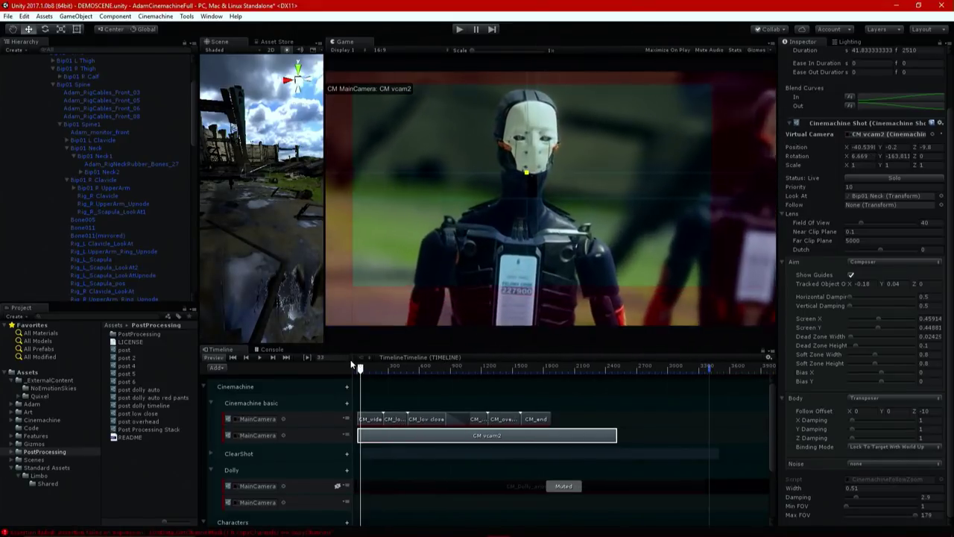
{"action": "key", "text": "space"}
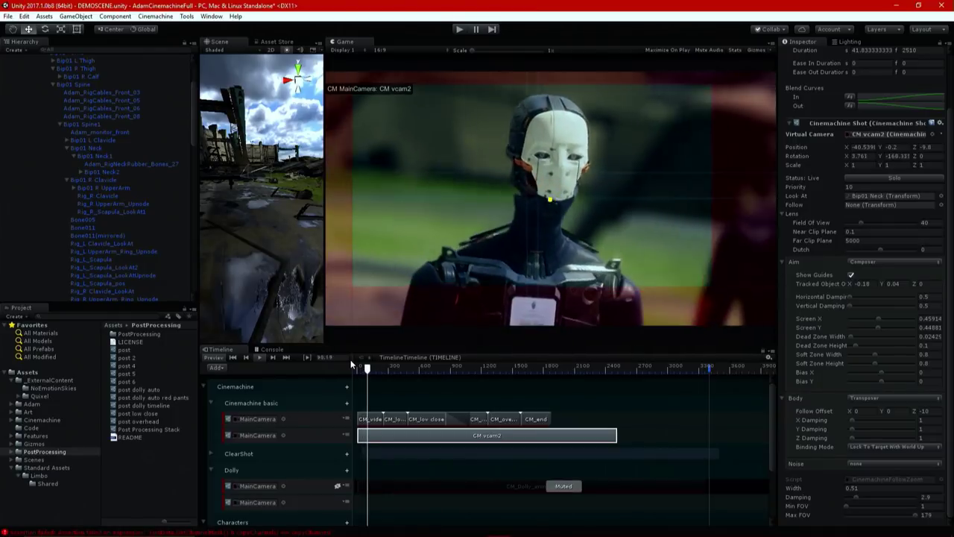